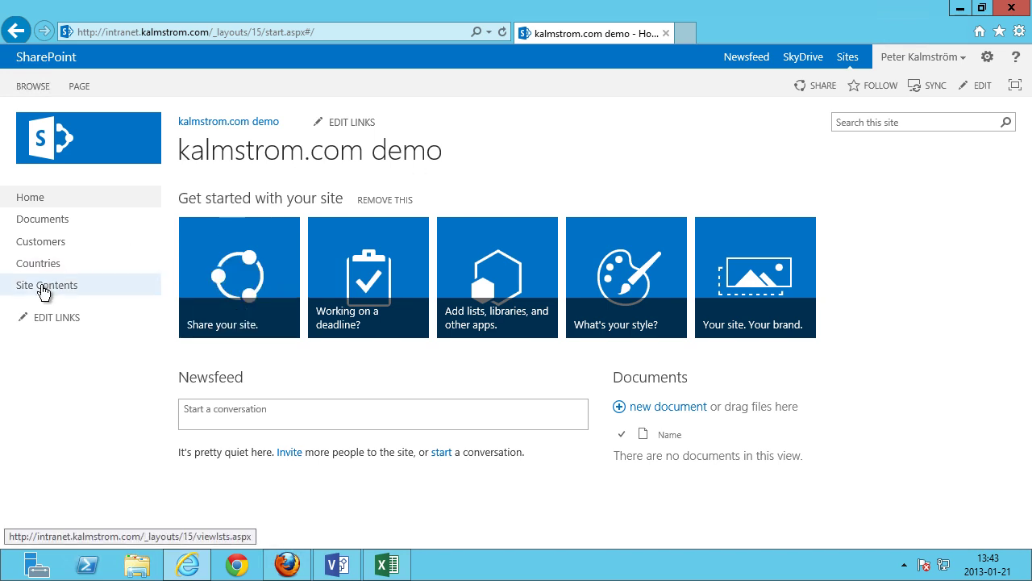
# Step: Add a custom list app named Services to the site
pyautogui.click(43, 292)
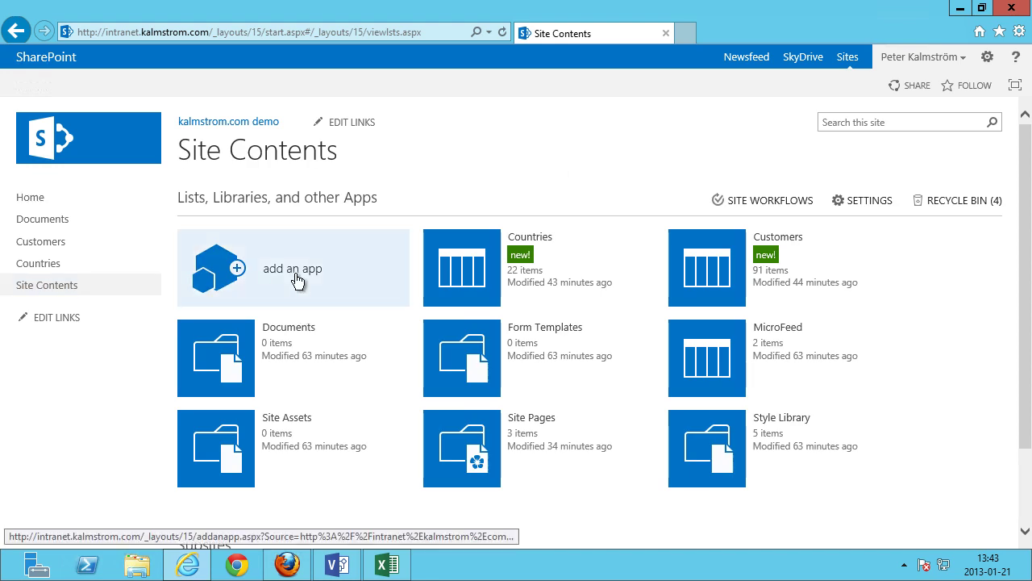
pyautogui.click(298, 280)
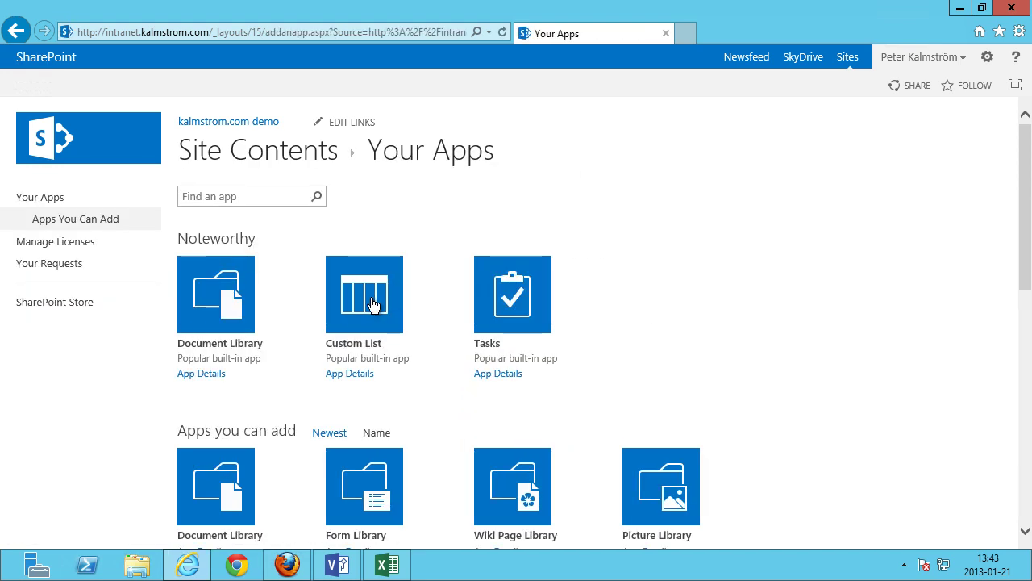
pyautogui.doubleClick(375, 304)
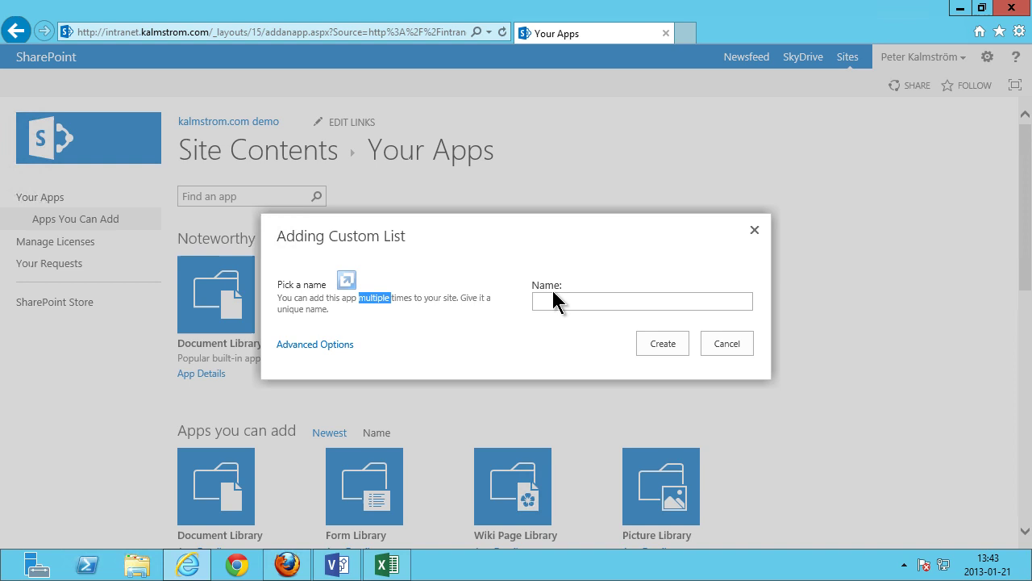
pyautogui.click(554, 299)
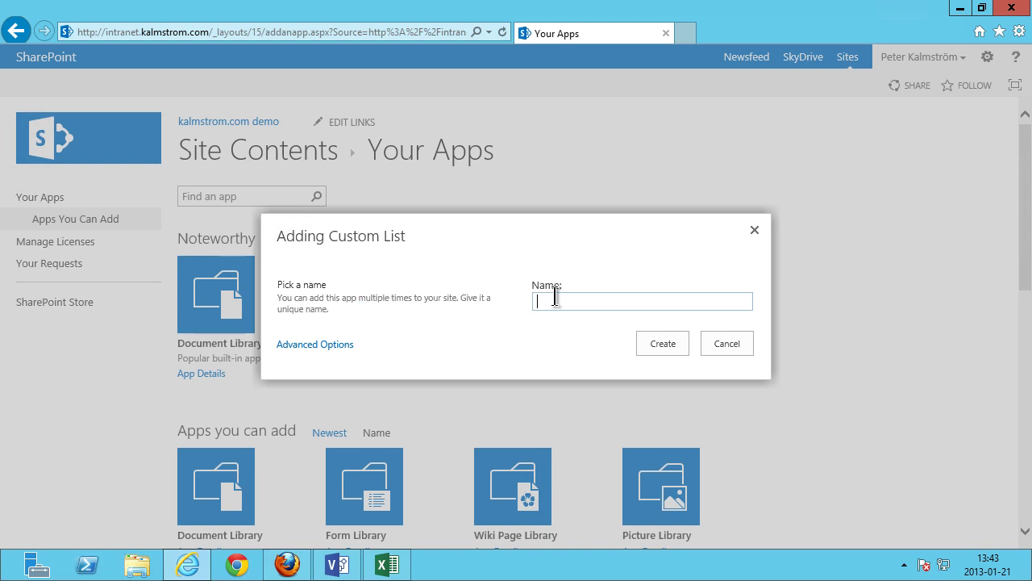
pyautogui.write('Services')
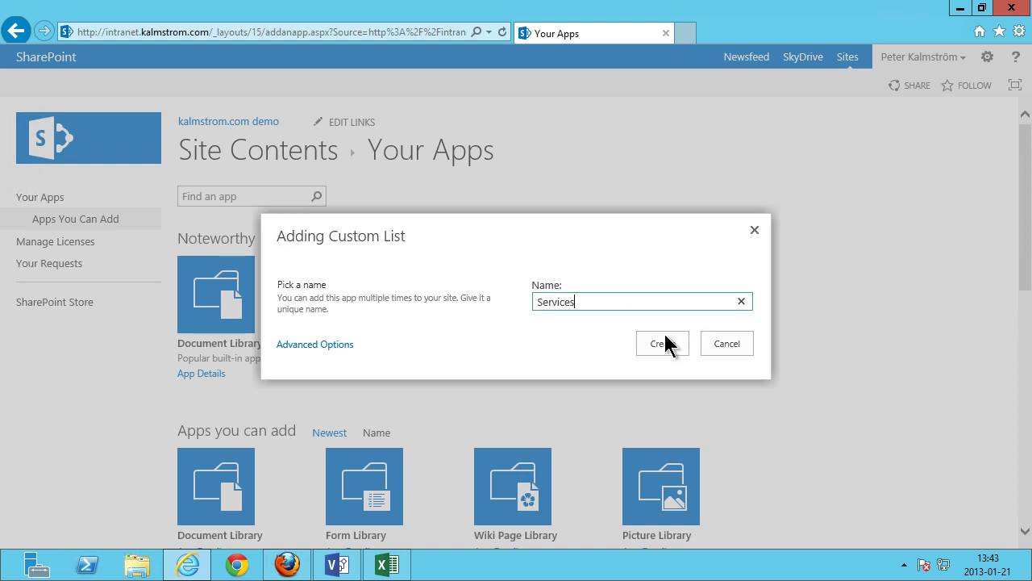
pyautogui.click(666, 343)
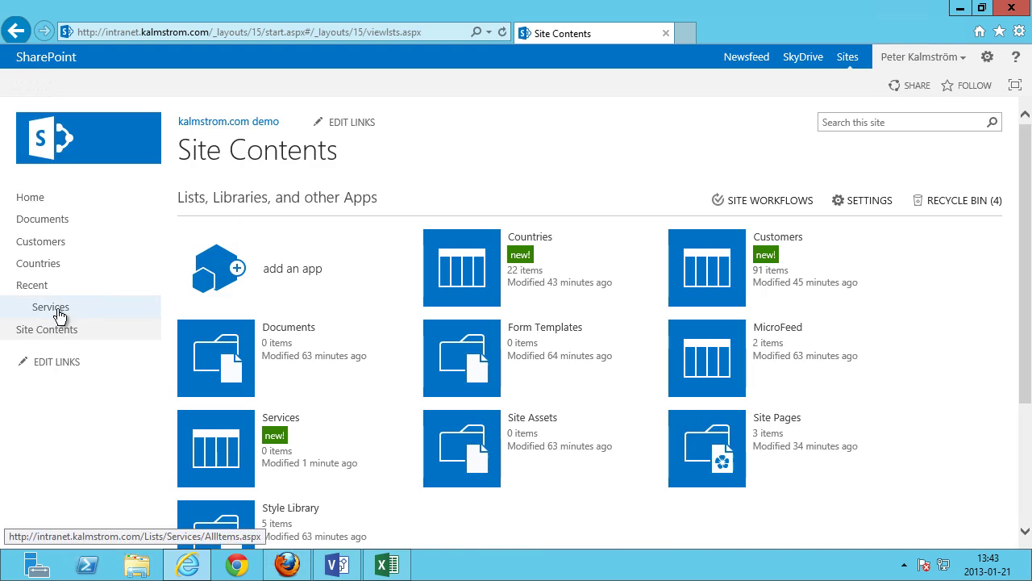
# Step: Fill the Services list with the items Coffee, High Tea, Lunch, and Dinner and entertainment
pyautogui.click(58, 310)
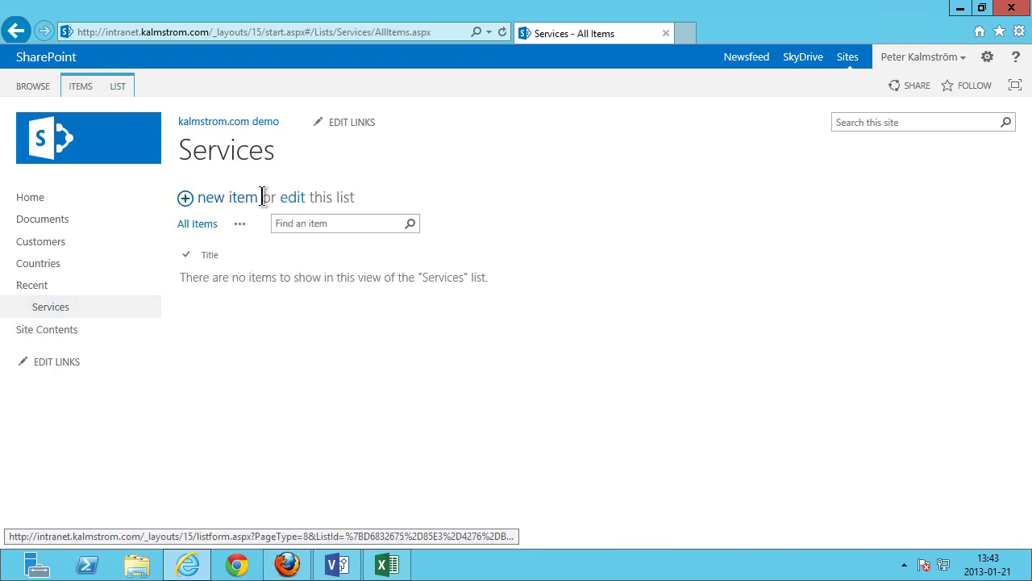
pyautogui.click(288, 200)
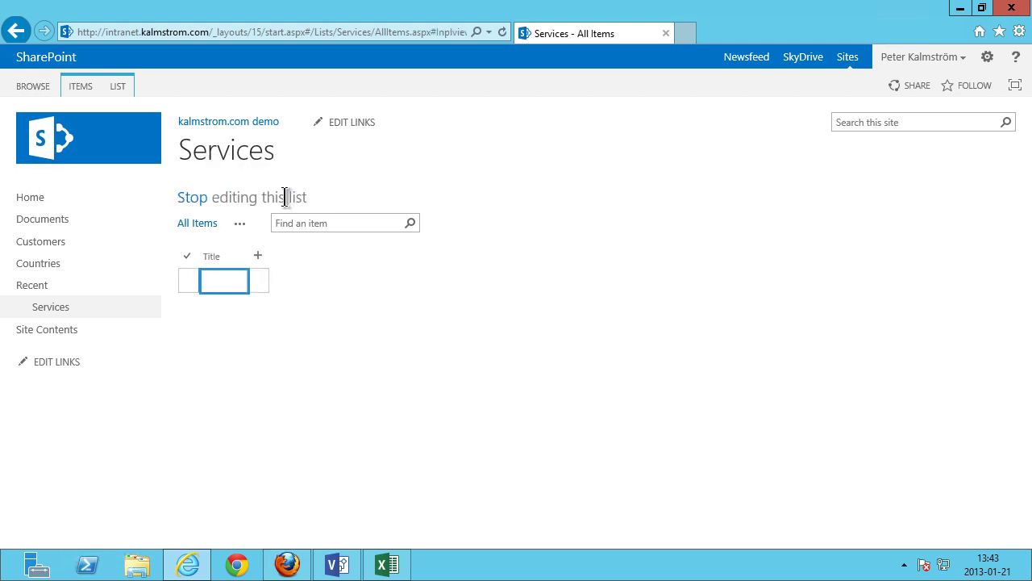
pyautogui.click(229, 276)
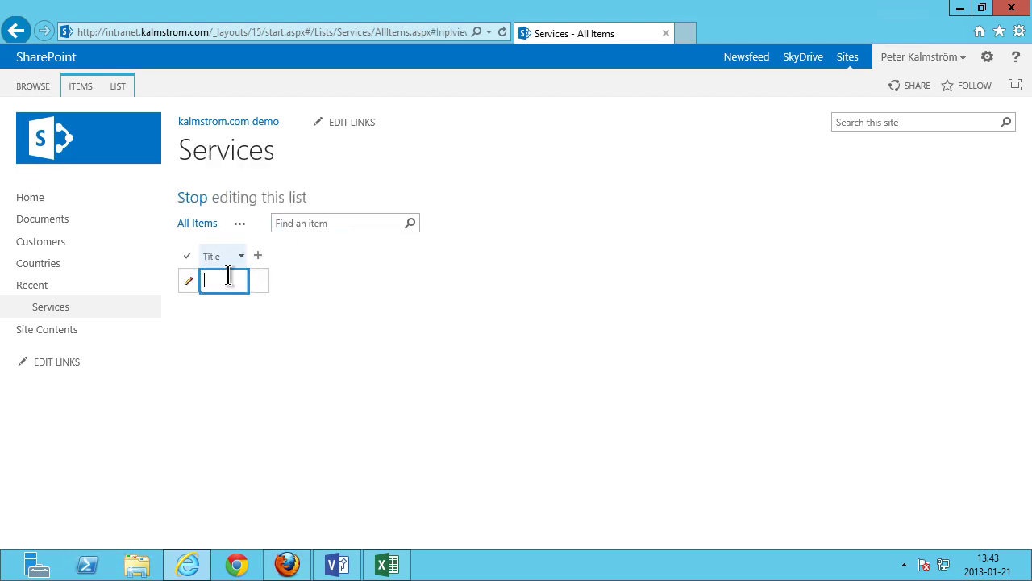
pyautogui.write('Coffee')
pyautogui.press('Return')
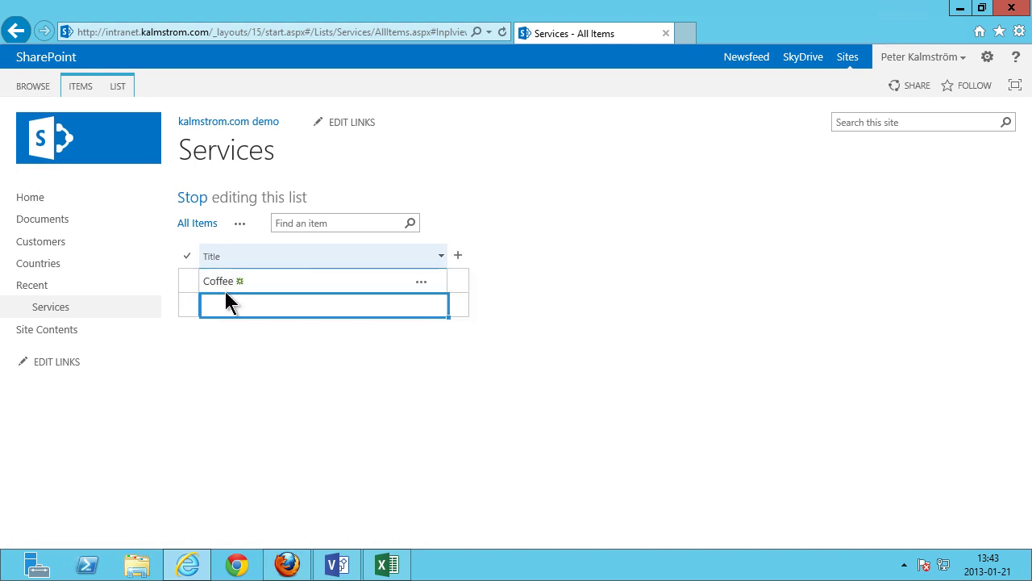
pyautogui.write('Hight Te')
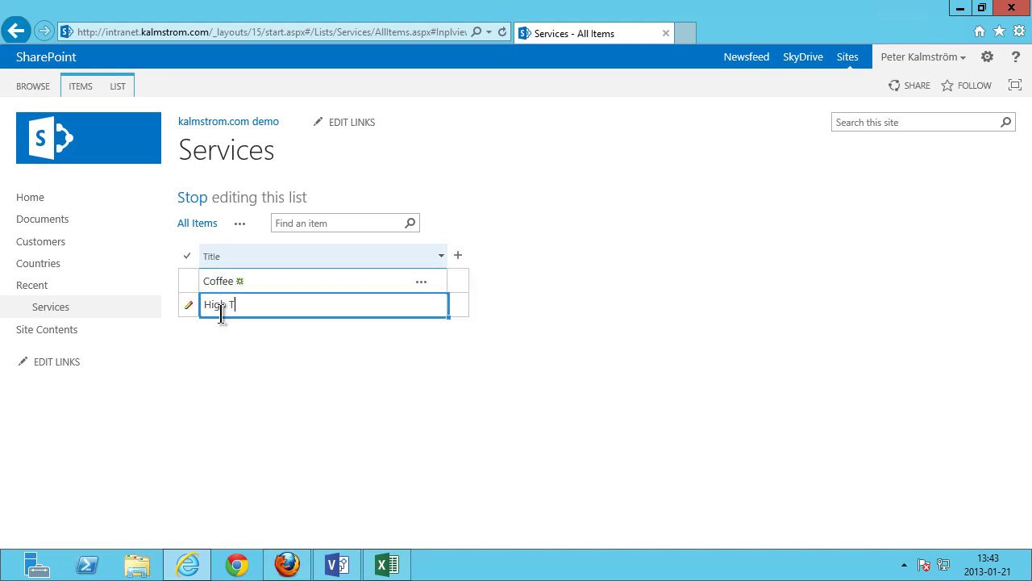
pyautogui.press('Return')
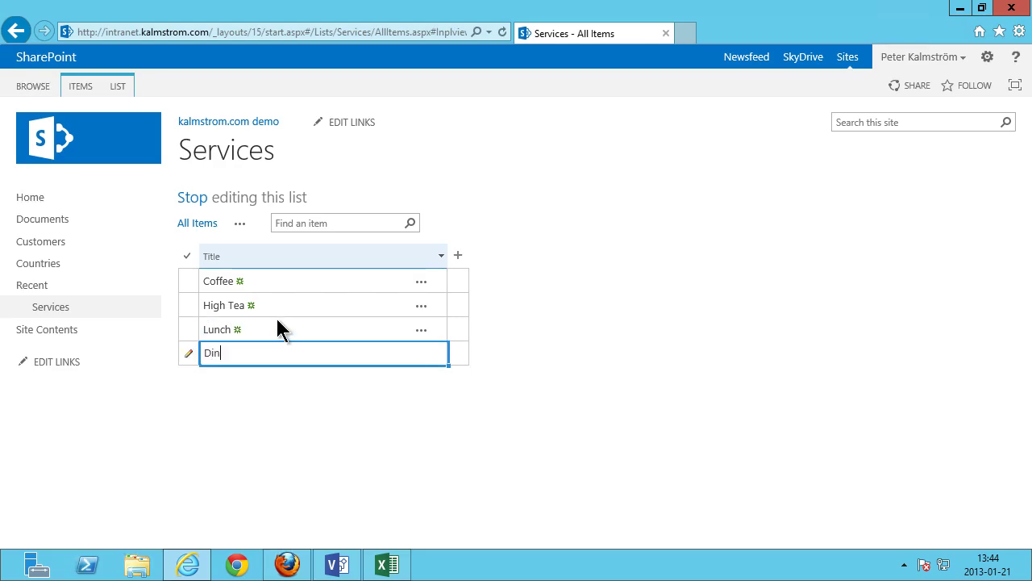
pyautogui.write('ntertainment')
pyautogui.press('Return')
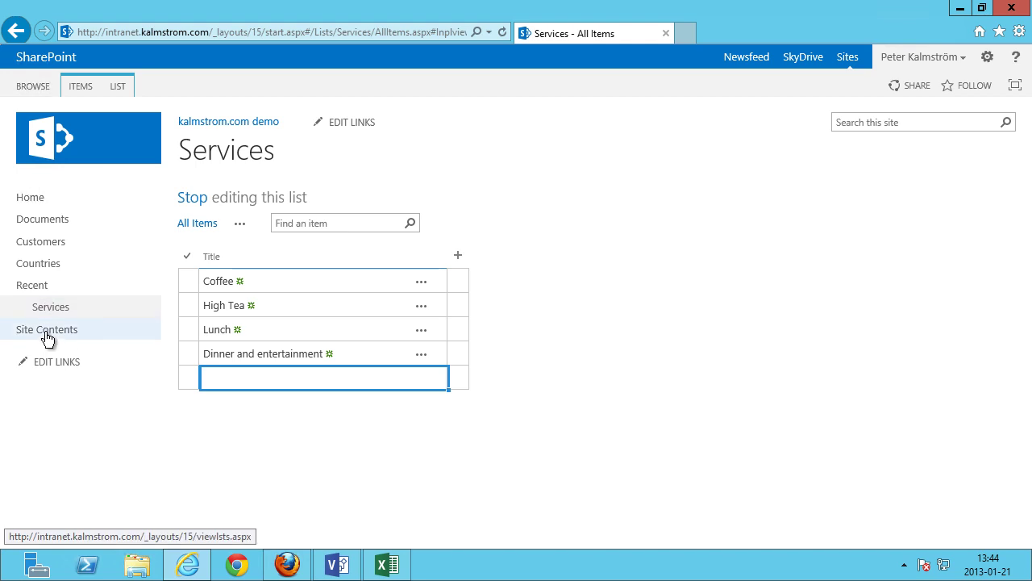
# Step: Find the Calendar app among the site's available apps and add it with the name Spain
pyautogui.click(47, 331)
pyautogui.click(292, 275)
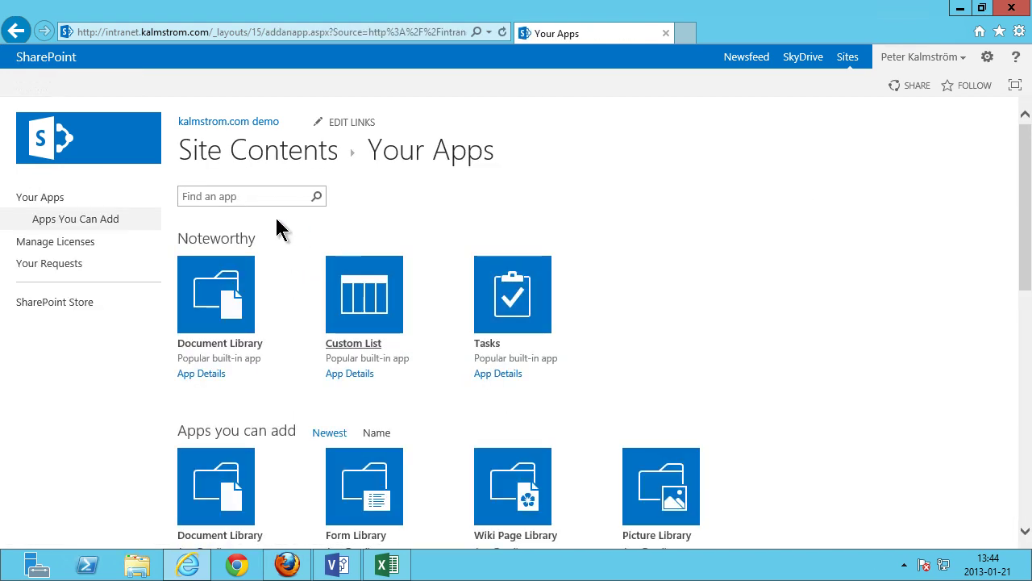
pyautogui.click(232, 196)
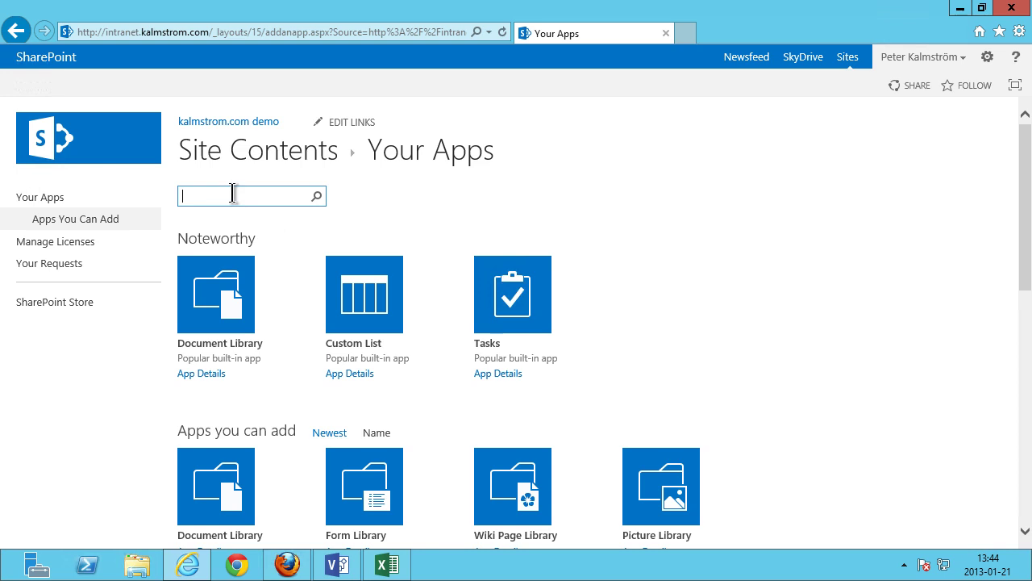
pyautogui.write('calendar')
pyautogui.press('Return')
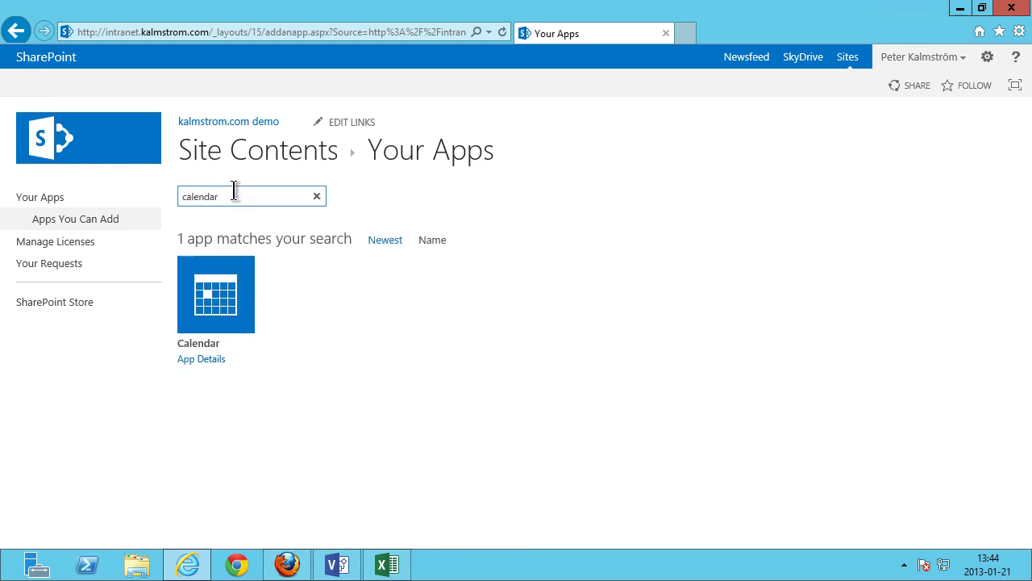
pyautogui.click(238, 312)
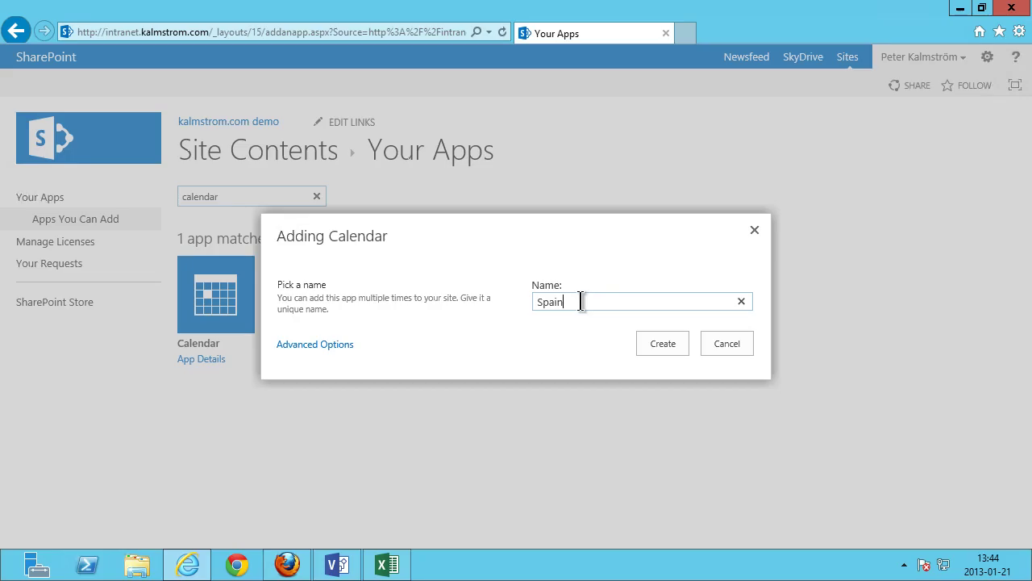
pyautogui.click(654, 346)
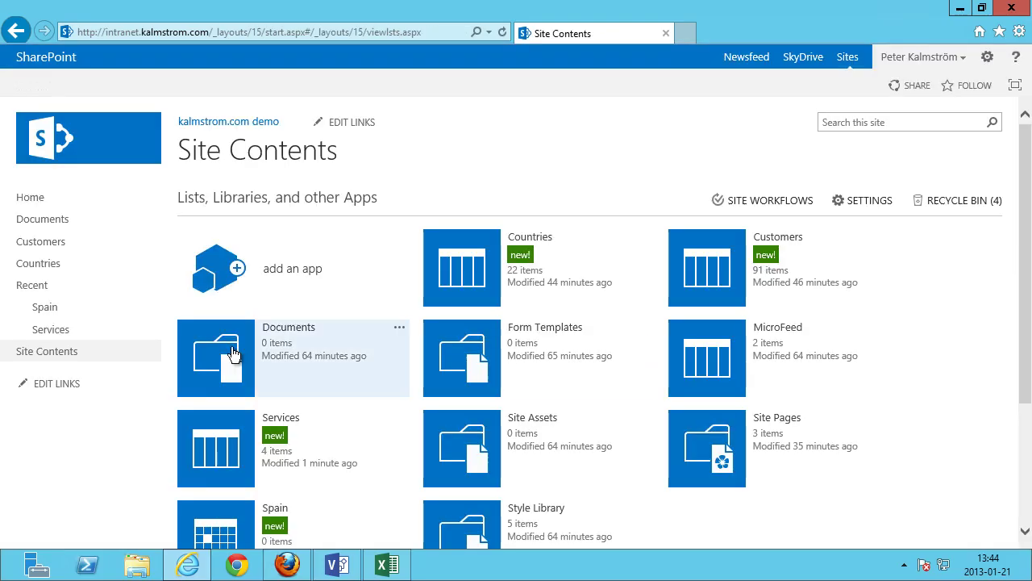
# Step: Start a new column in the Spain calendar named Services Booked, with Lookup as its information type
pyautogui.click(46, 308)
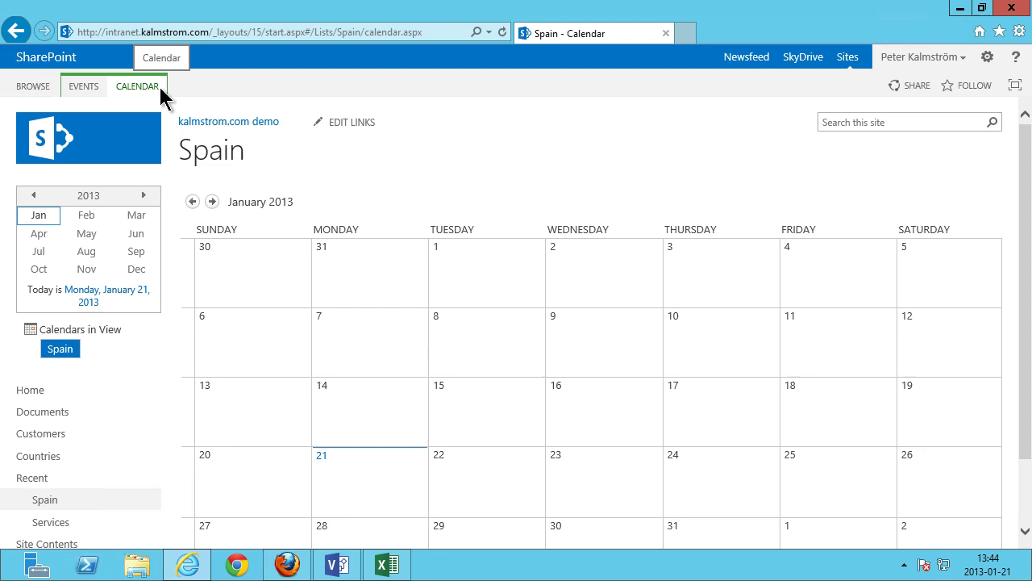
pyautogui.click(134, 88)
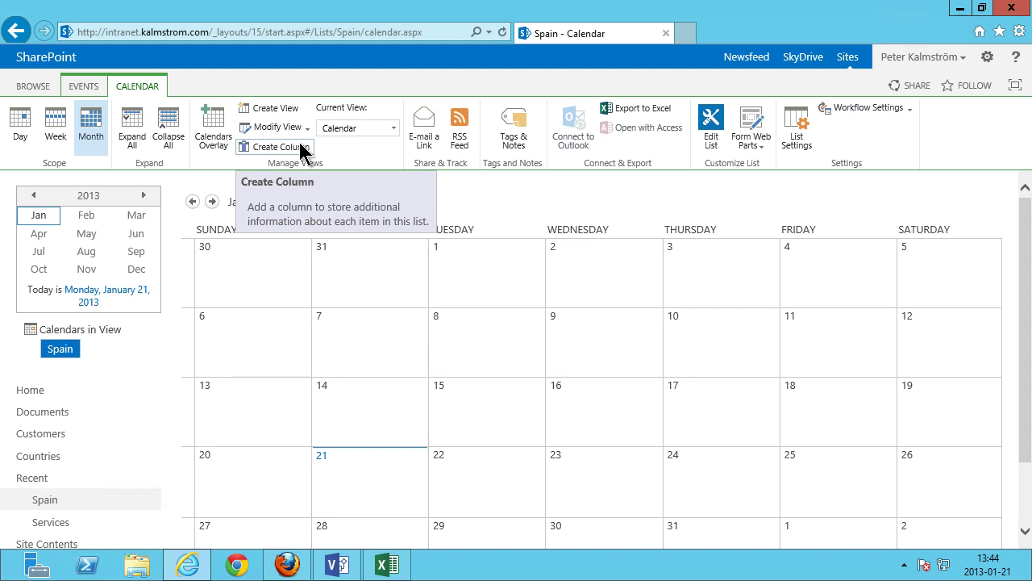
pyautogui.click(301, 149)
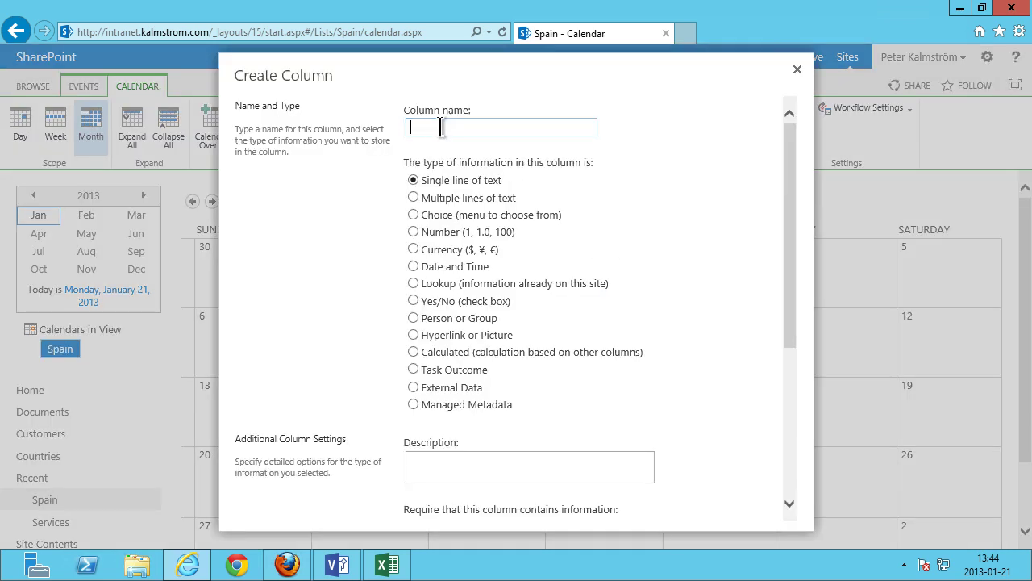
pyautogui.write('Services Boo')
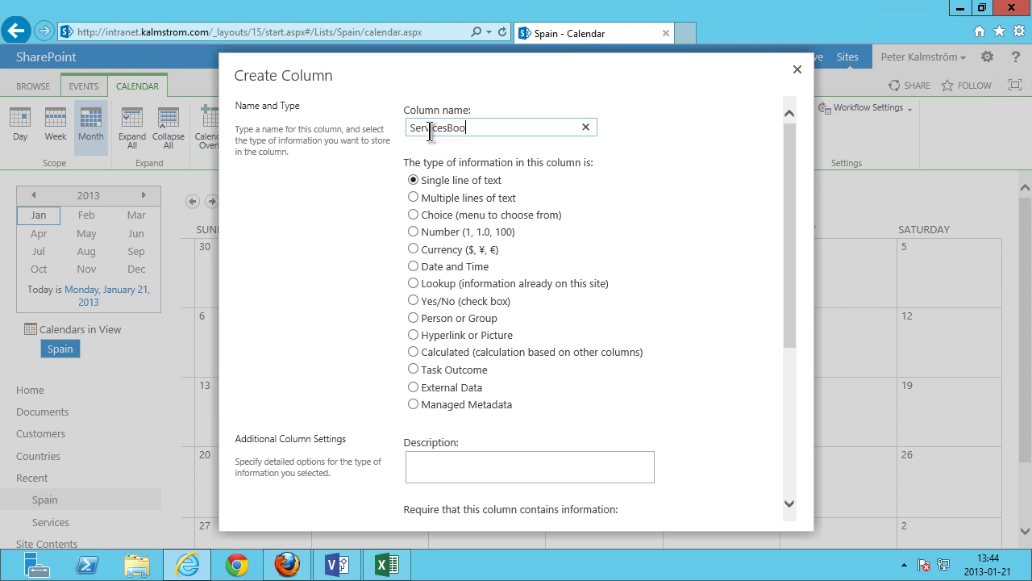
pyautogui.write('ked')
pyautogui.click(414, 284)
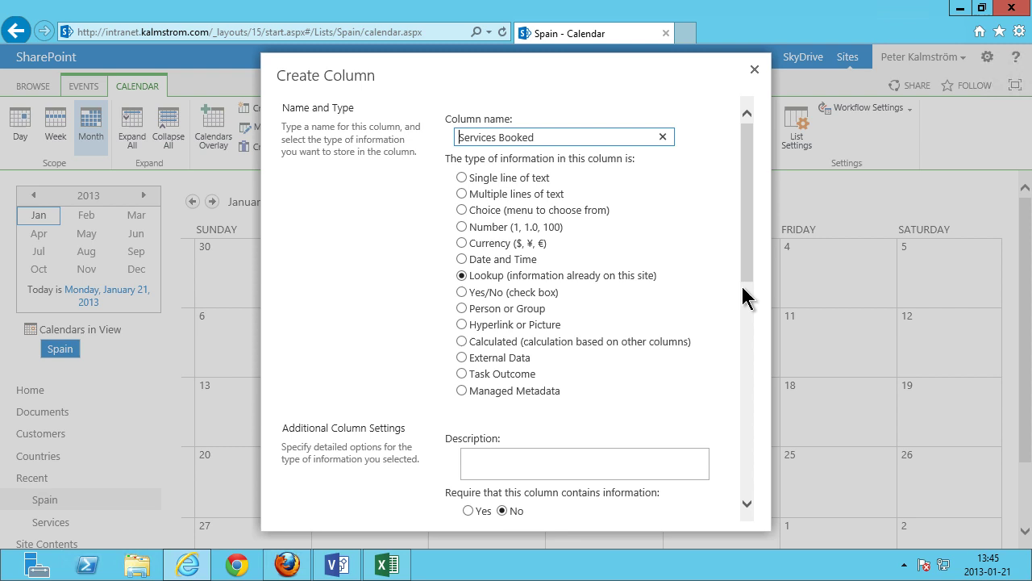
# Step: Set the lookup to the Title column of the Services list, allow multiple values, and create the column
pyautogui.scroll(-3, 742, 297)
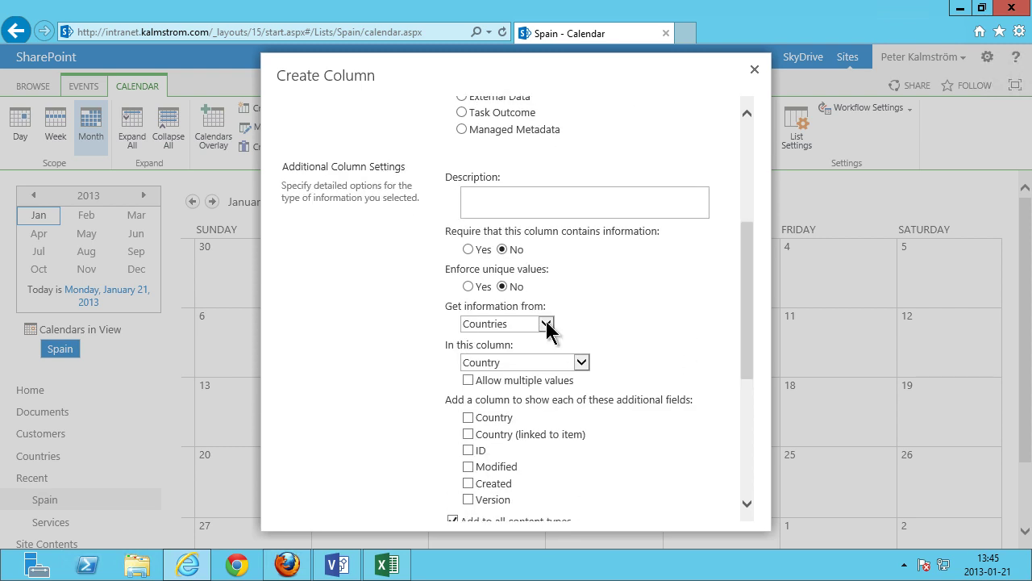
pyautogui.click(547, 324)
pyautogui.click(495, 384)
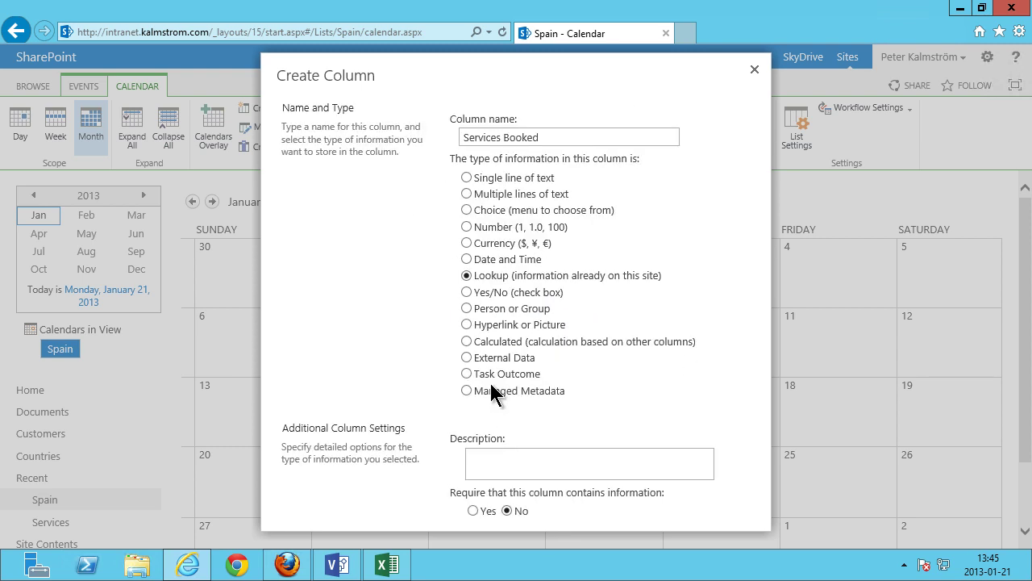
pyautogui.scroll(-3, 524, 396)
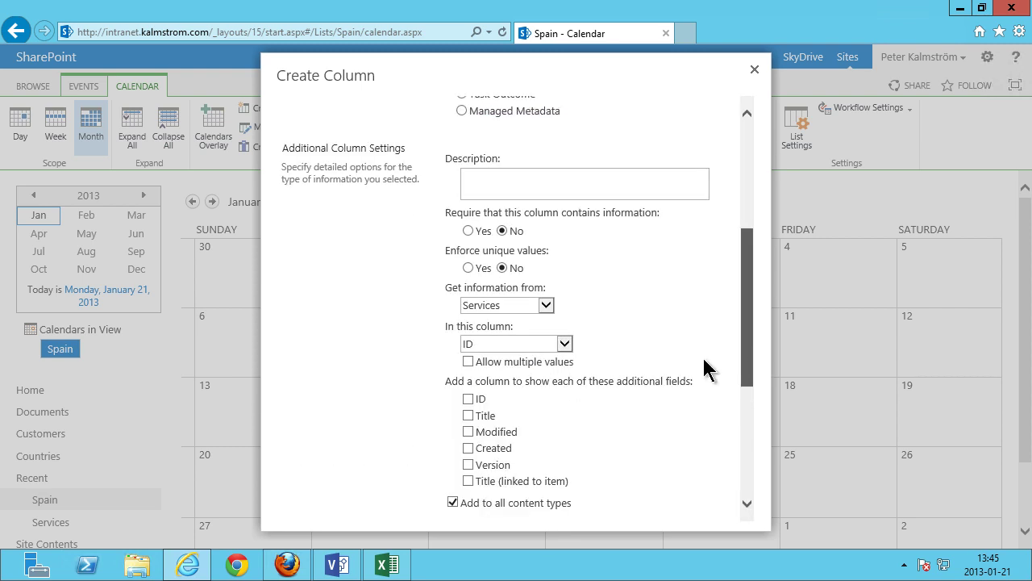
pyautogui.click(468, 362)
pyautogui.click(566, 346)
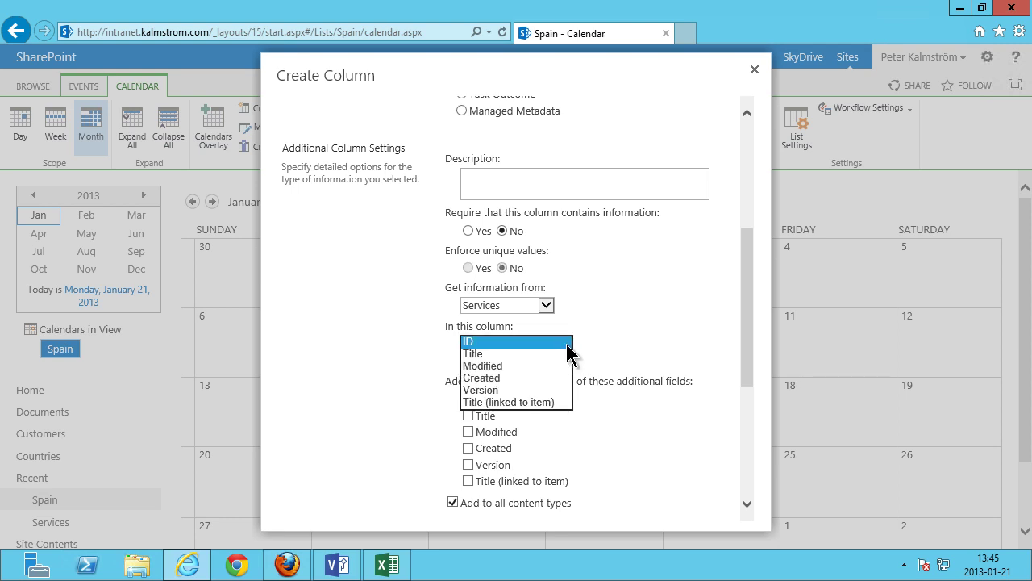
pyautogui.click(523, 353)
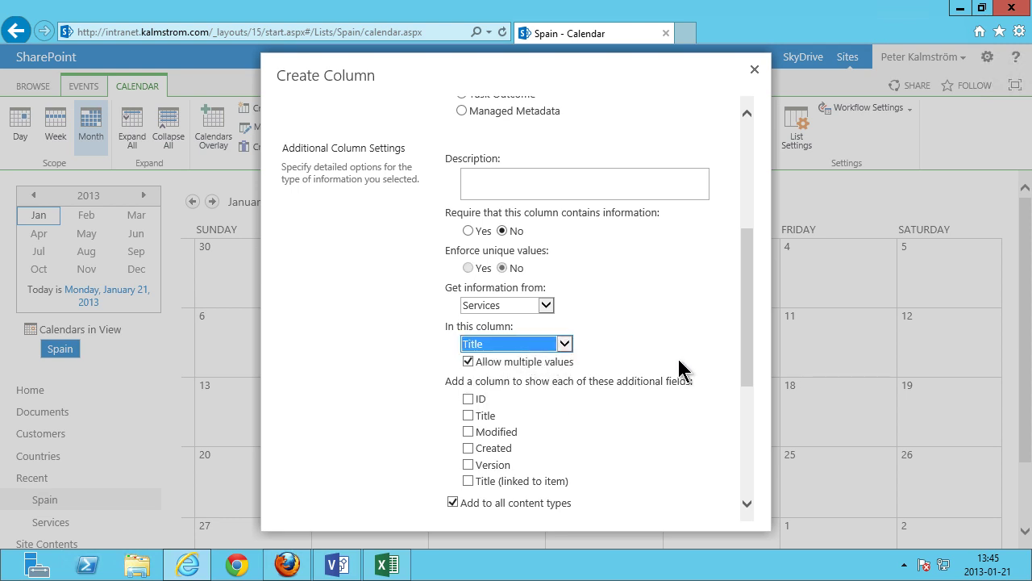
pyautogui.scroll(-5, 745, 460)
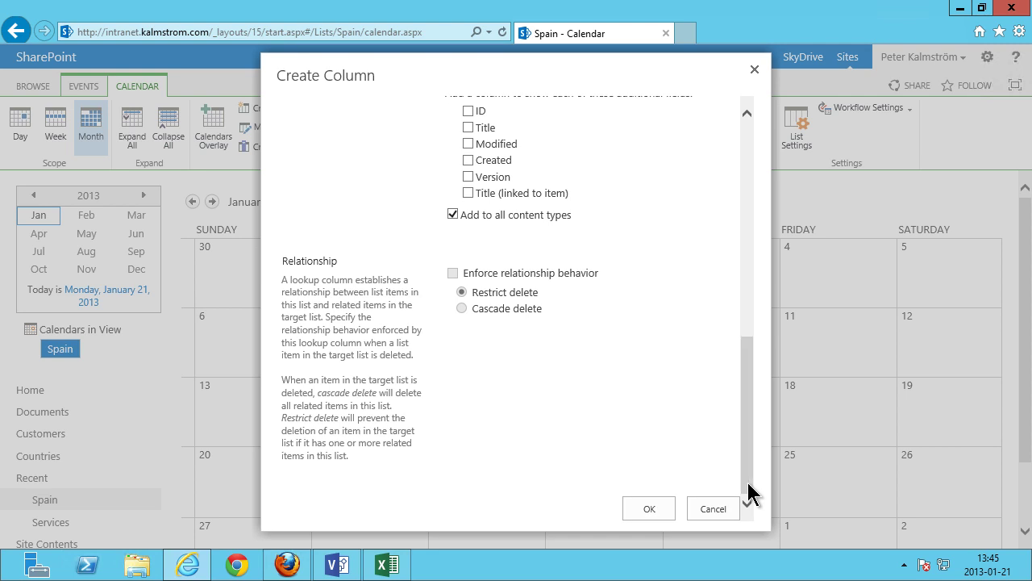
pyautogui.click(639, 511)
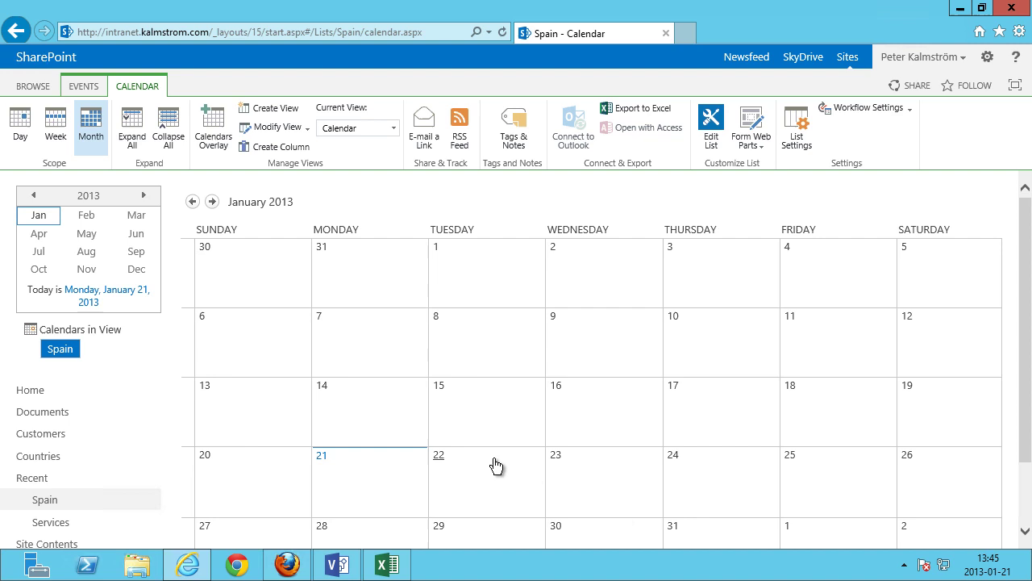
# Step: Start a new event in the Spain calendar and add Dinner and entertainment and Coffee to its booked services
pyautogui.click(89, 88)
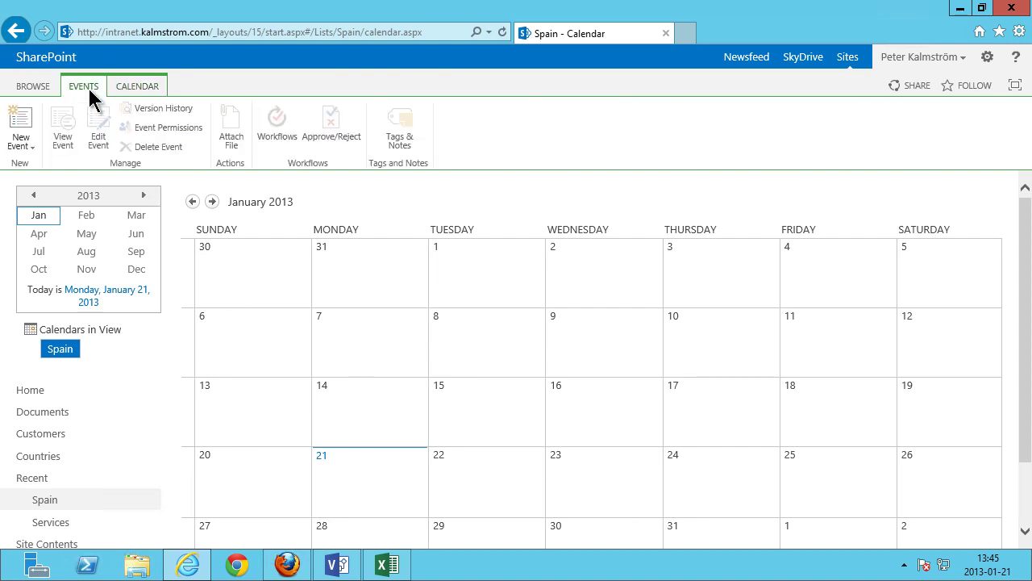
pyautogui.click(21, 125)
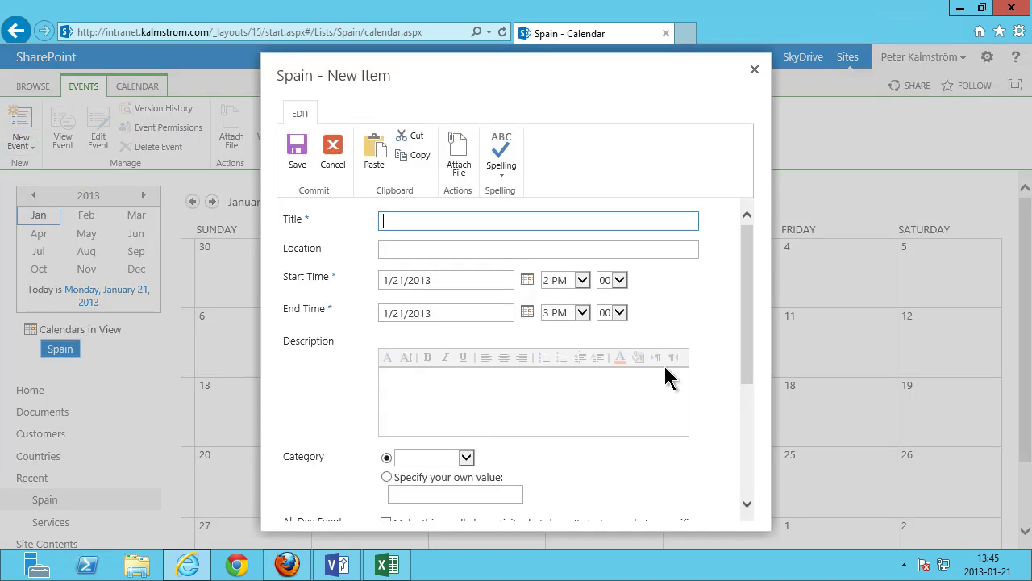
pyautogui.moveTo(749, 373); pyautogui.dragTo(749, 494)
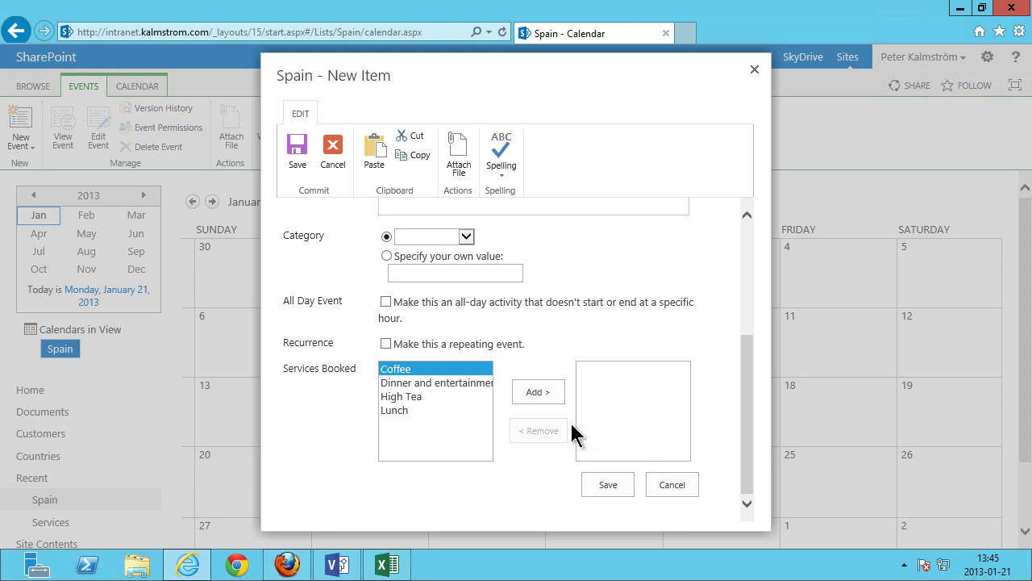
pyautogui.click(454, 384)
pyautogui.click(551, 396)
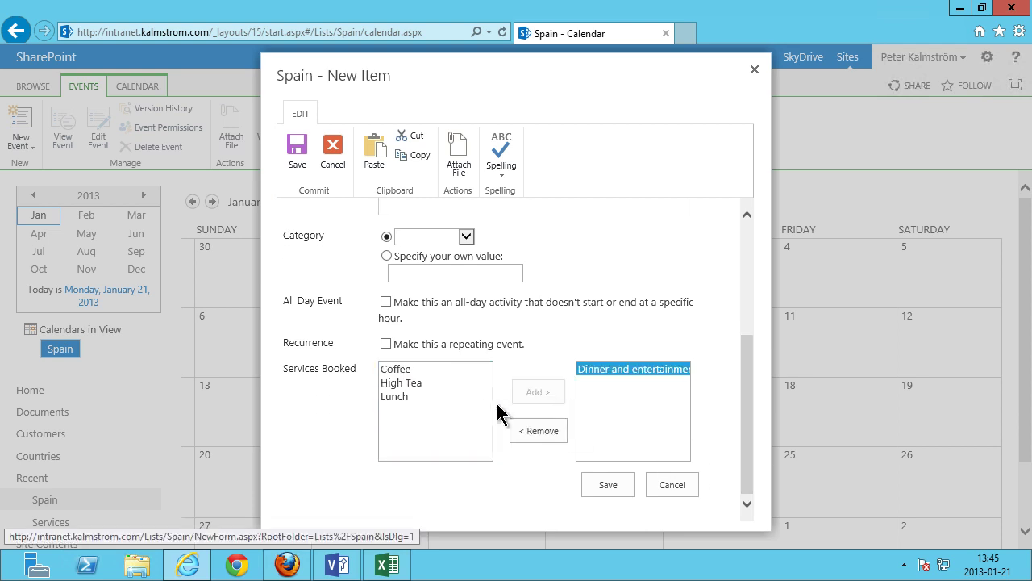
pyautogui.click(397, 369)
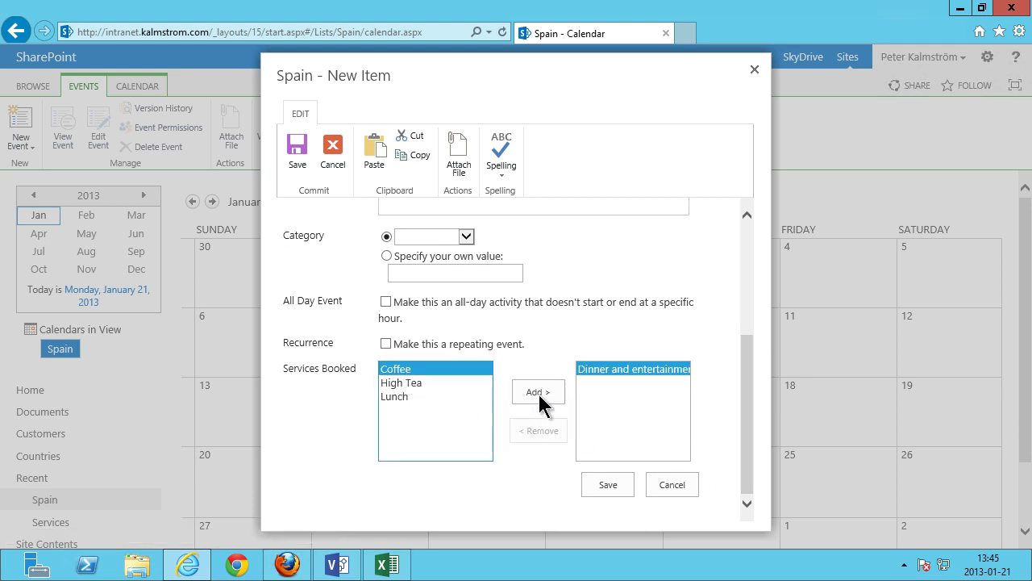
pyautogui.click(540, 395)
# Step: Title the new event Booking and save it
pyautogui.moveTo(749, 445); pyautogui.dragTo(749, 289)
pyautogui.click(429, 225)
pyautogui.write('Booking')
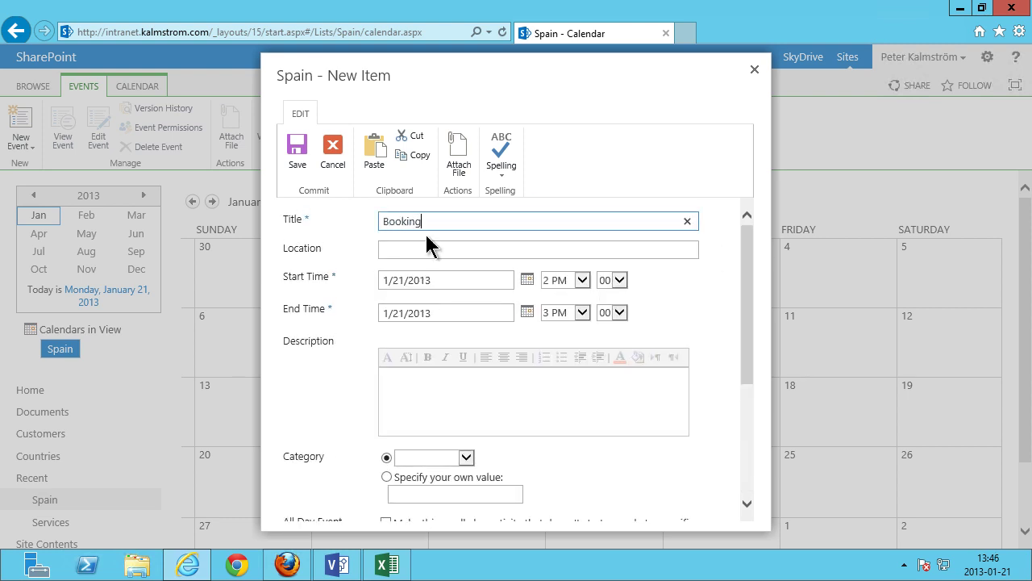
pyautogui.click(295, 153)
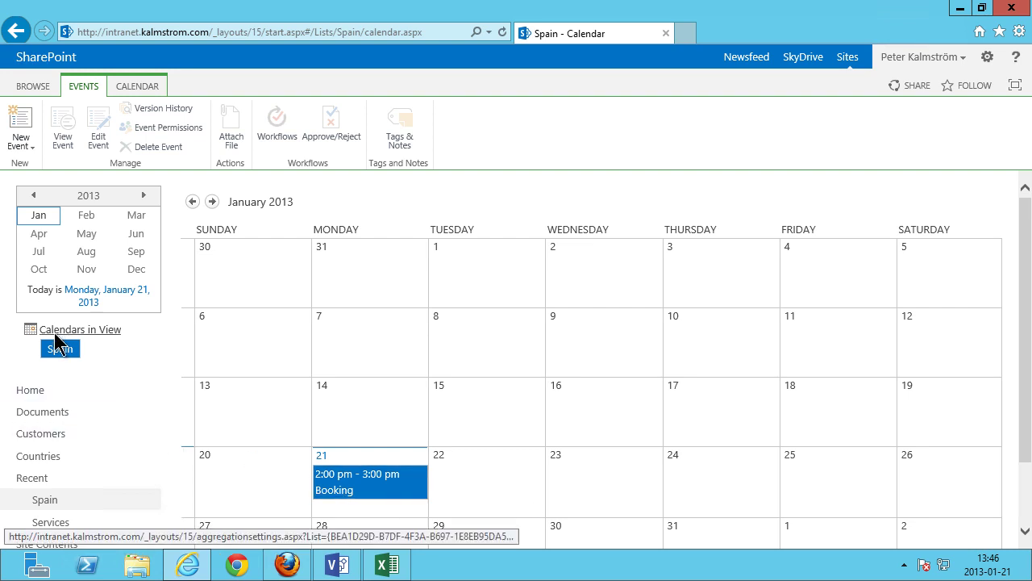
# Step: Start saving the Spain calendar as a list template with the file name ResourceCalendar
pyautogui.click(138, 87)
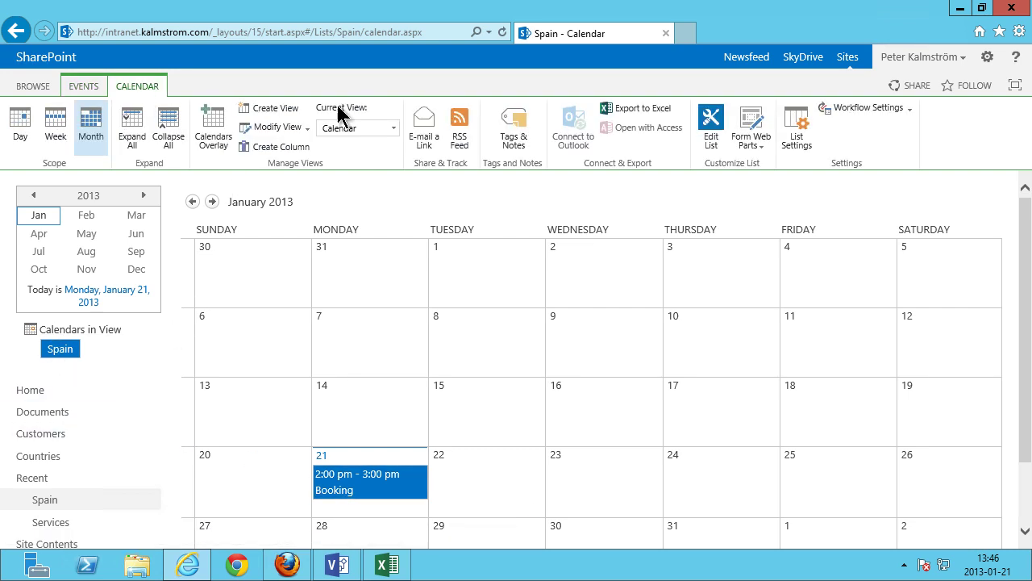
pyautogui.click(794, 133)
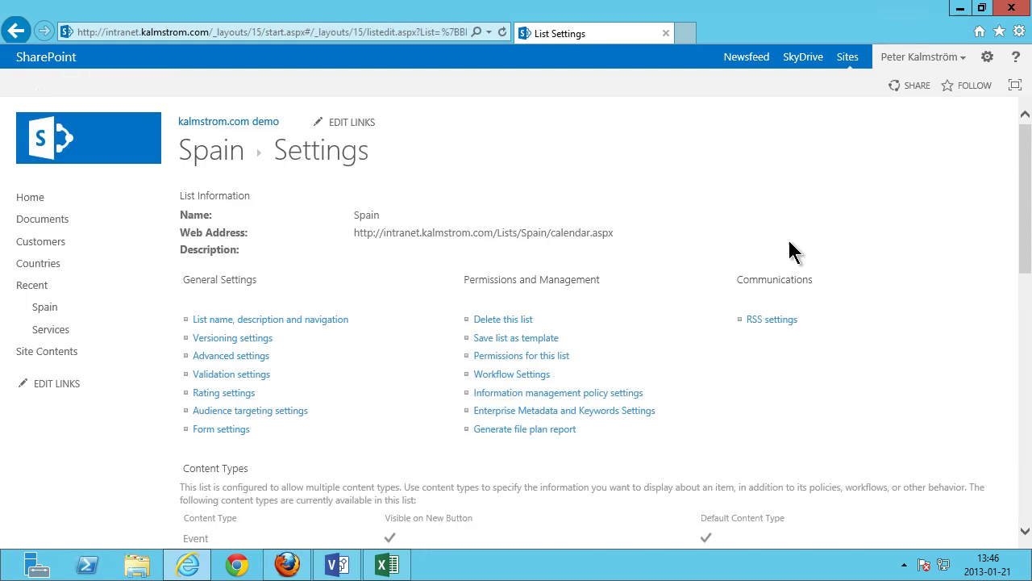
pyautogui.click(558, 340)
pyautogui.write('ResourceCe')
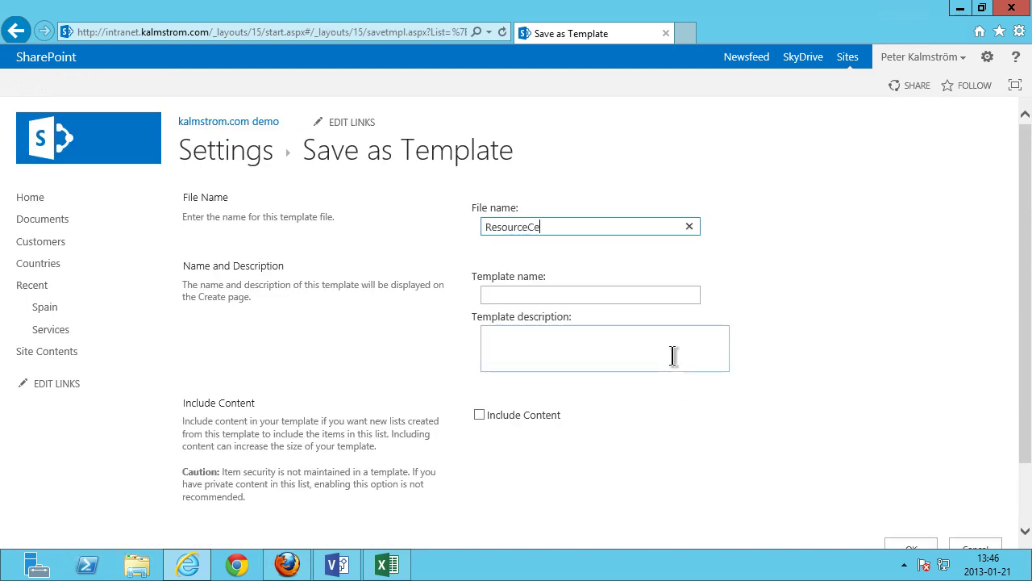
pyautogui.press('BackSpace')
pyautogui.write('alendar')
# Step: Reuse the file name ResourceCalendar as the template name, save the template without content, and return to the list settings
pyautogui.moveTo(592, 227); pyautogui.dragTo(410, 223)
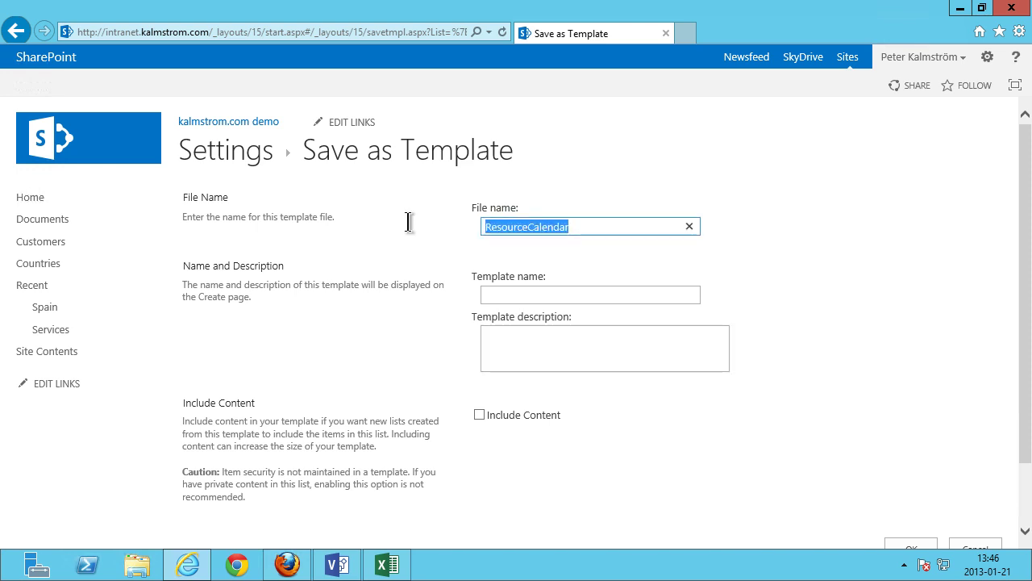
pyautogui.hotkey('ctrl', 'c')
pyautogui.click(562, 295)
pyautogui.hotkey('ctrl', 'v')
pyautogui.press('Tab')
pyautogui.scroll(-1, 1025, 436)
pyautogui.scroll(1, 903, 480)
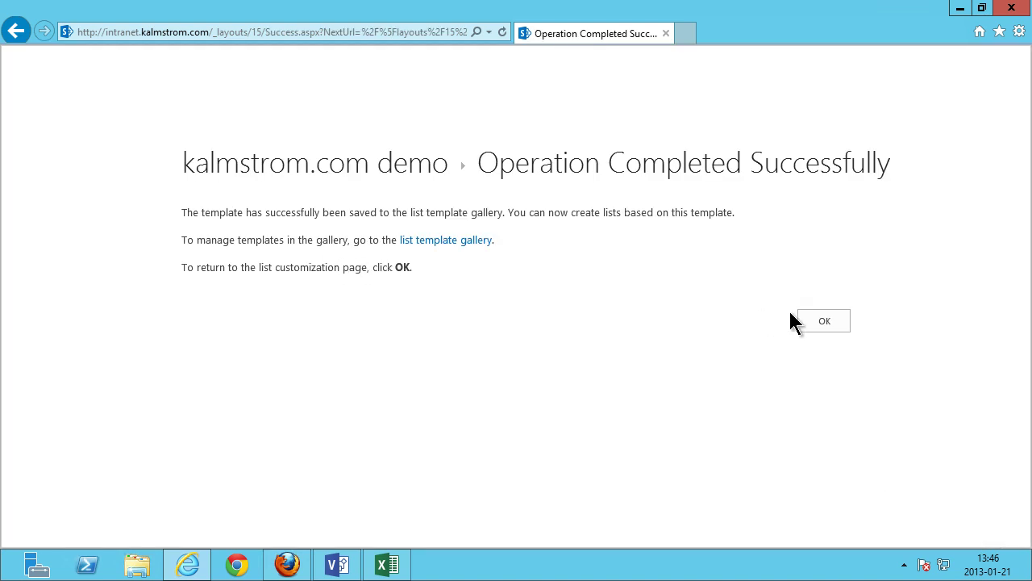
pyautogui.click(822, 322)
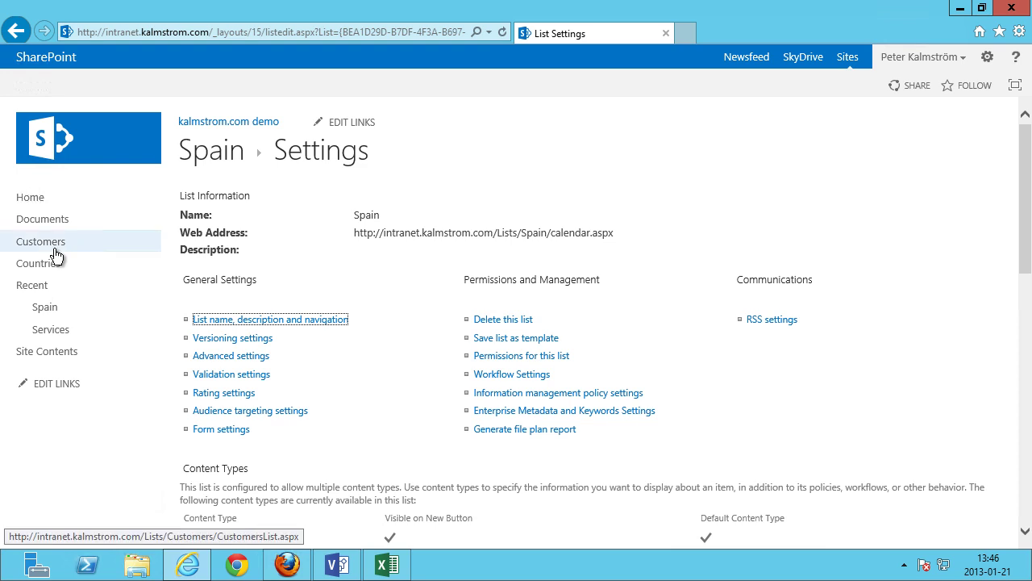
# Step: Search the site's available apps for "resource" and add a ResourceCalendar app named Sweden
pyautogui.click(38, 356)
pyautogui.click(276, 271)
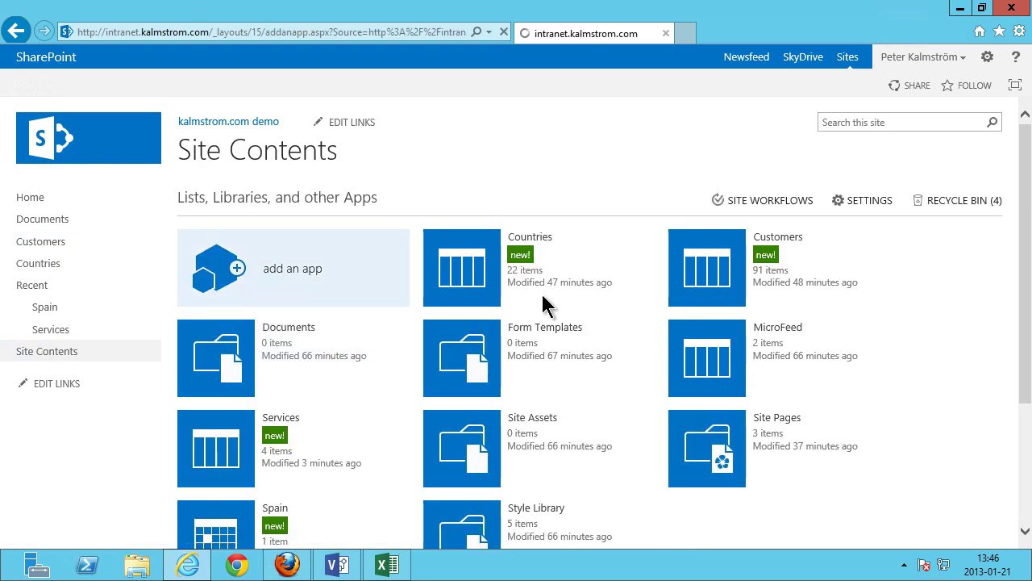
pyautogui.click(218, 199)
pyautogui.write('res')
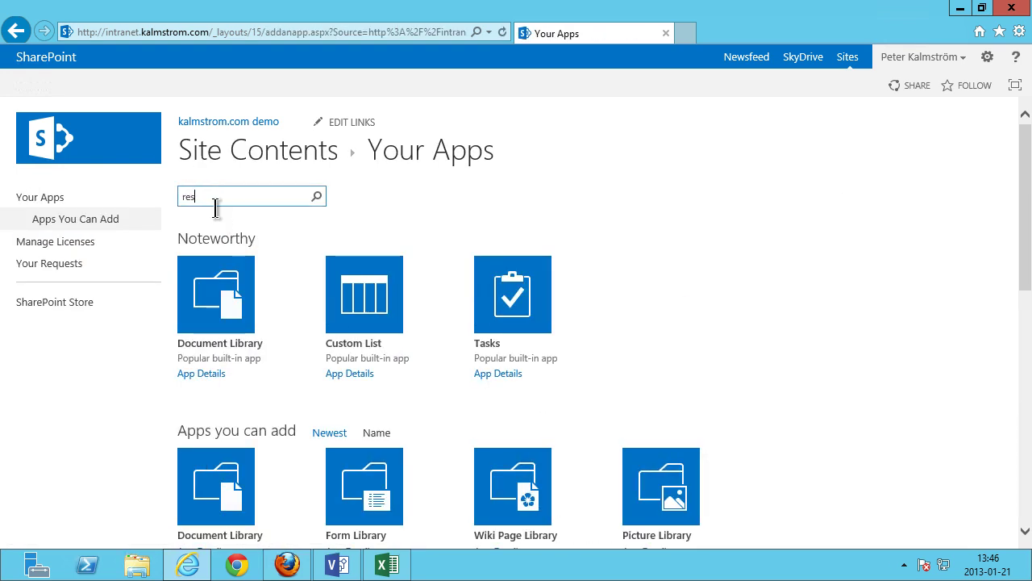
pyautogui.write('ource')
pyautogui.press('Return')
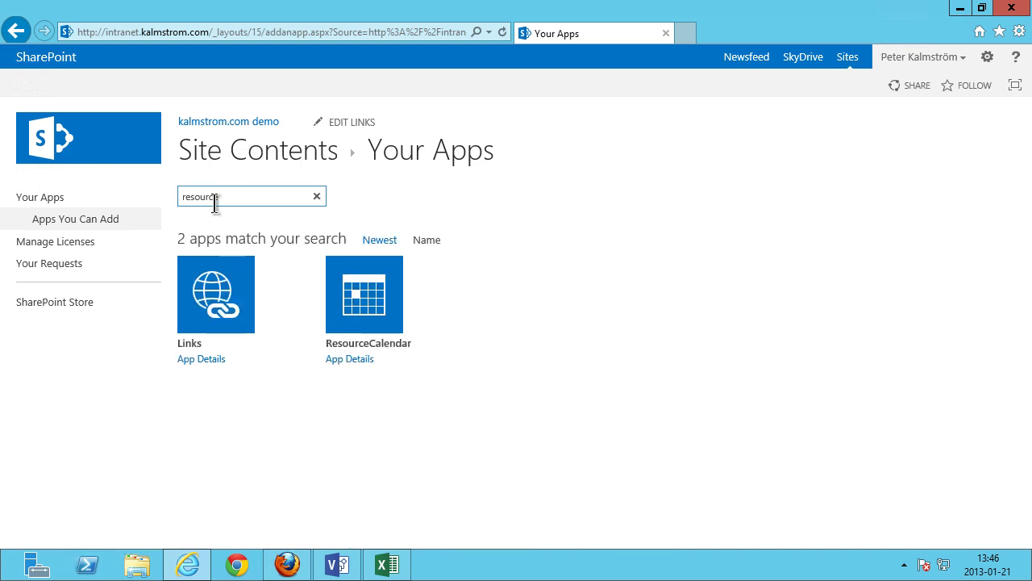
pyautogui.click(360, 299)
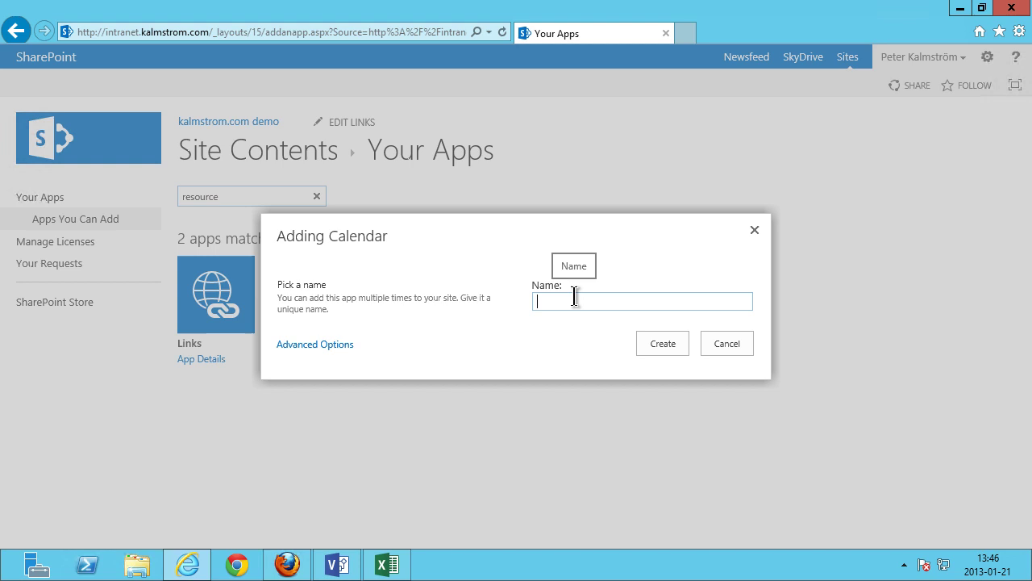
pyautogui.write('Sweden')
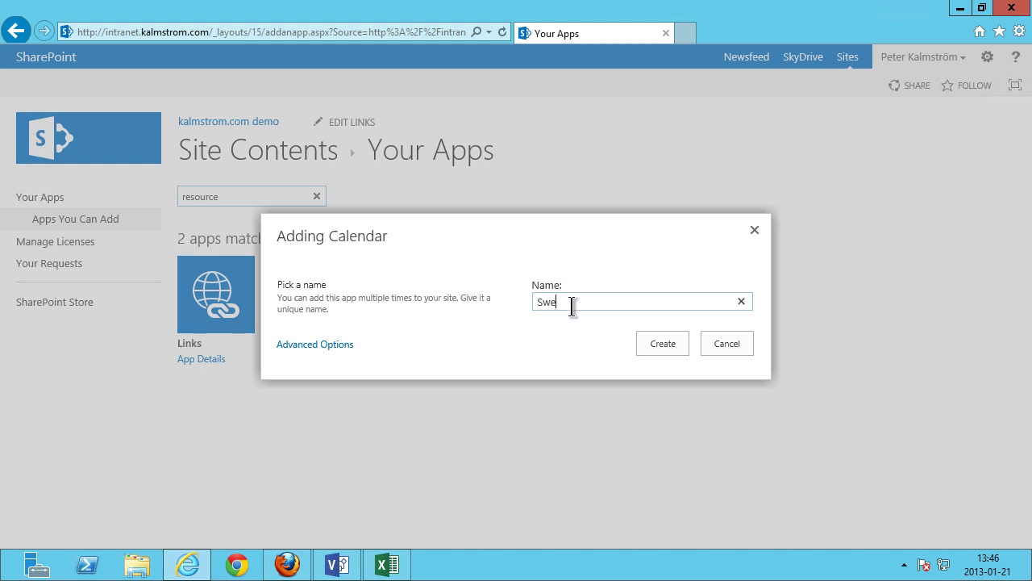
pyautogui.click(662, 345)
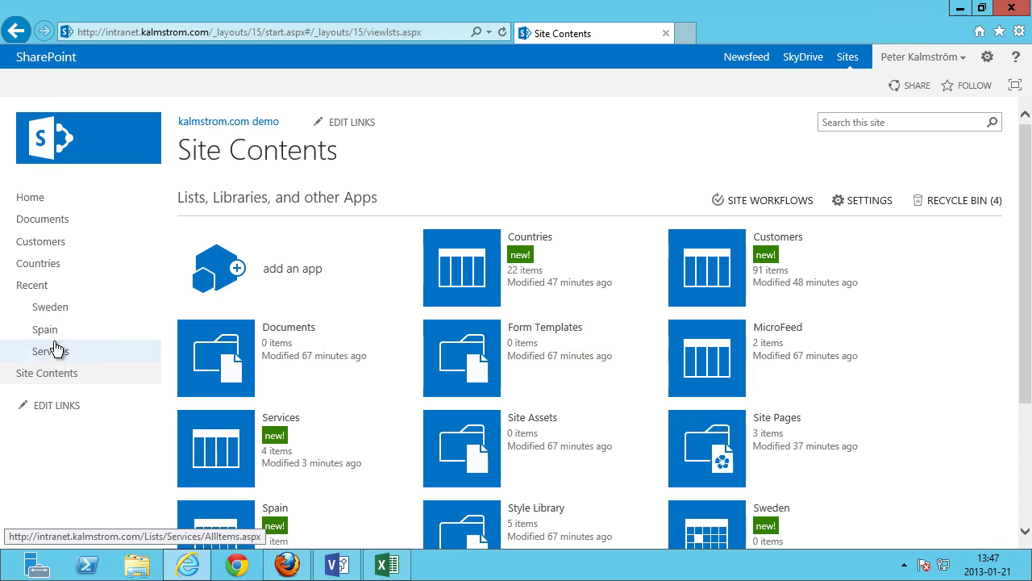
# Step: Check the Services Booked options in a new event form for January 7 in the Sweden calendar, then close it unsaved
pyautogui.click(55, 310)
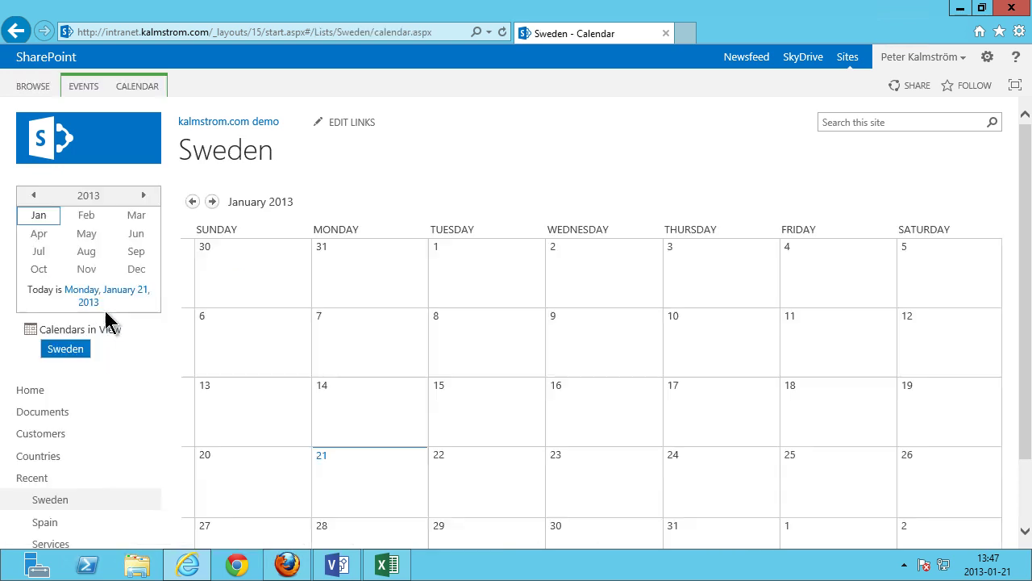
pyautogui.doubleClick(338, 358)
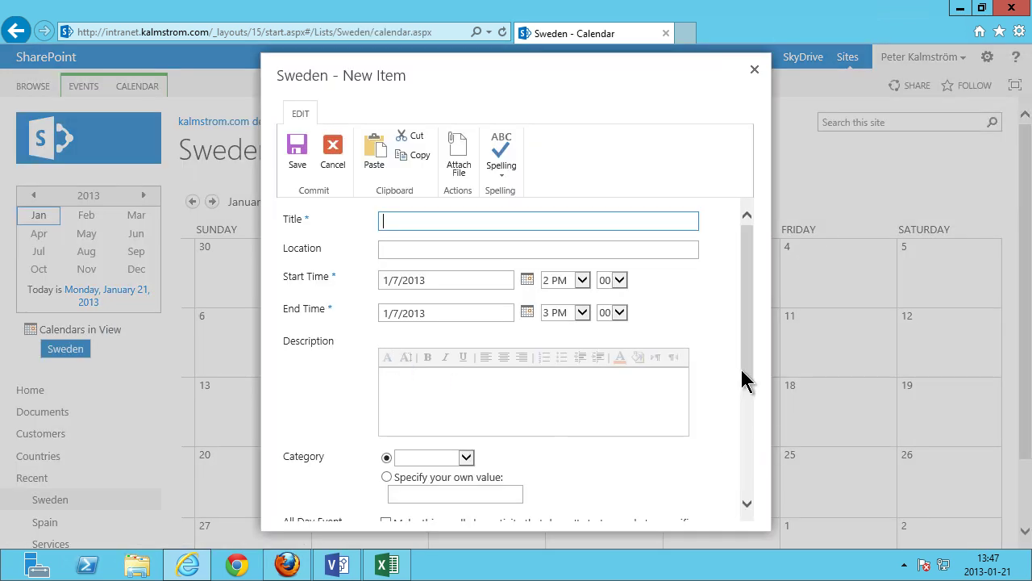
pyautogui.moveTo(744, 381); pyautogui.dragTo(745, 503)
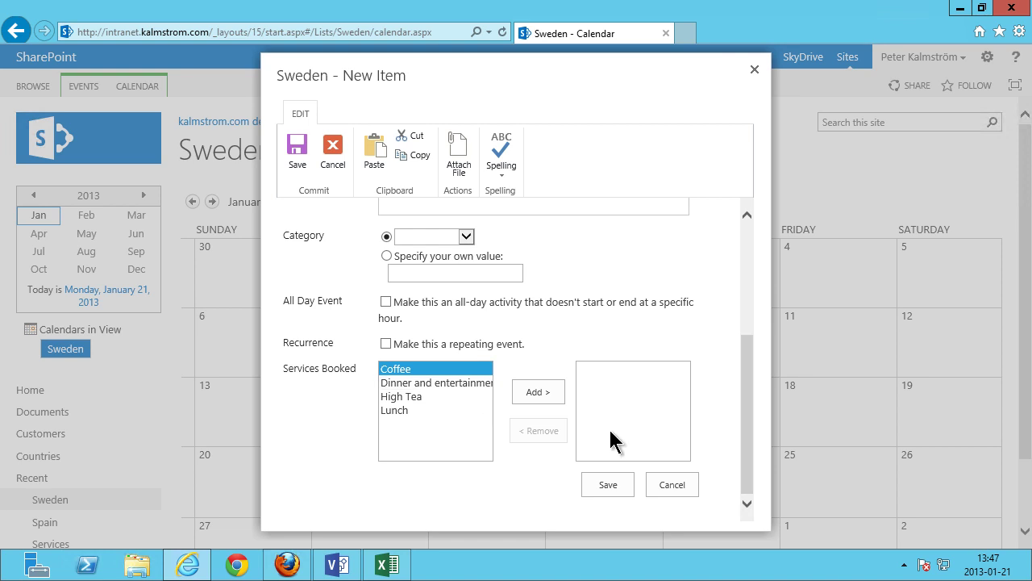
pyautogui.click(755, 72)
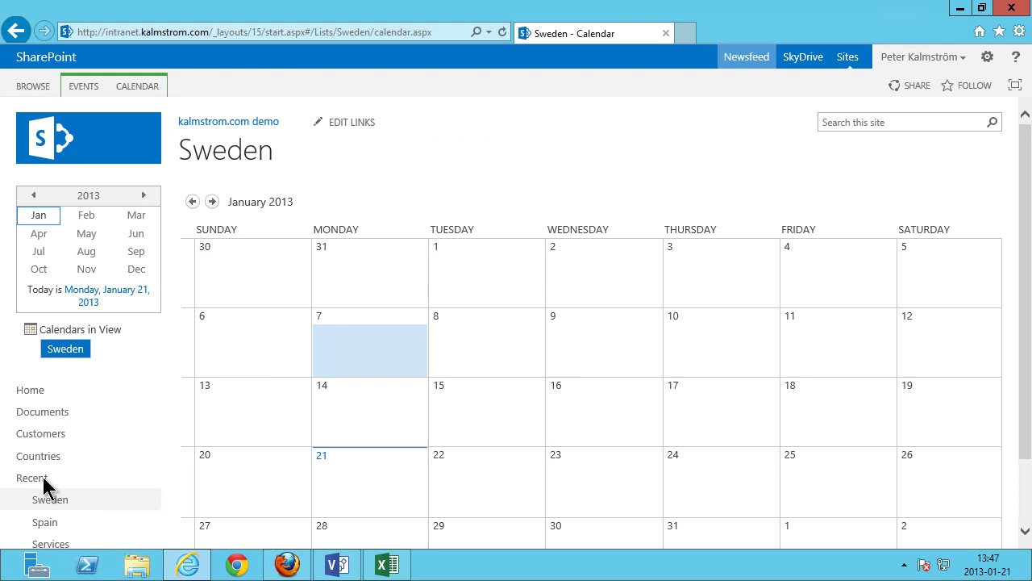
# Step: Find the ResourceCalendar template among the site's available apps and create a calendar from it named Estonia
pyautogui.scroll(-1, 105, 496)
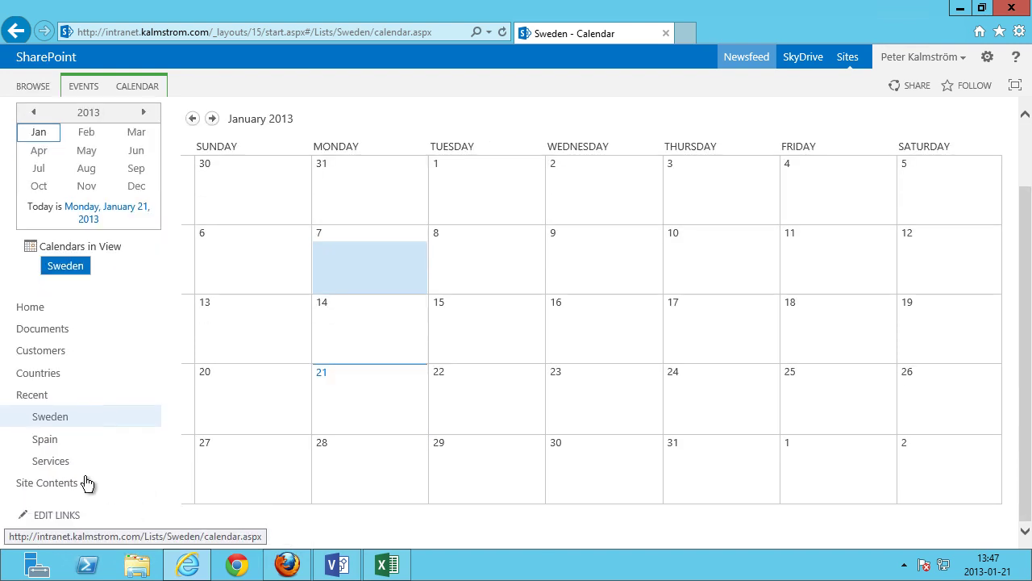
pyautogui.click(56, 487)
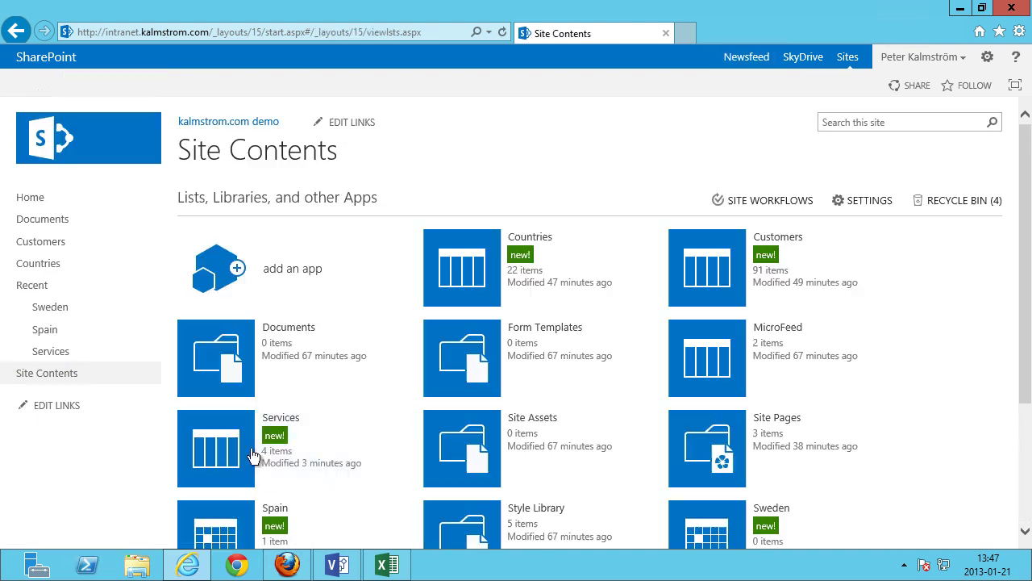
pyautogui.click(323, 270)
pyautogui.click(250, 192)
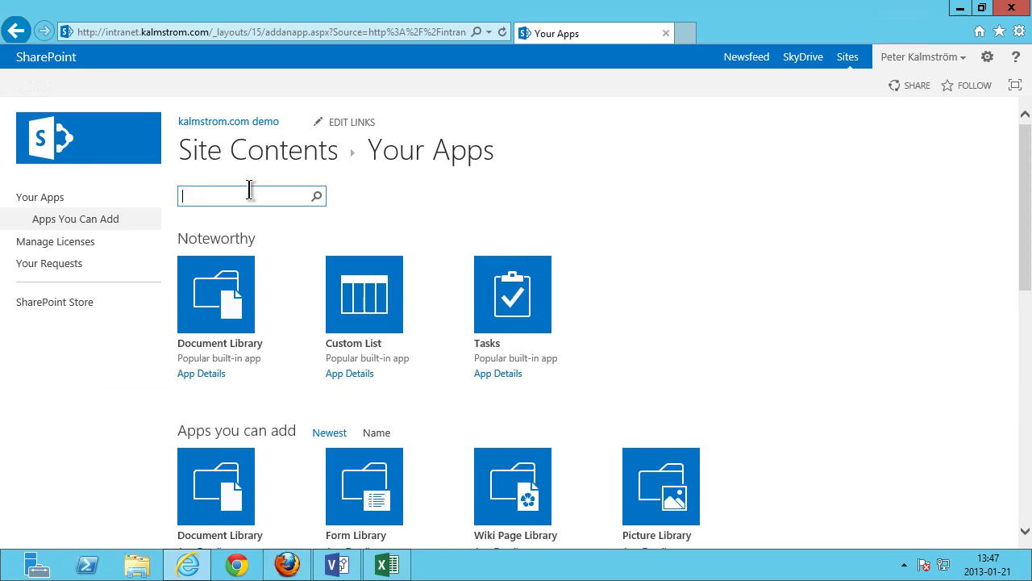
pyautogui.write('resource')
pyautogui.press('Return')
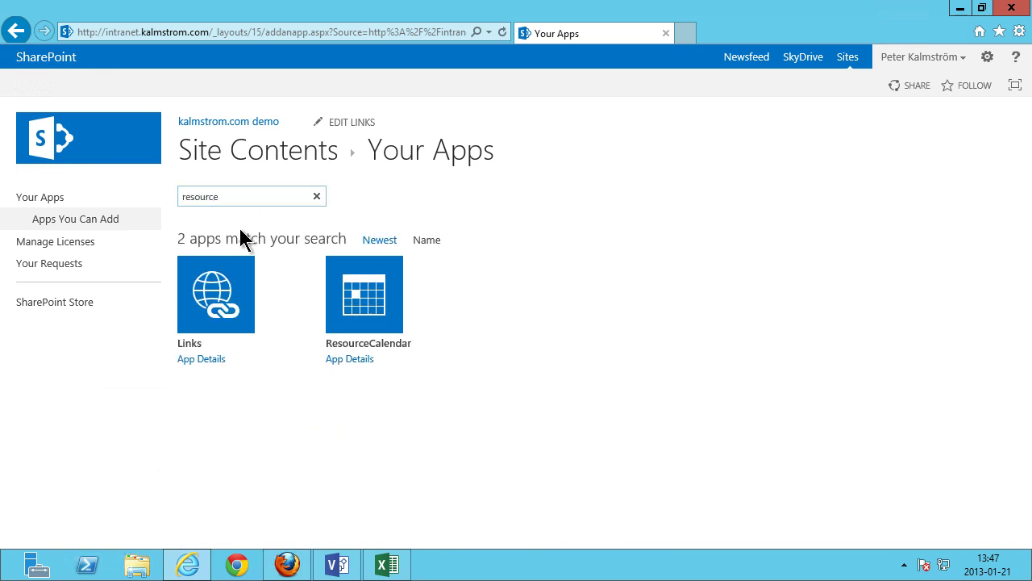
pyautogui.click(384, 288)
pyautogui.write('E')
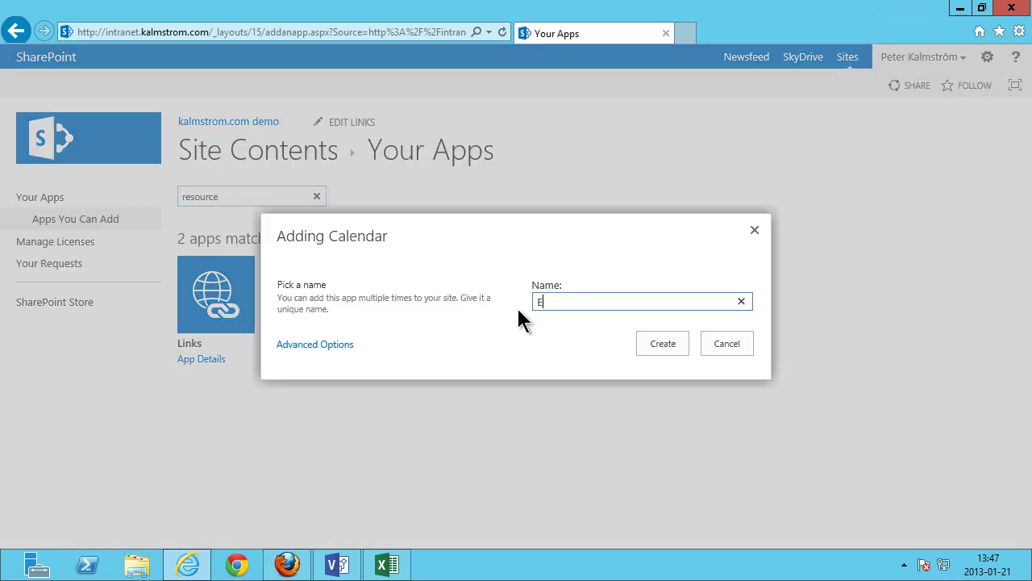
pyautogui.write('stoni')
pyautogui.click(665, 339)
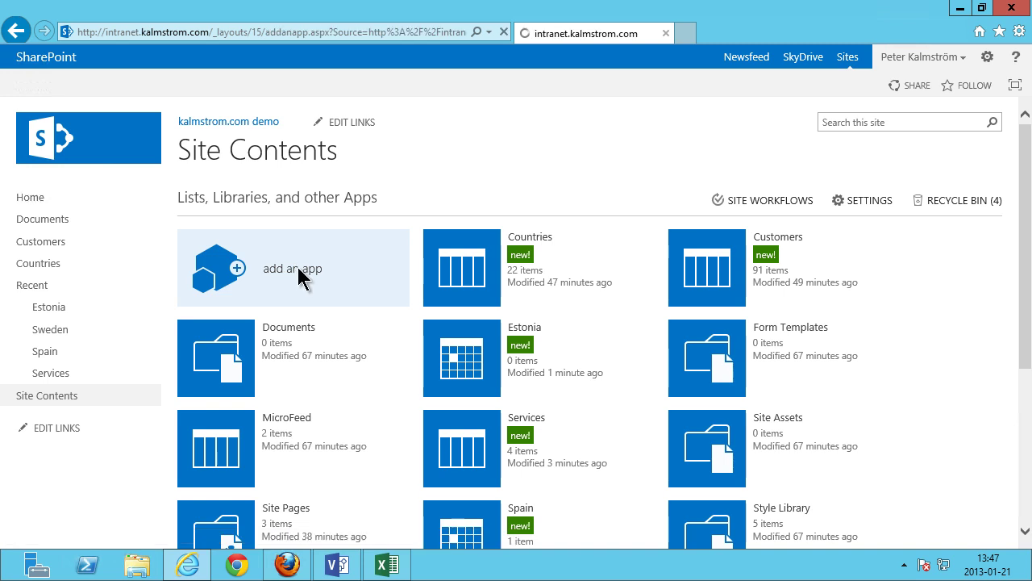
# Step: Search the available apps for "resource" again and add another ResourceCalendar app with the name India
pyautogui.click(258, 197)
pyautogui.write('re')
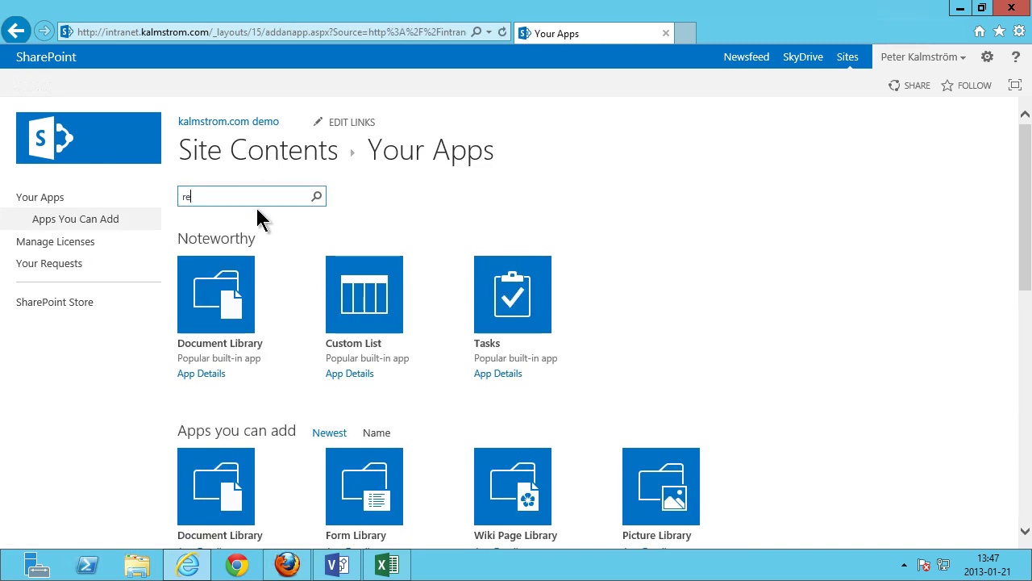
pyautogui.write('source')
pyautogui.press('Return')
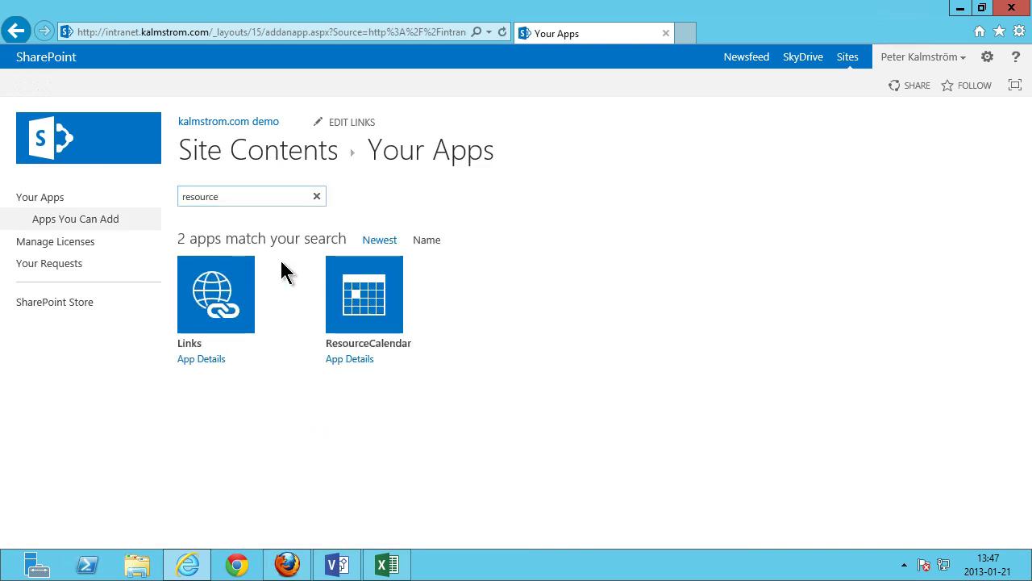
pyautogui.click(342, 282)
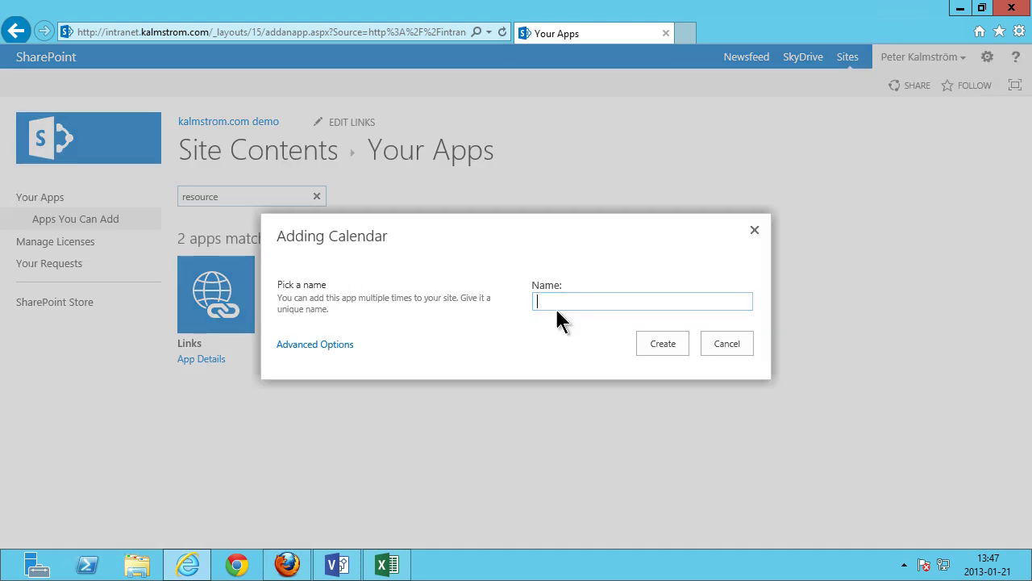
pyautogui.write('India')
pyautogui.click(667, 343)
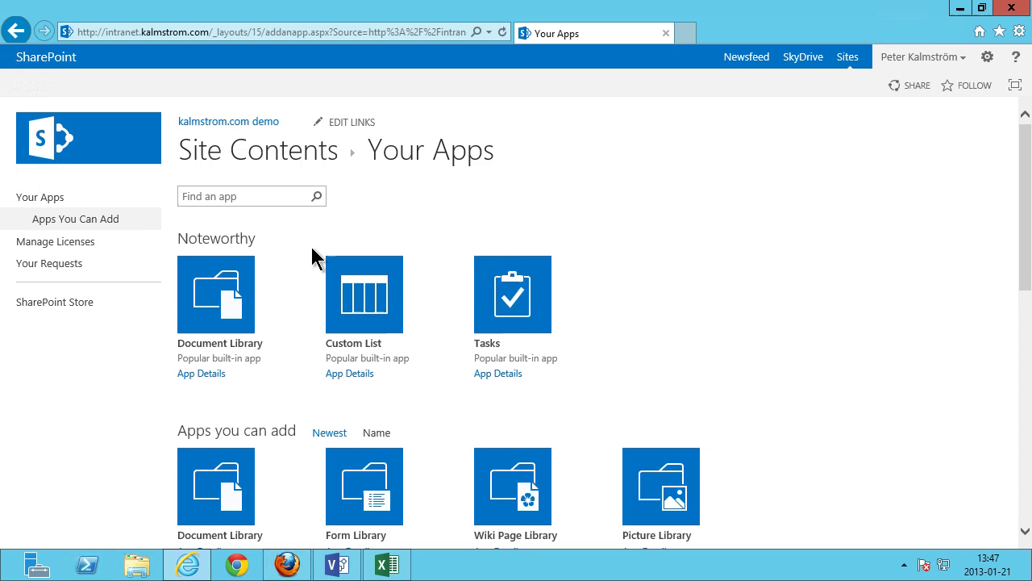
# Step: Search the available apps for "resource" and create a calendar named USA from the ResourceCalendar app
pyautogui.click(249, 191)
pyautogui.write('resource')
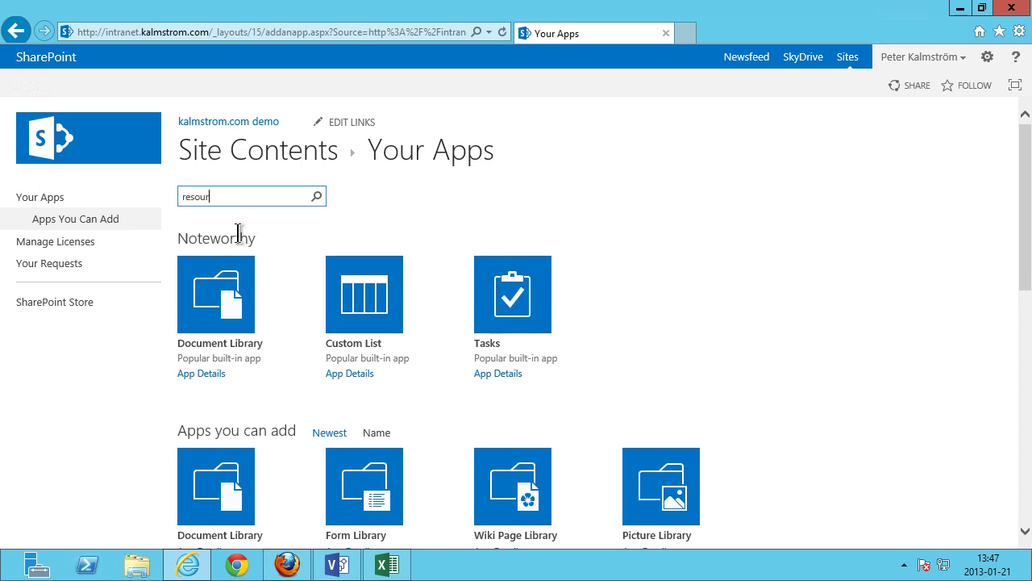
pyautogui.click(348, 297)
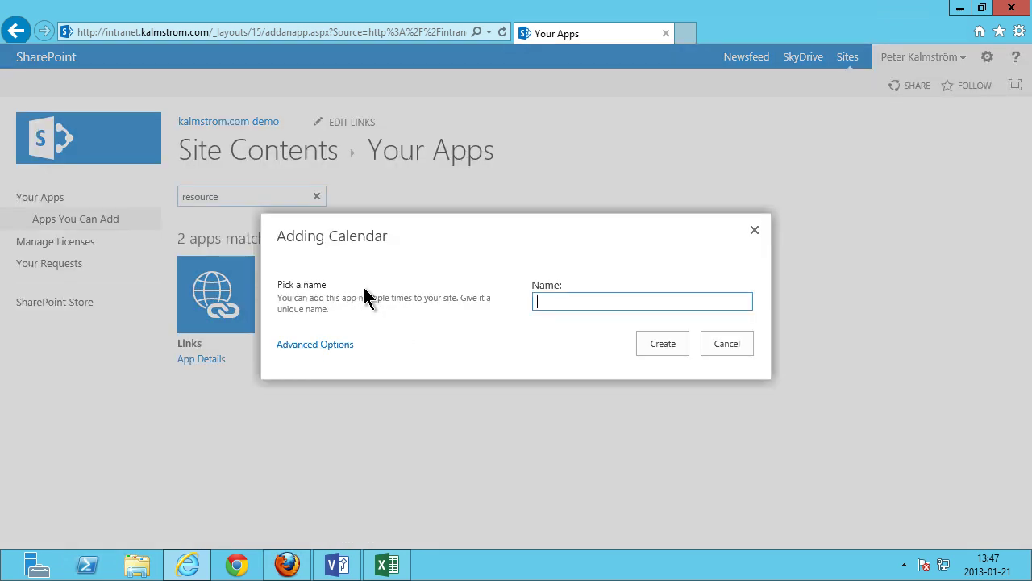
pyautogui.write('USA')
pyautogui.click(657, 348)
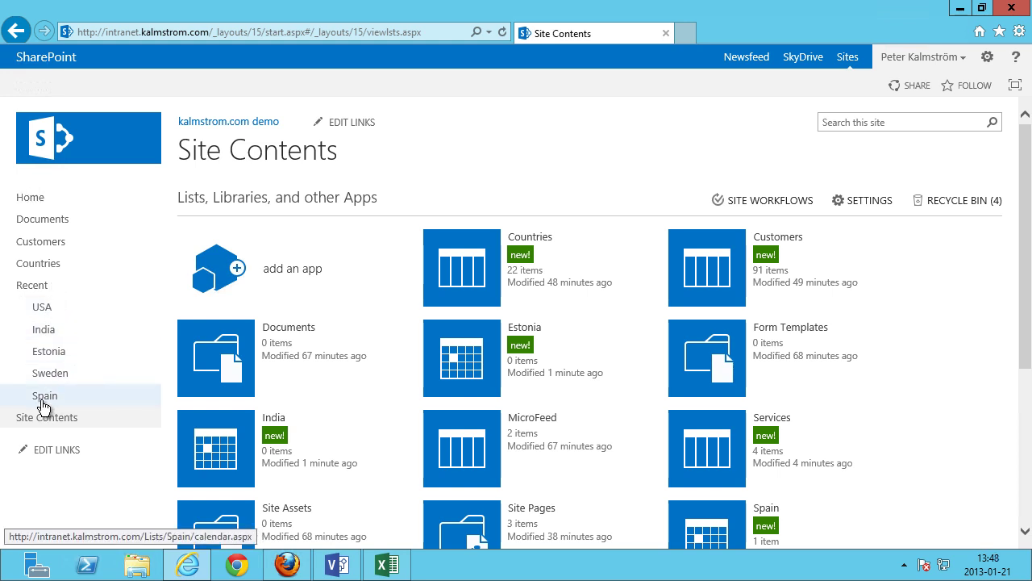
# Step: Open the USA calendar's overlay settings and start a new SharePoint overlay calendar named India
pyautogui.click(46, 308)
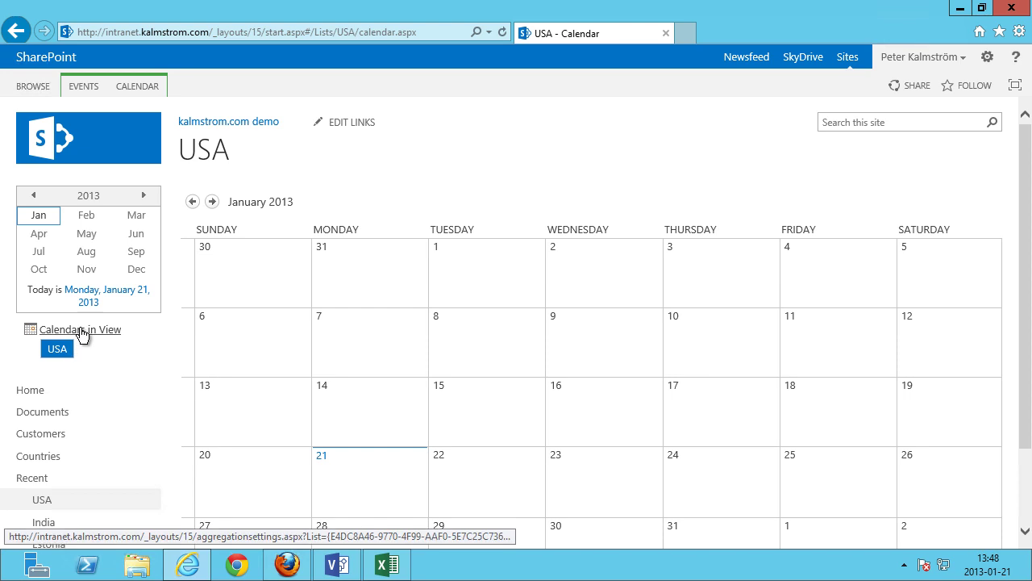
pyautogui.click(80, 330)
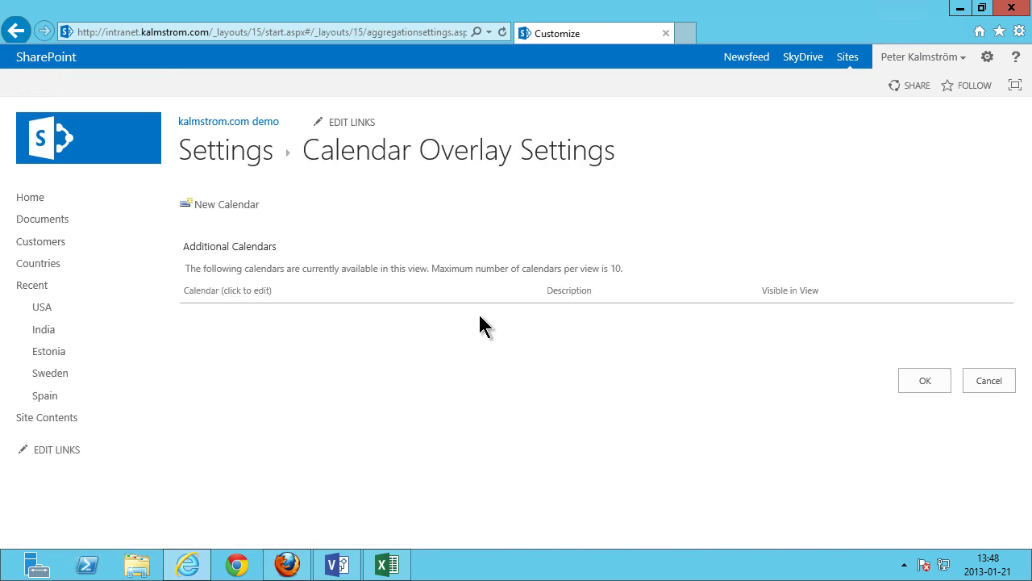
pyautogui.click(216, 205)
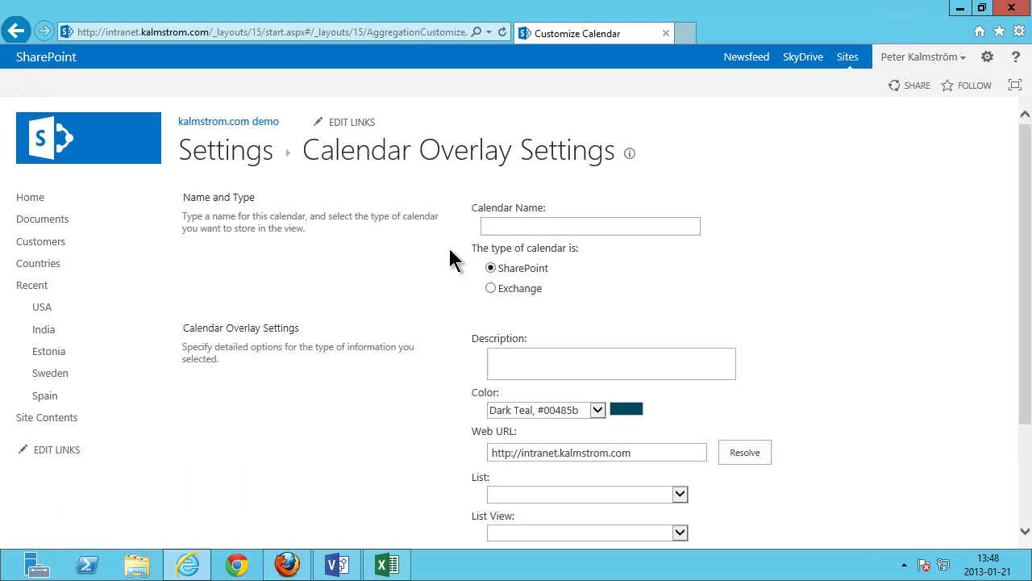
pyautogui.write('India')
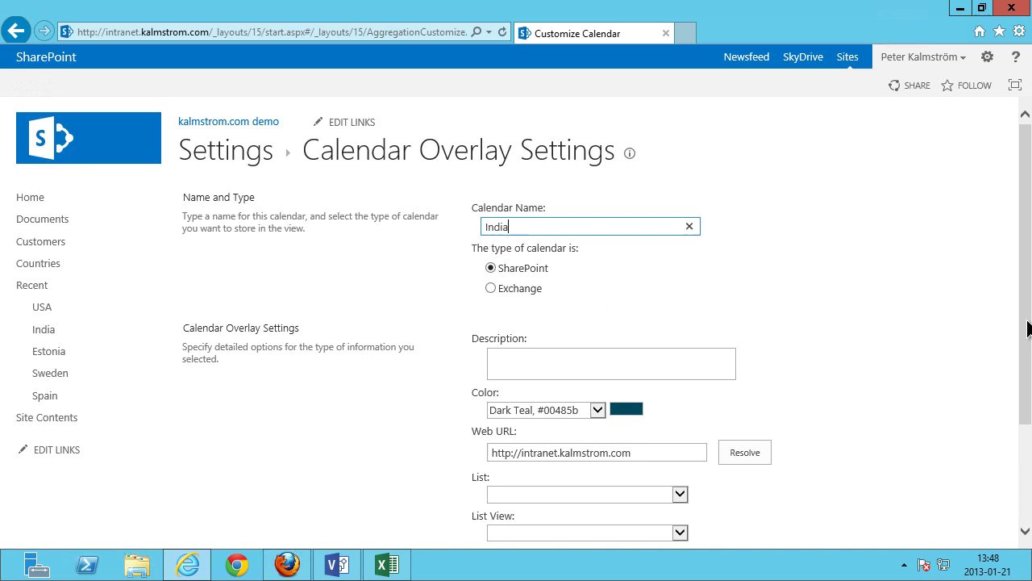
# Step: Resolve the overlay's web URL, select the India list with its Calendar view, and save the India overlay
pyautogui.scroll(-3, 774, 339)
pyautogui.click(680, 374)
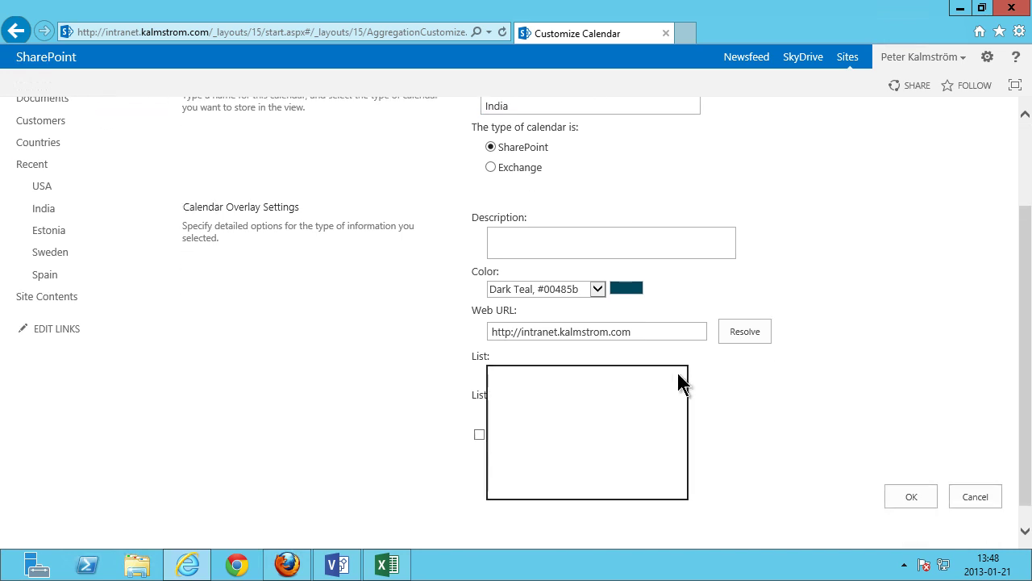
pyautogui.click(647, 332)
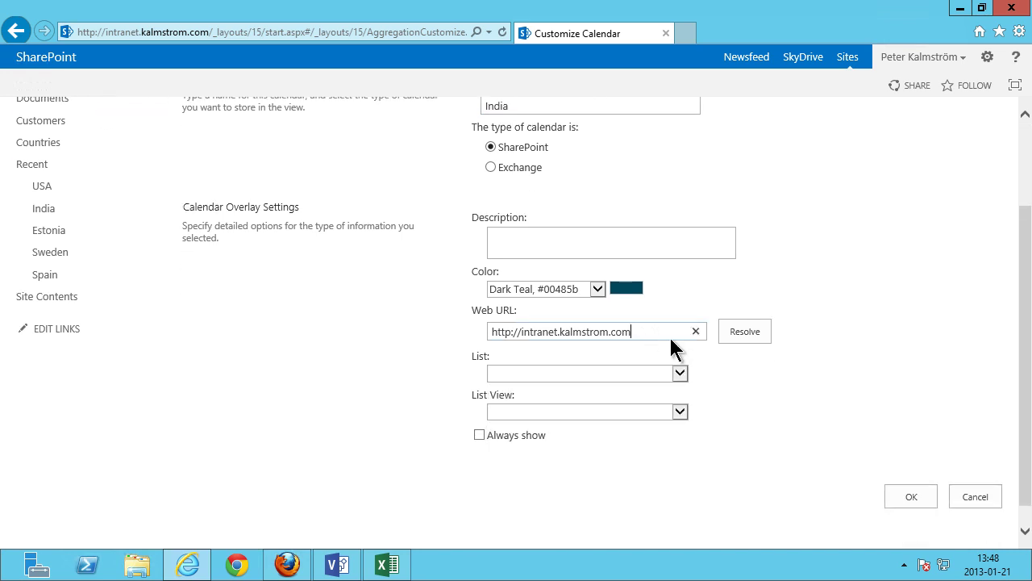
pyautogui.click(760, 337)
pyautogui.click(682, 373)
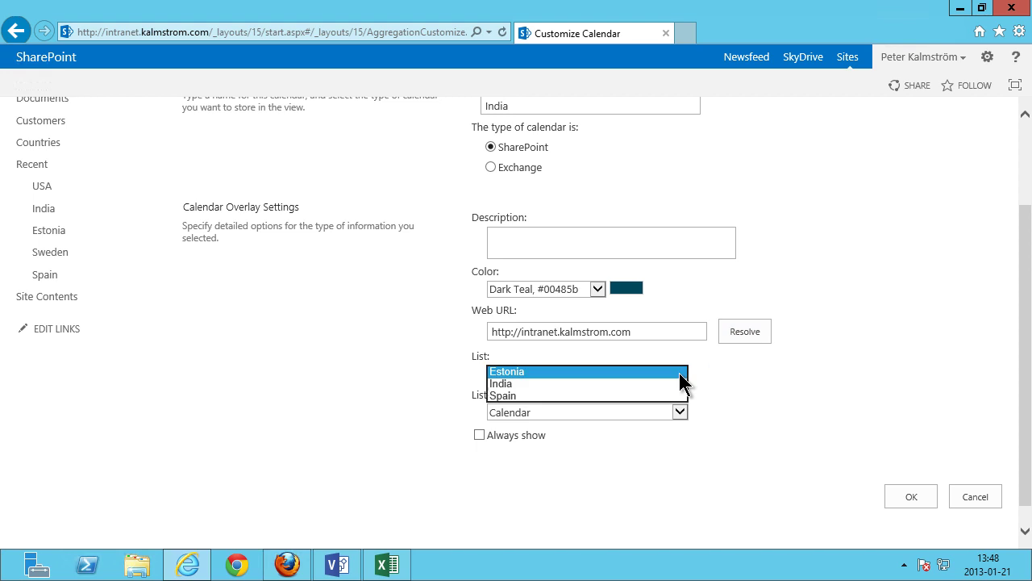
pyautogui.click(549, 383)
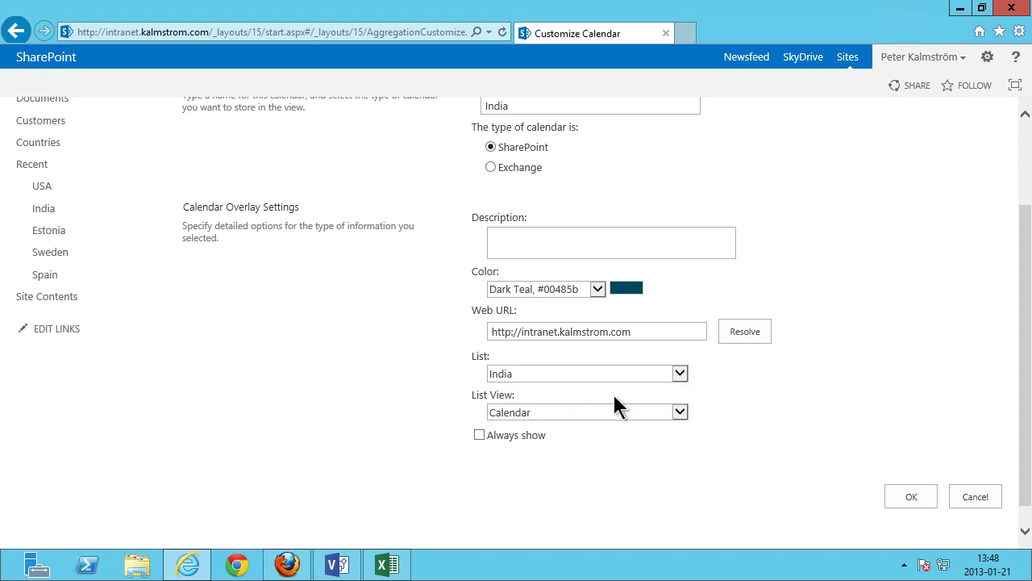
pyautogui.click(680, 413)
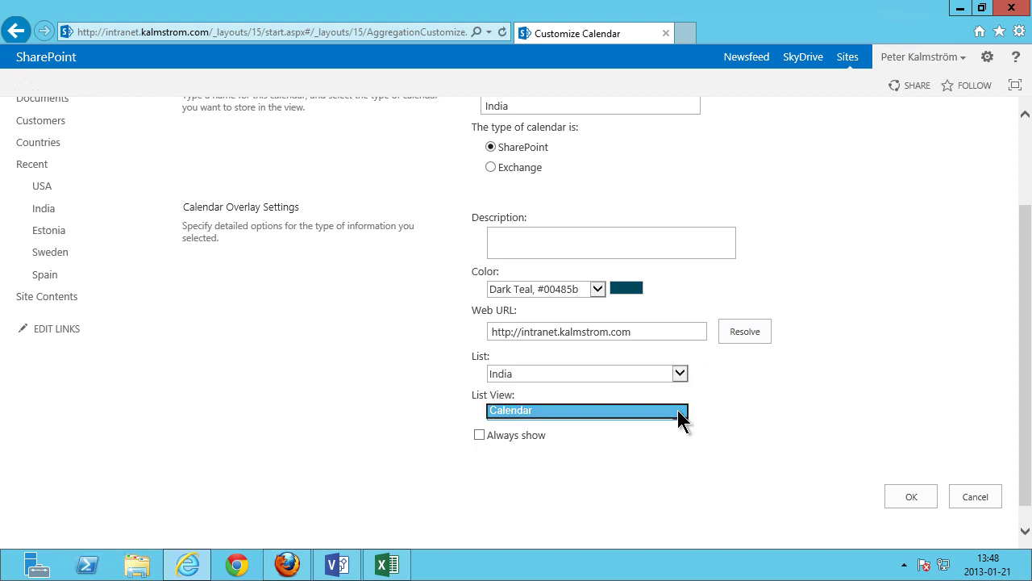
pyautogui.click(655, 444)
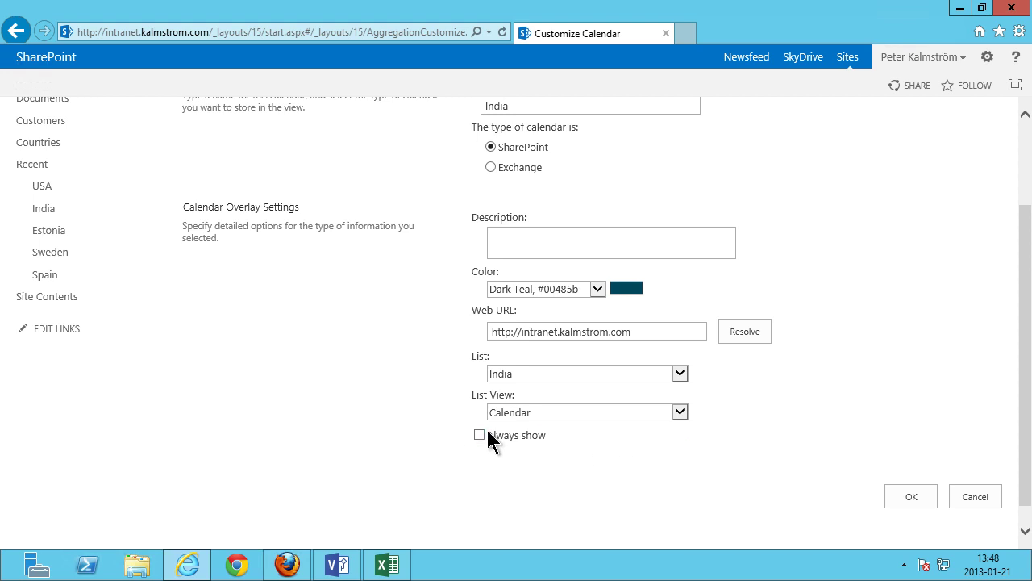
pyautogui.click(901, 496)
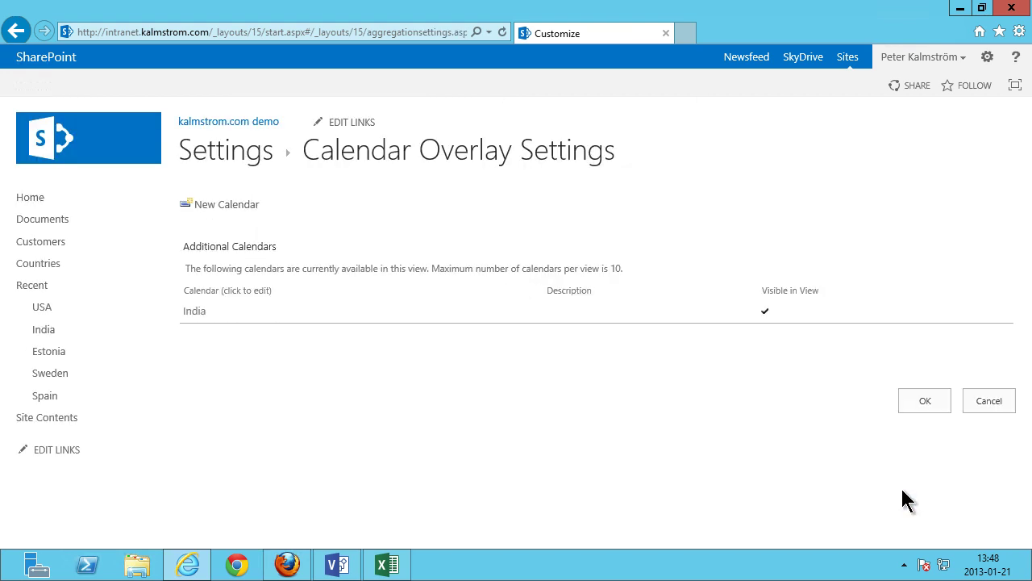
# Step: Add an always-shown overlay calendar named Estonia in Olive Green, #767956, based on the Estonia list's Calendar view
pyautogui.click(224, 207)
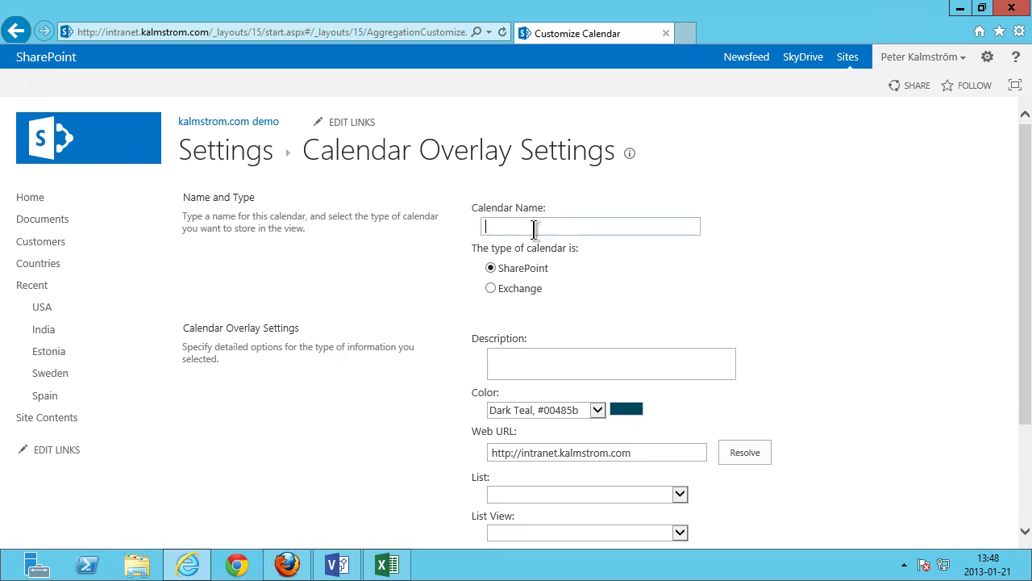
pyautogui.write('Estonia')
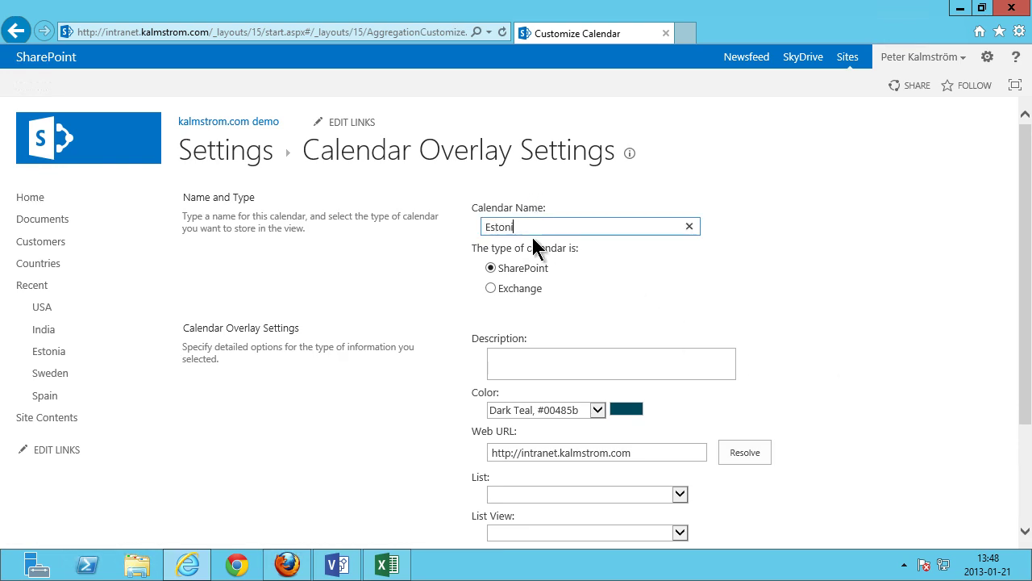
pyautogui.click(597, 411)
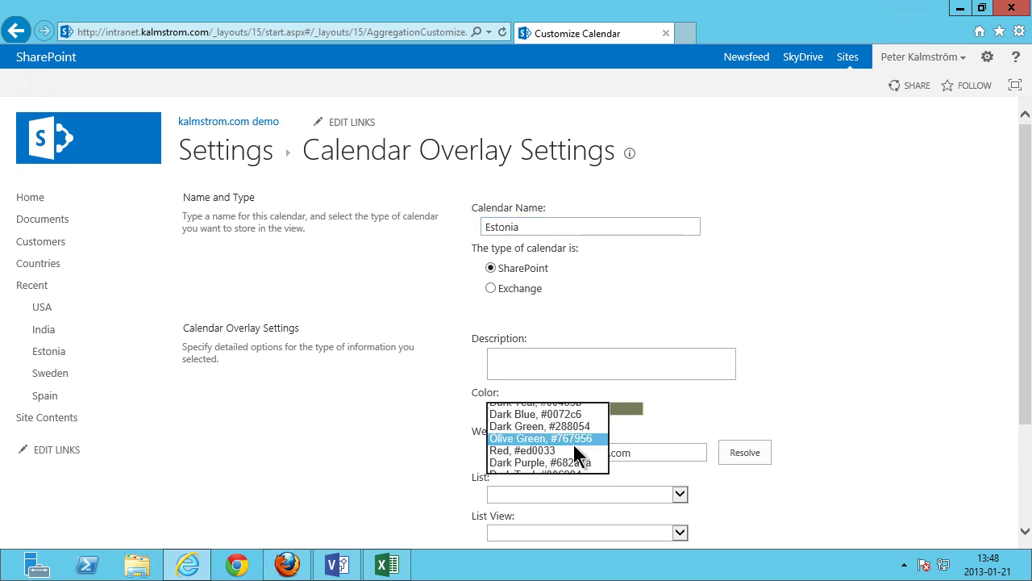
pyautogui.click(574, 444)
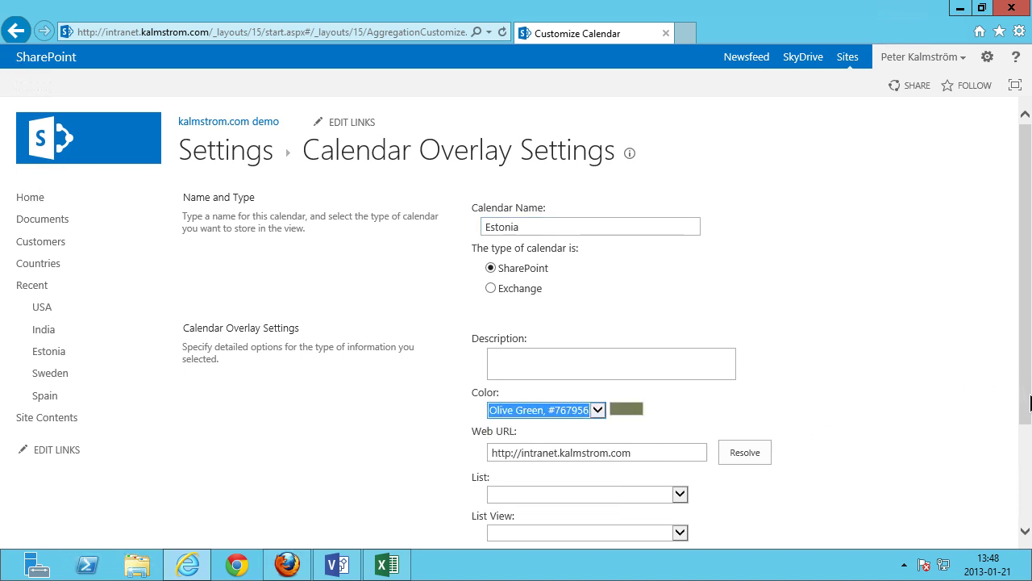
pyautogui.moveTo(1030, 401); pyautogui.dragTo(1030, 442)
pyautogui.click(755, 394)
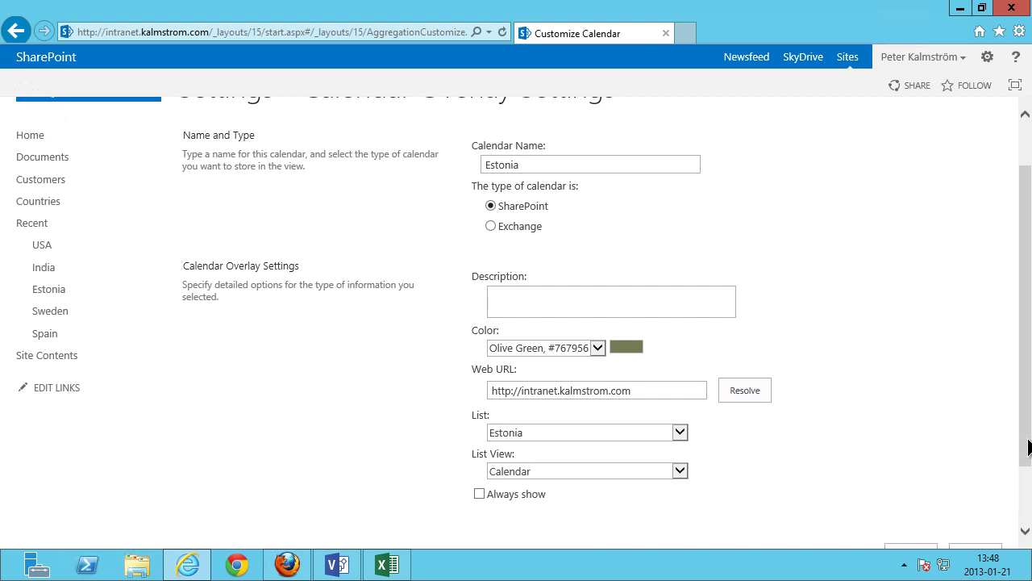
pyautogui.moveTo(1026, 443); pyautogui.dragTo(1025, 500)
pyautogui.click(479, 413)
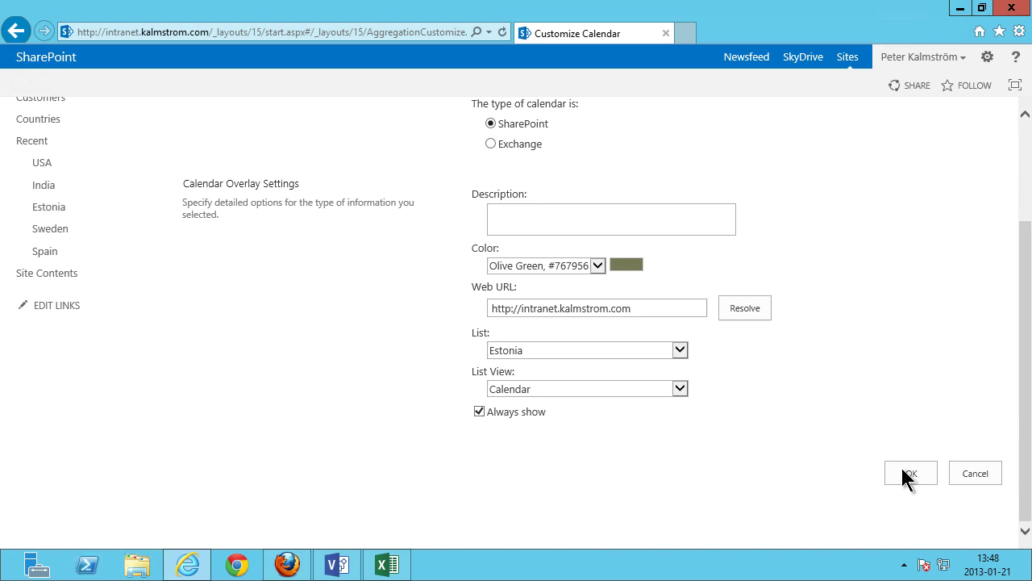
pyautogui.click(912, 474)
# Step: Add an always-shown overlay calendar named Sweden in Dark Blue, #0072c6, based on the Sweden list's Calendar view
pyautogui.click(233, 218)
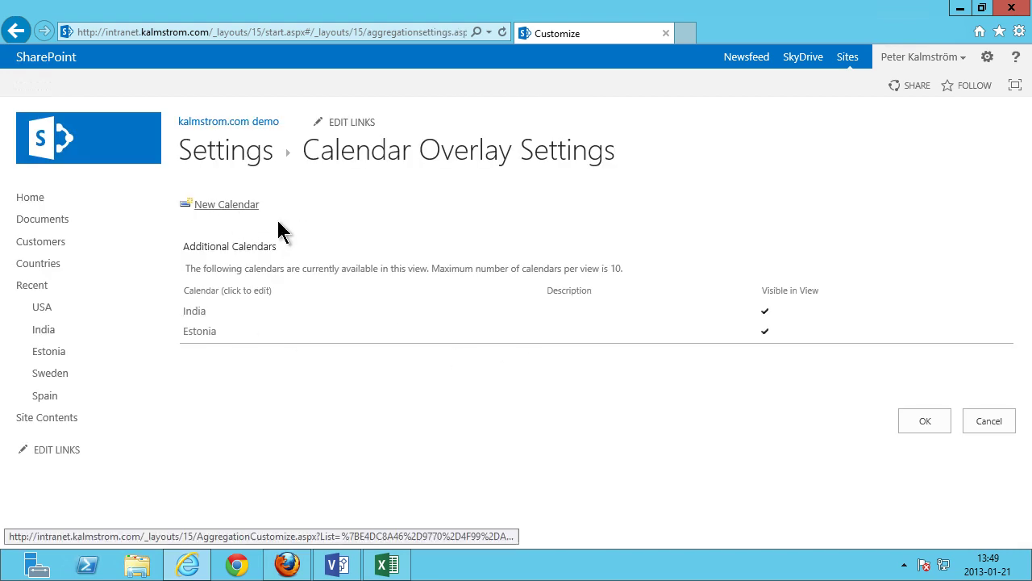
pyautogui.write('Sweden')
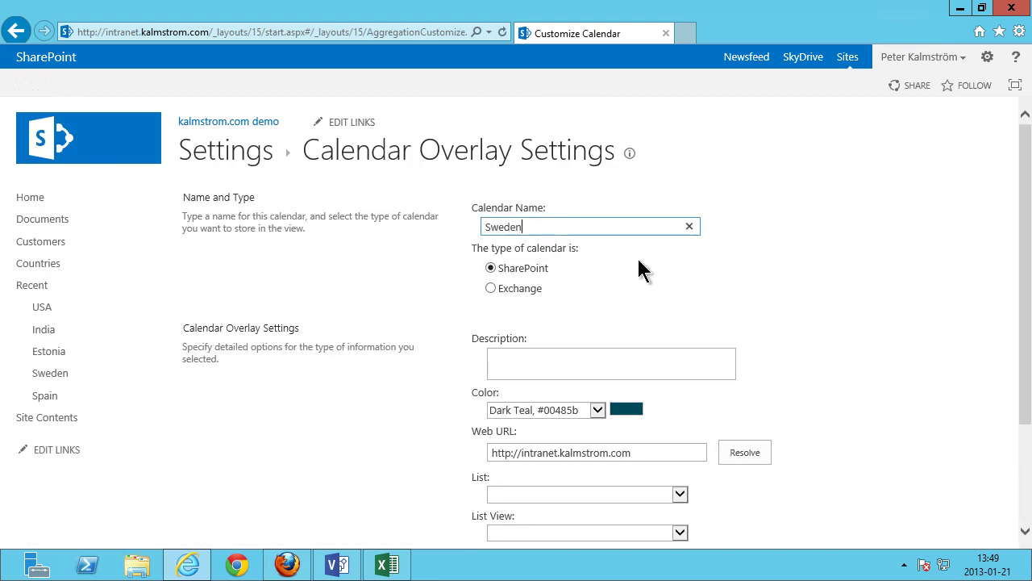
pyautogui.click(744, 456)
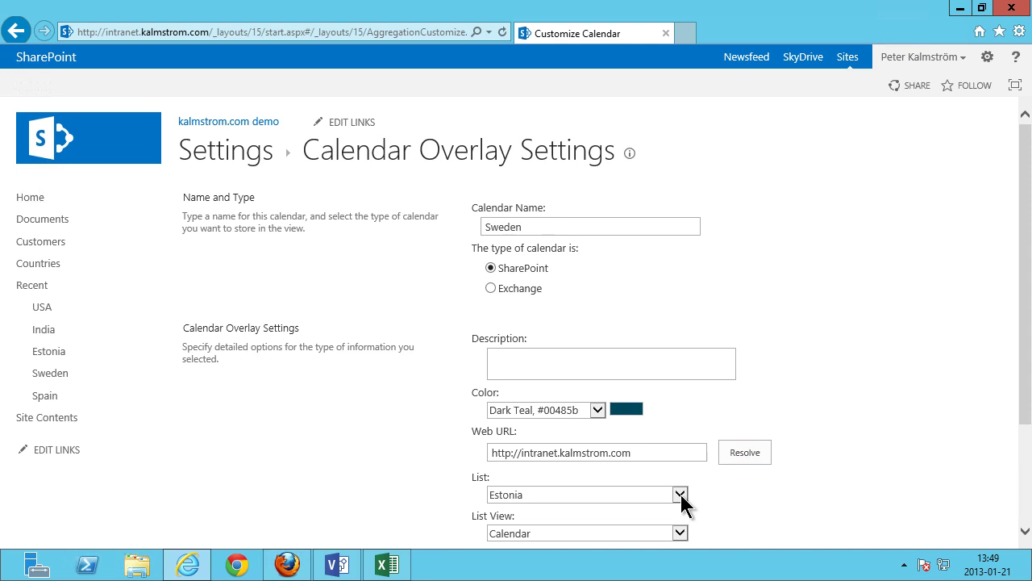
pyautogui.click(680, 493)
pyautogui.click(530, 528)
pyautogui.click(597, 412)
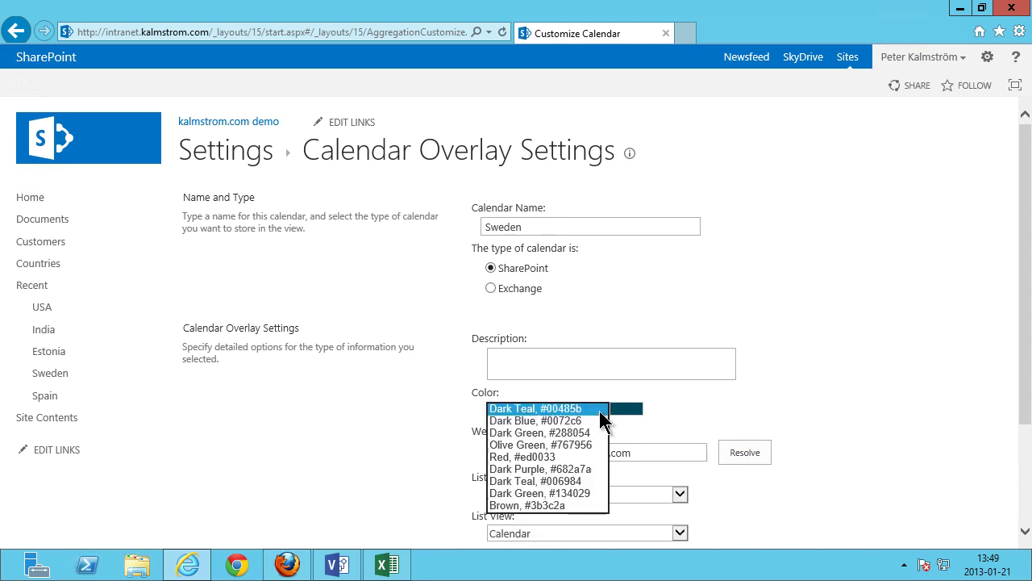
pyautogui.click(538, 421)
pyautogui.moveTo(1025, 419); pyautogui.dragTo(1021, 495)
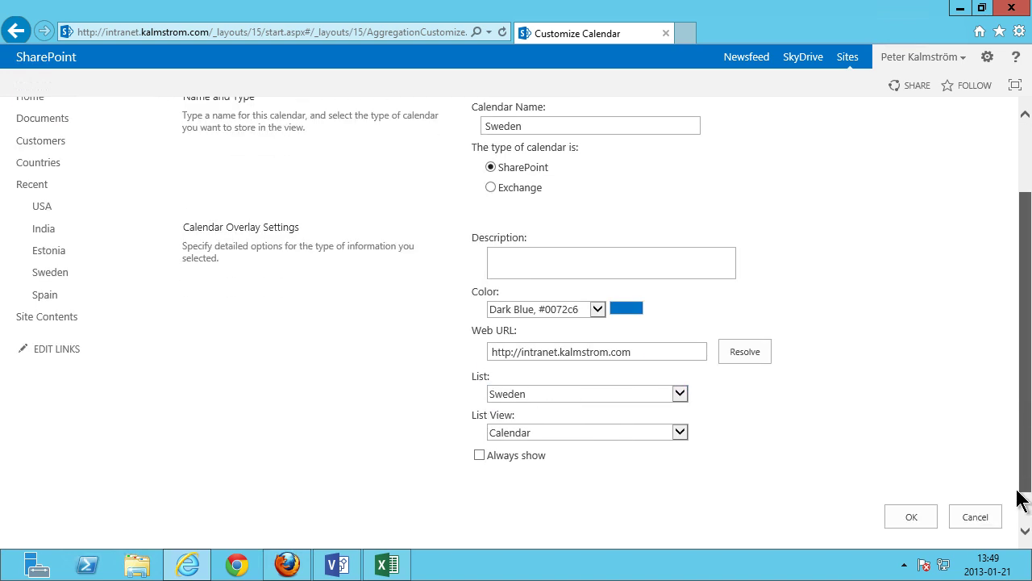
pyautogui.click(479, 437)
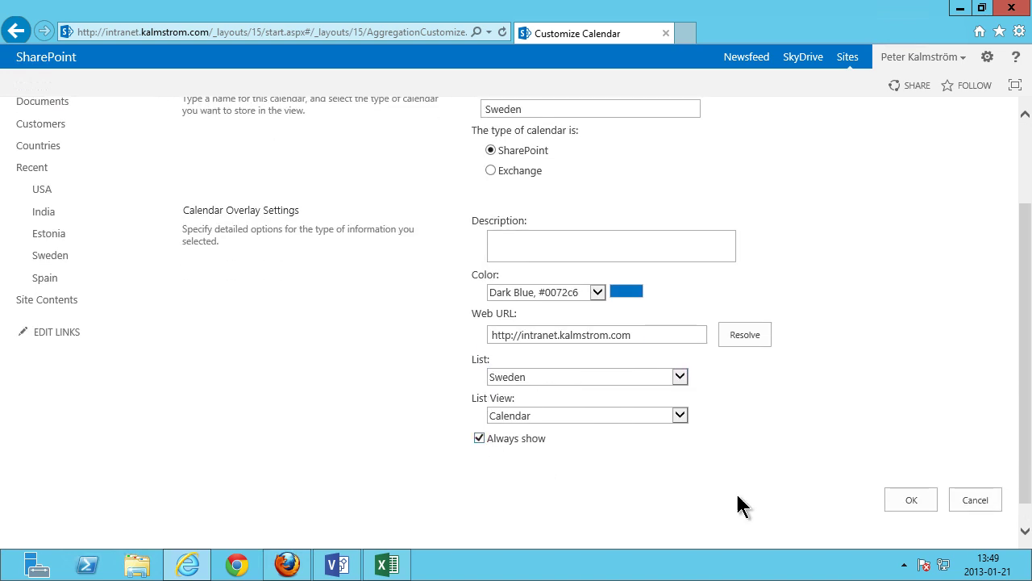
pyautogui.click(913, 500)
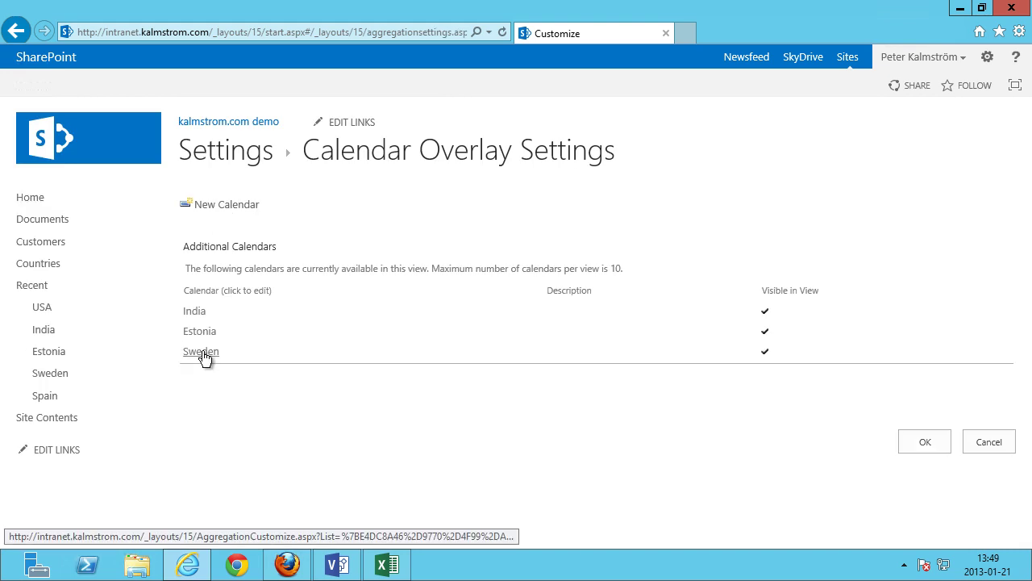
# Step: Add an overlay calendar named Spain in Dark Purple, #682a7a, from the Spain list's Calendar view, and save the USA overlay settings
pyautogui.click(223, 207)
pyautogui.write('Spa')
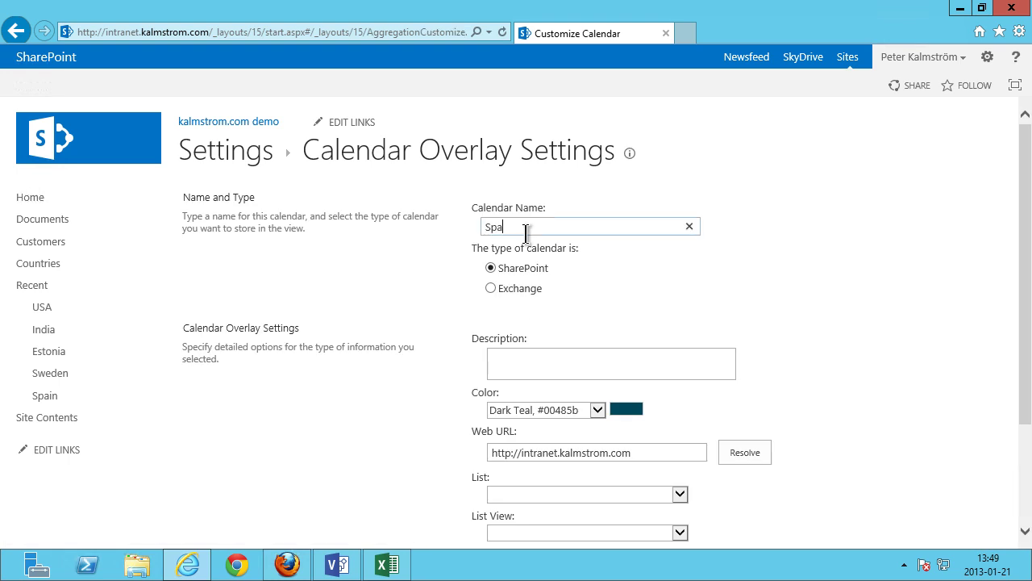
pyautogui.write('in')
pyautogui.click(754, 457)
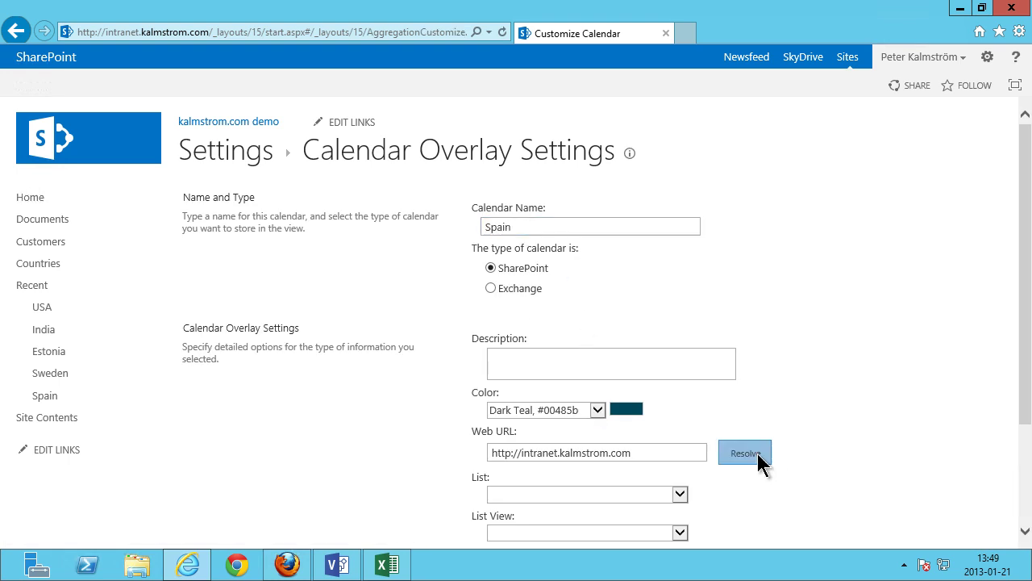
pyautogui.click(591, 409)
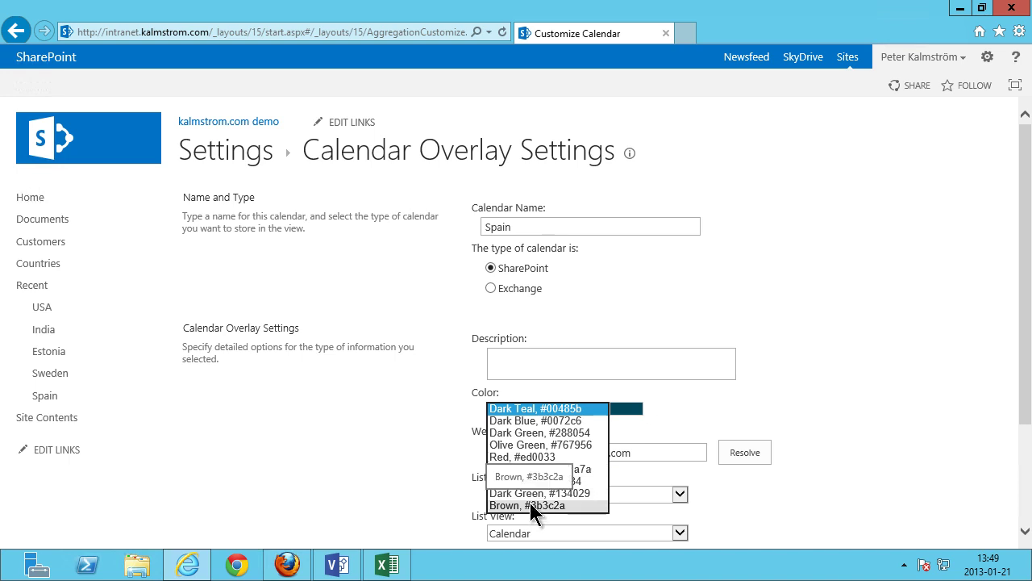
pyautogui.click(540, 471)
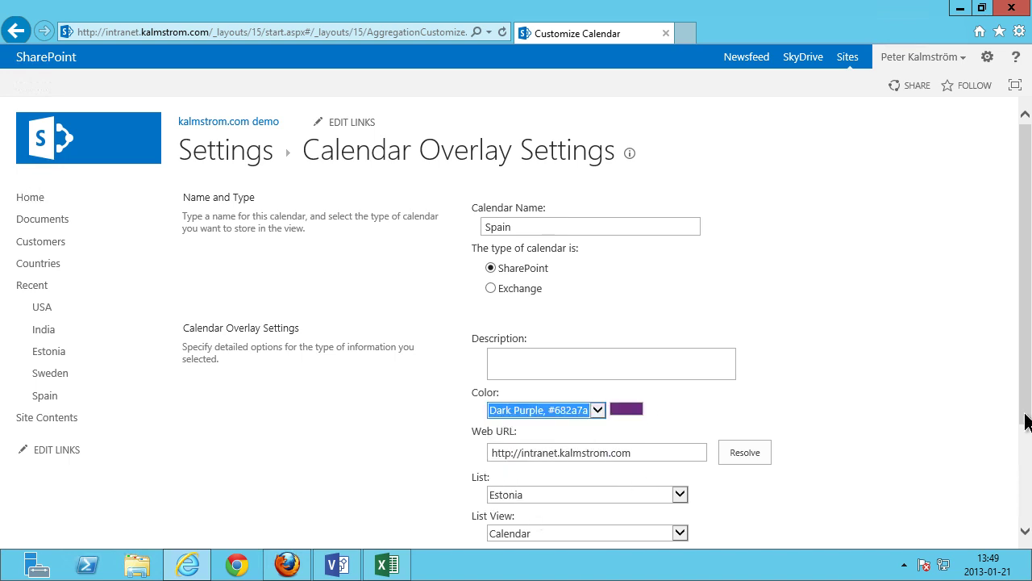
pyautogui.moveTo(1025, 421); pyautogui.dragTo(1025, 488)
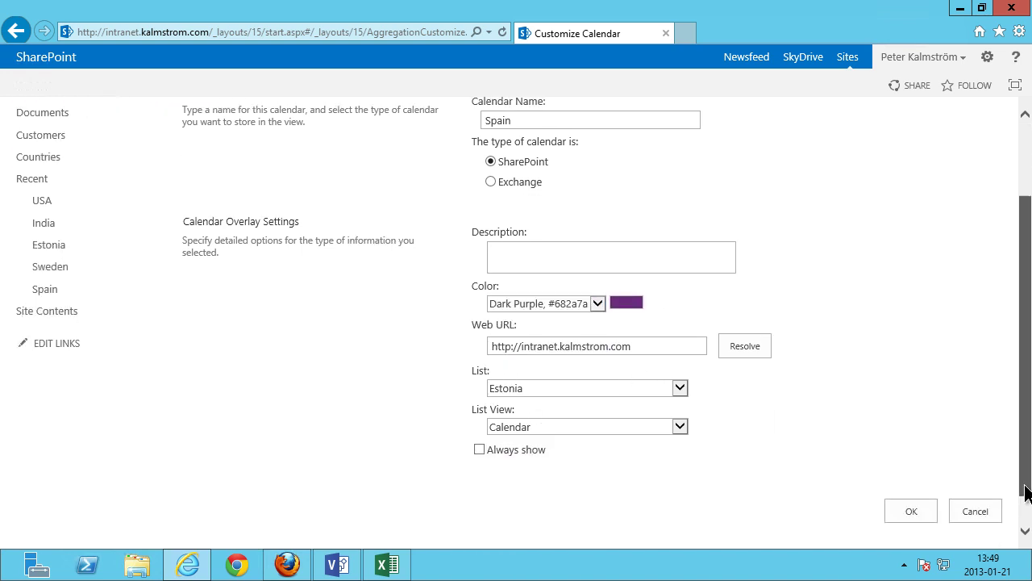
pyautogui.click(663, 386)
pyautogui.click(547, 409)
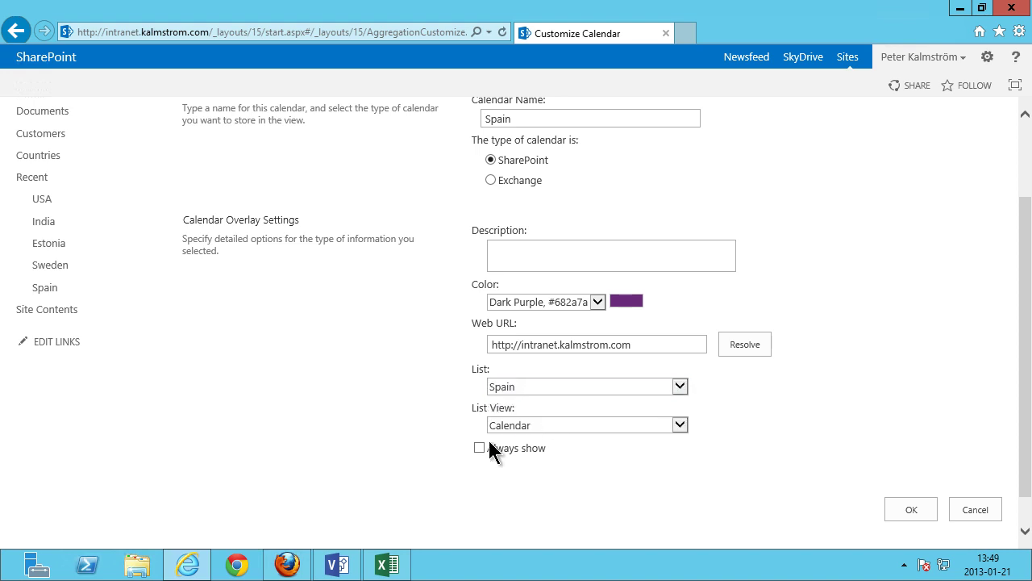
pyautogui.click(901, 509)
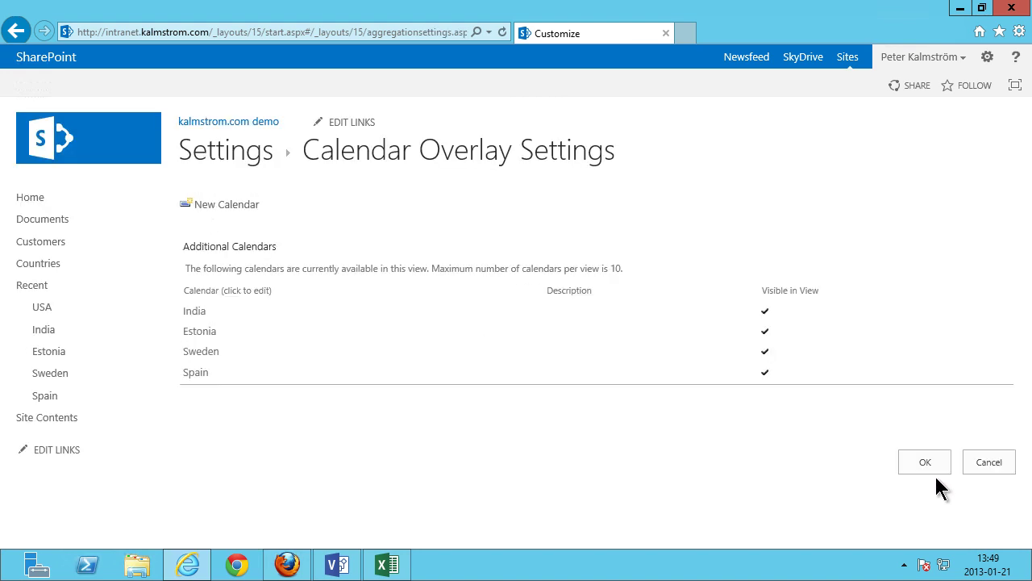
pyautogui.click(926, 463)
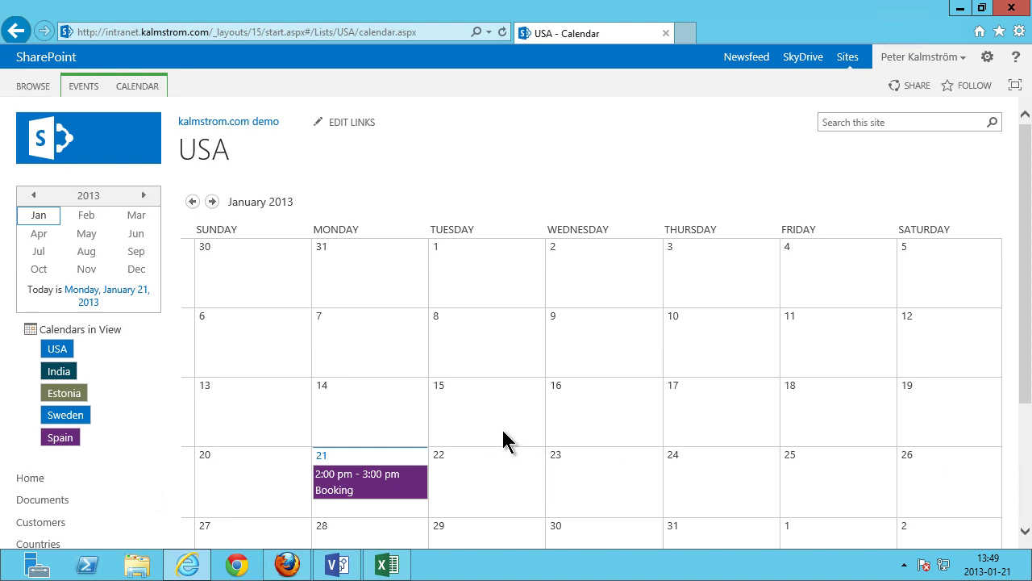
# Step: Look over the overlaid bookings in the USA calendar for January and February 2013
pyautogui.moveTo(1023, 338); pyautogui.dragTo(1027, 377)
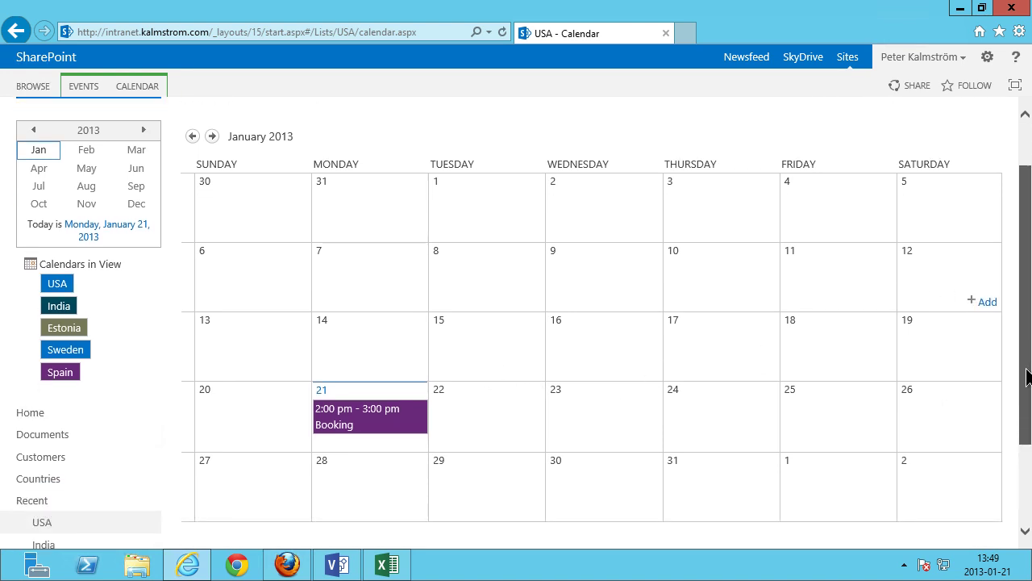
pyautogui.scroll(1, 1027, 378)
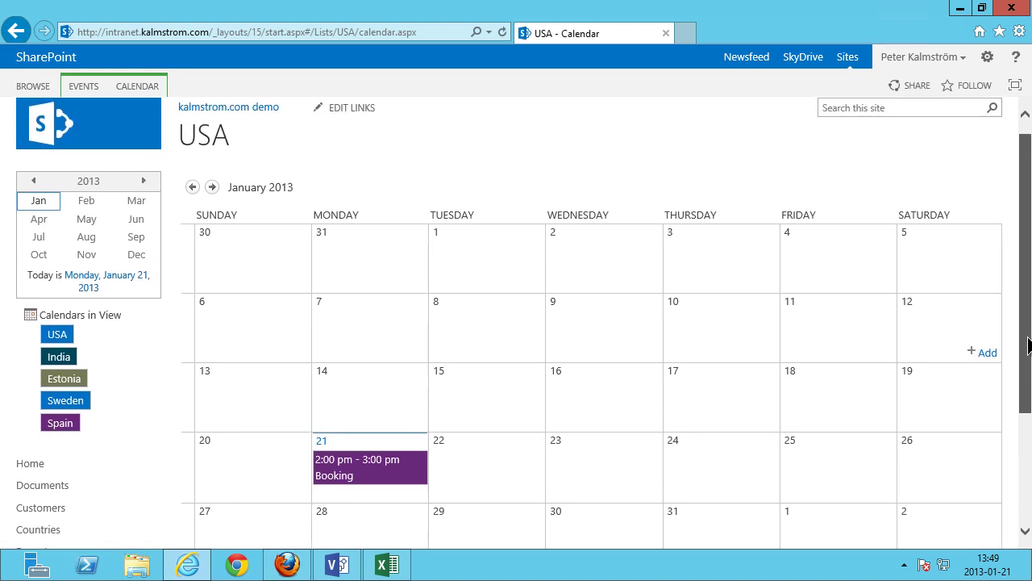
pyautogui.click(369, 339)
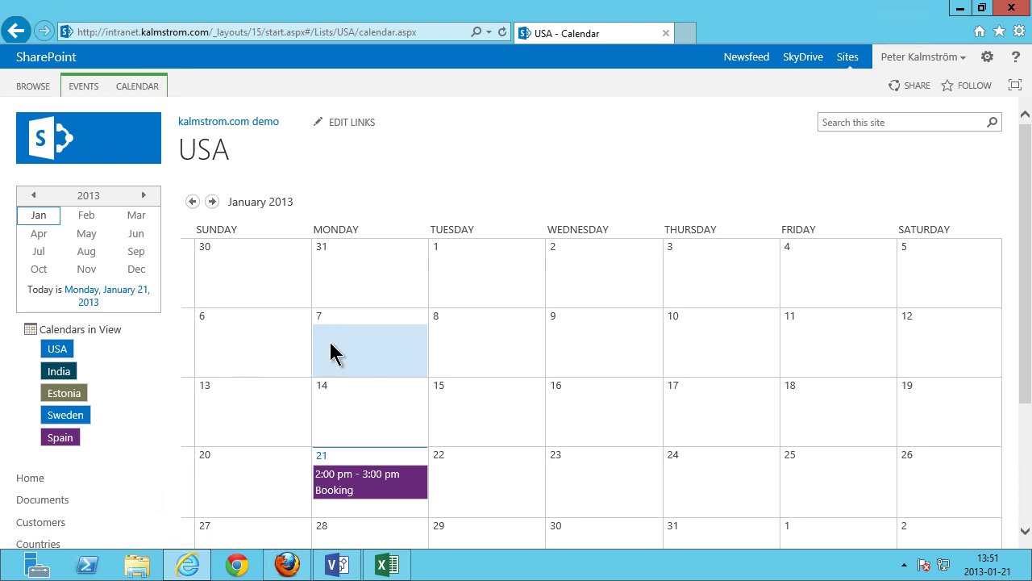
pyautogui.moveTo(355, 352)
pyautogui.click(211, 202)
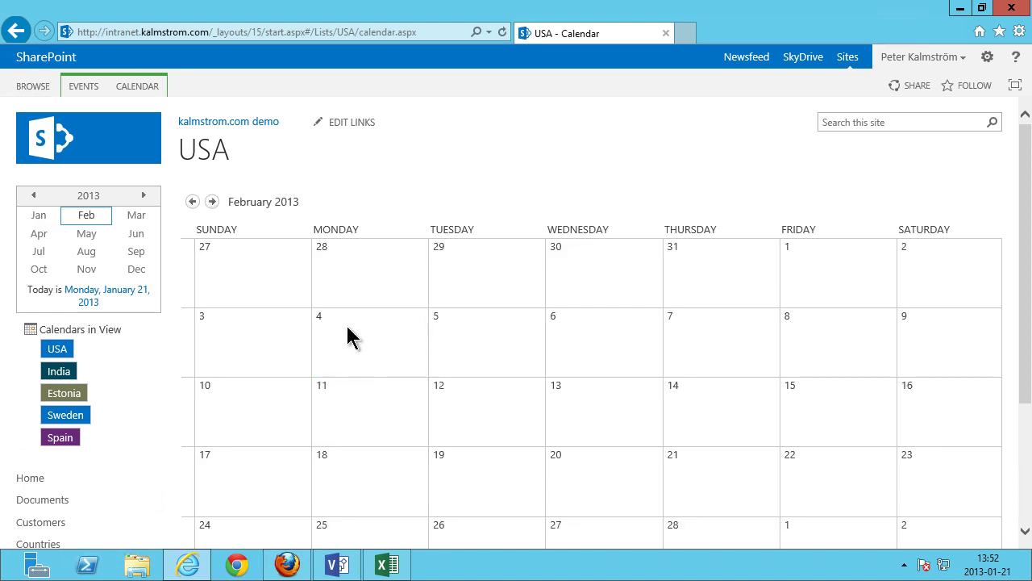
pyautogui.click(337, 336)
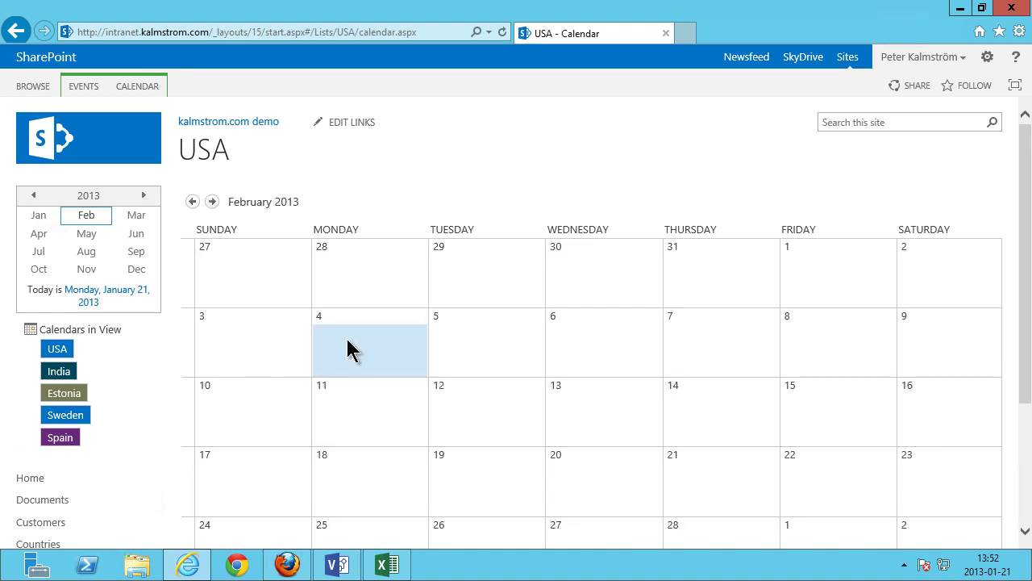
# Step: Add an event titled Booking in Estonia to the Estonia calendar on February 4, 2013, from 2 PM to 3 PM, and save it
pyautogui.click(65, 393)
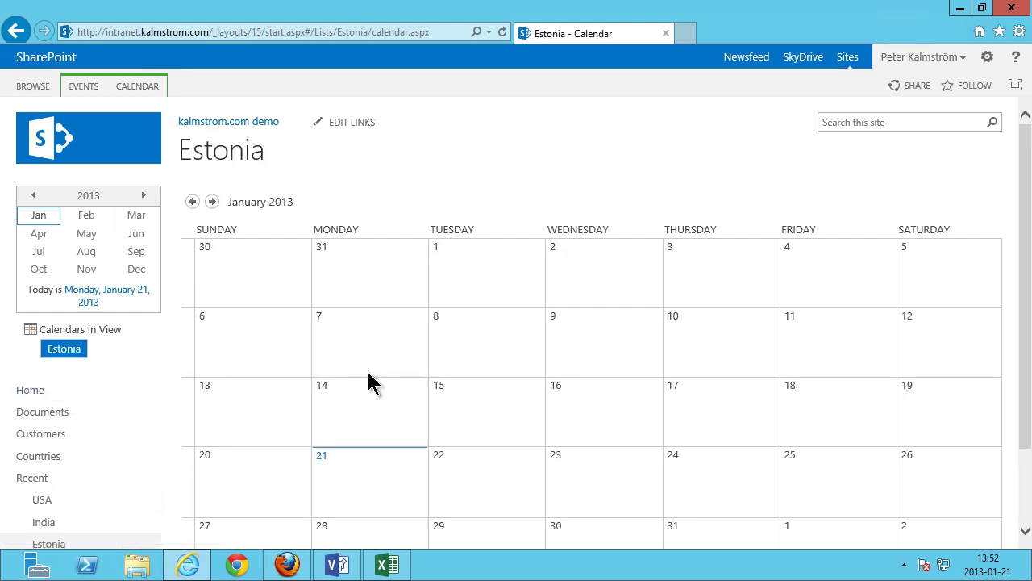
pyautogui.click(211, 201)
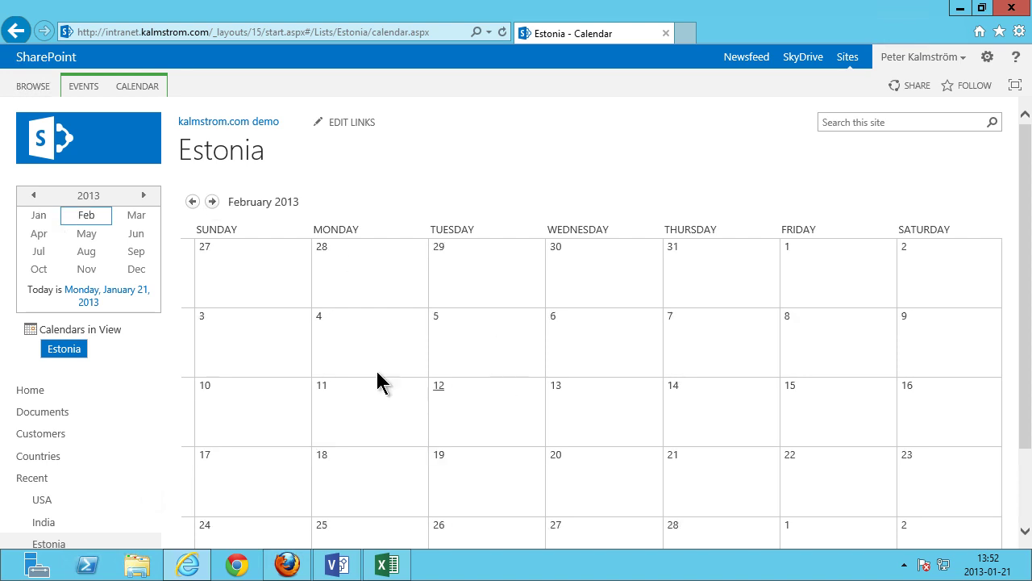
pyautogui.doubleClick(360, 332)
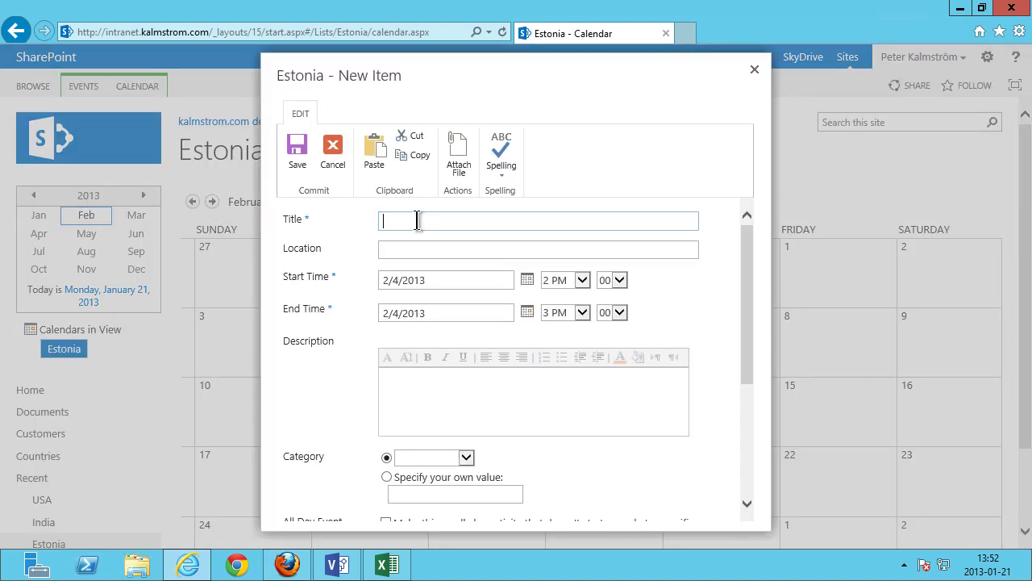
pyautogui.write('Booking in')
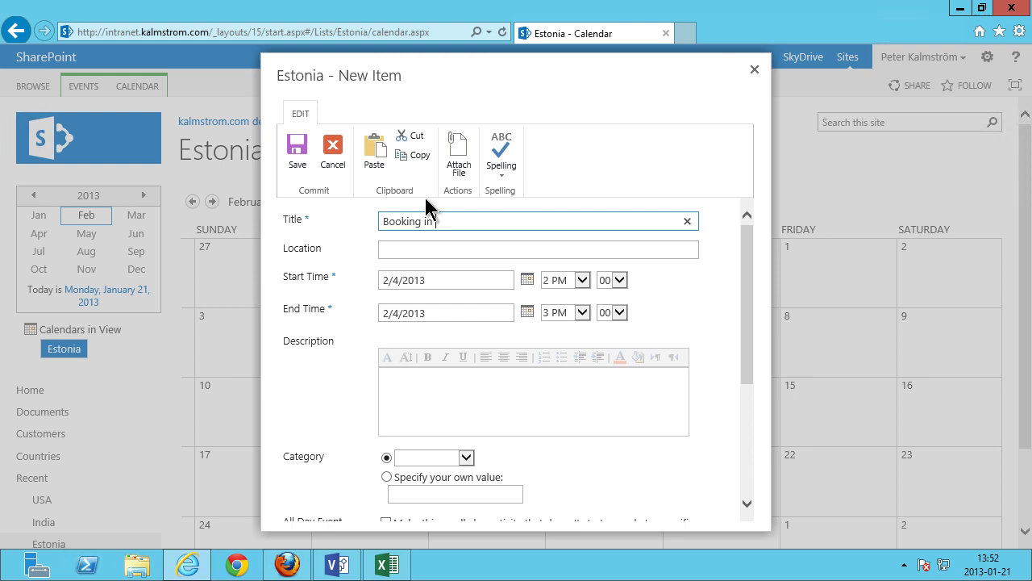
pyautogui.write(' Estonia')
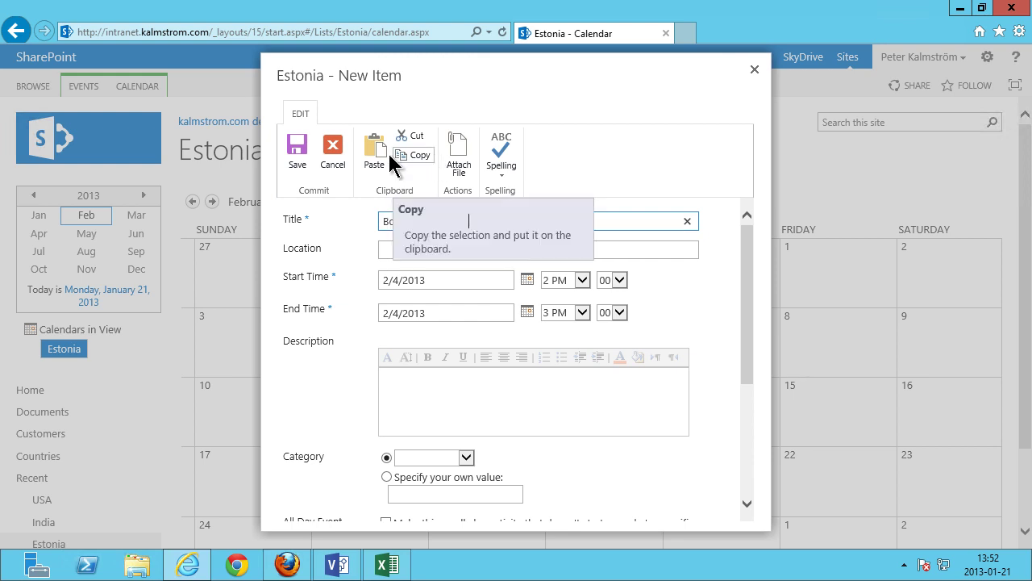
pyautogui.click(296, 144)
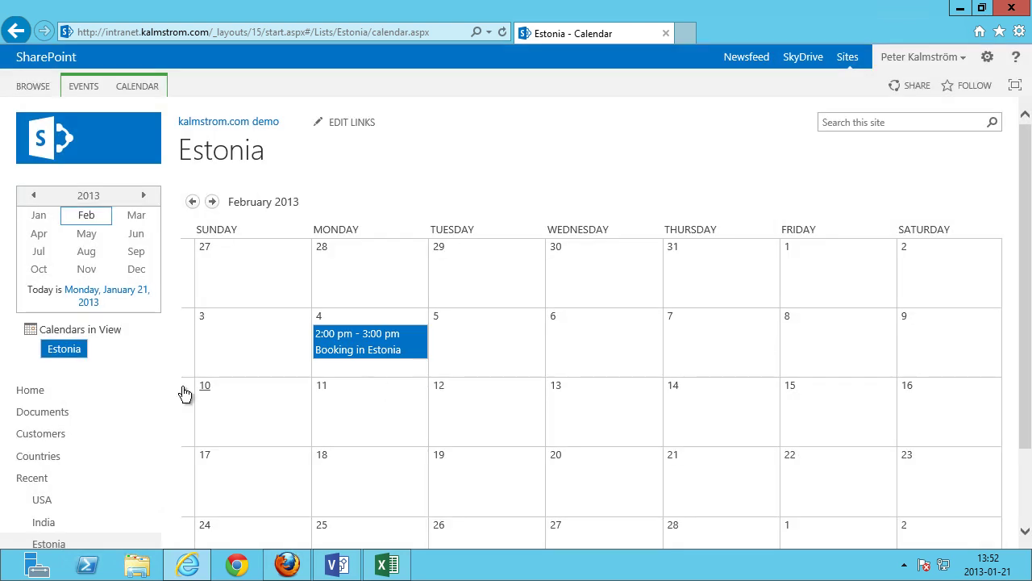
# Step: Check February 2013 in the USA calendar for the overlaid Estonia booking
pyautogui.scroll(-2, 1021, 430)
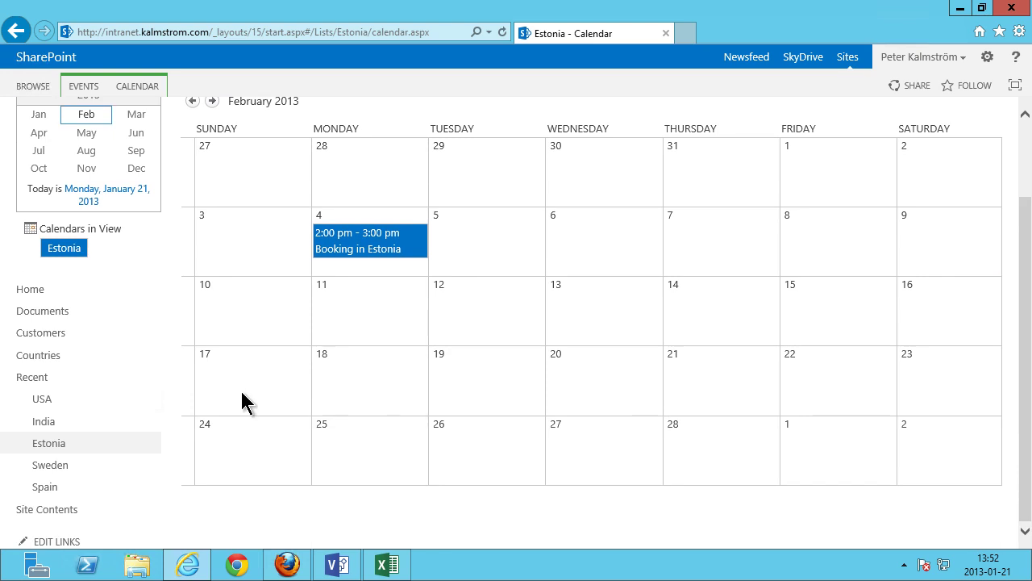
pyautogui.click(40, 399)
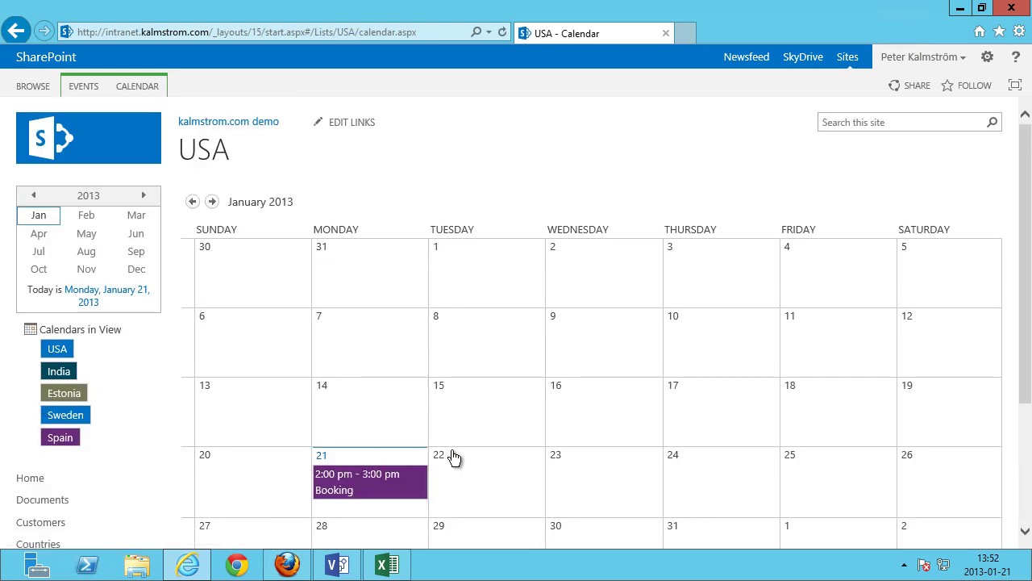
pyautogui.click(213, 201)
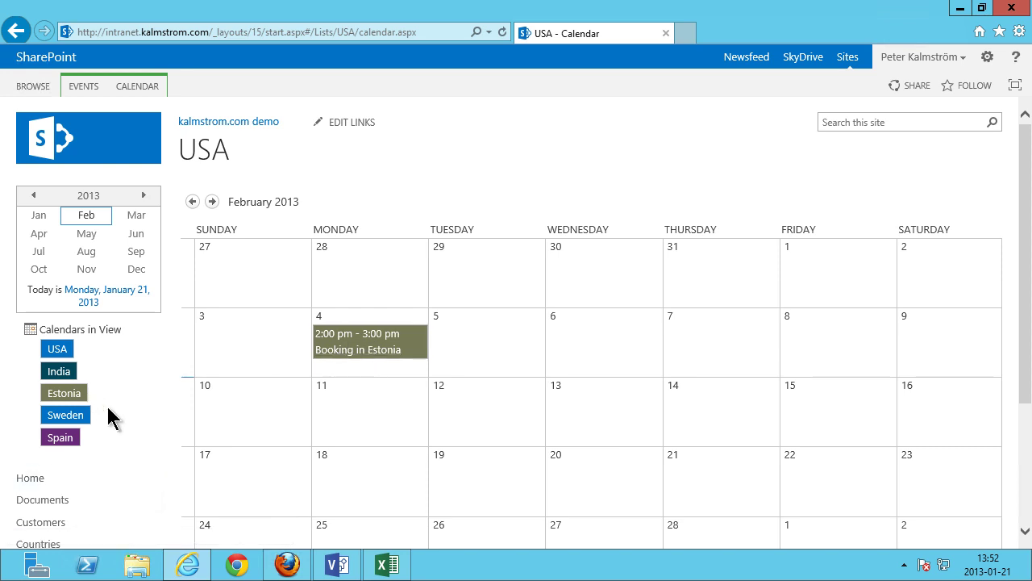
pyautogui.scroll(-1, 132, 407)
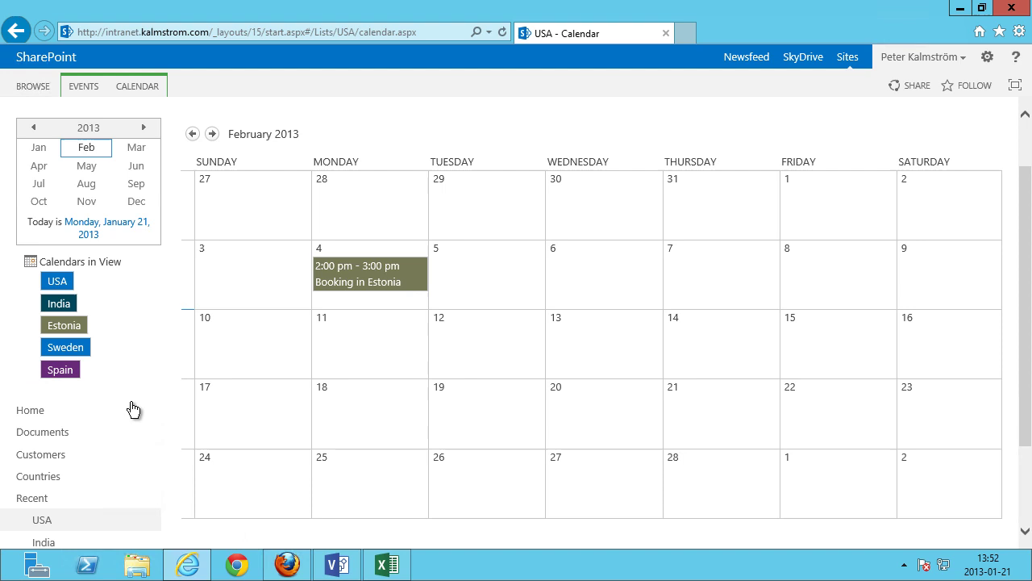
pyautogui.scroll(1, 132, 409)
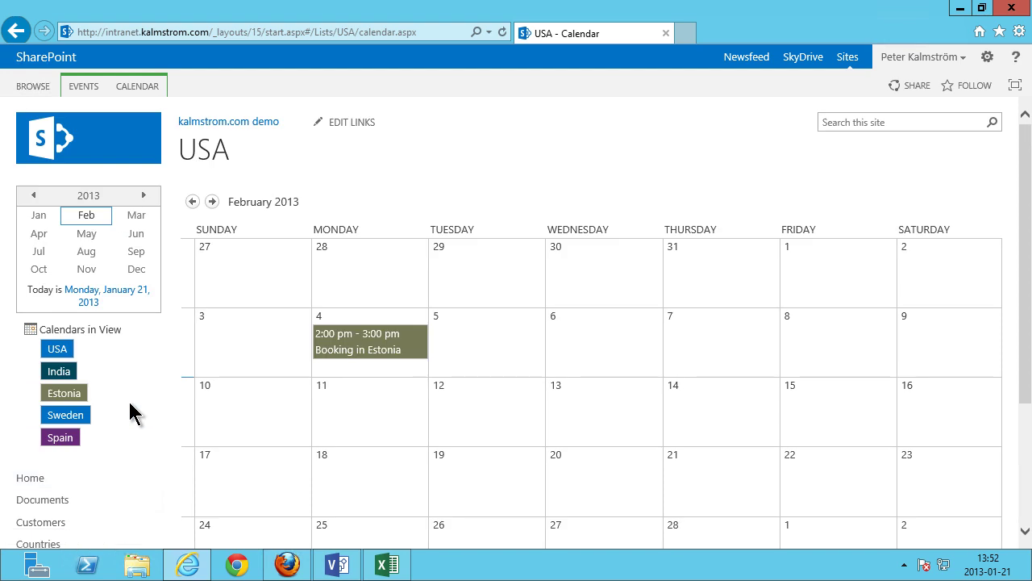
pyautogui.doubleClick(487, 342)
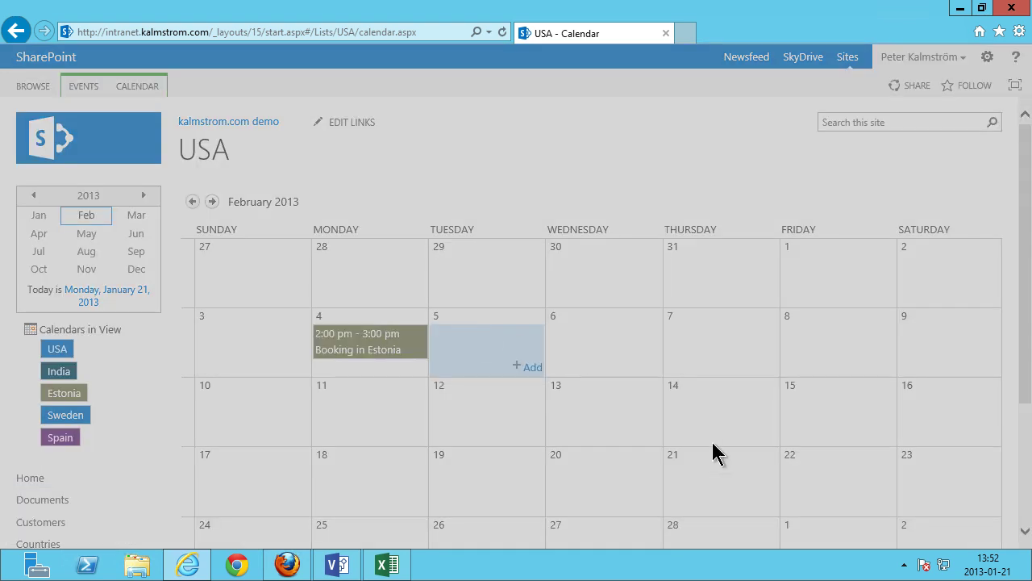
pyautogui.moveTo(745, 392); pyautogui.dragTo(742, 240)
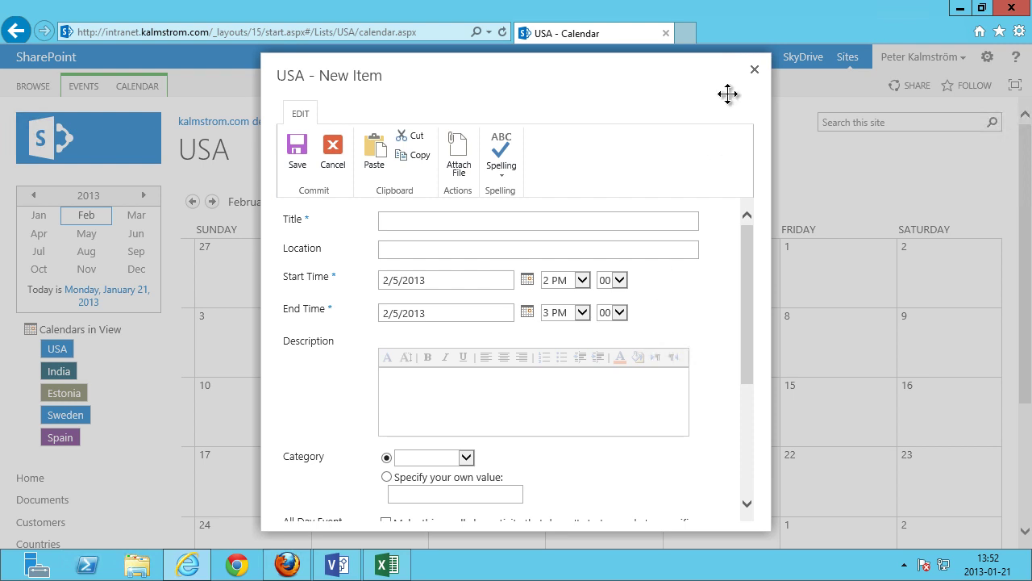
pyautogui.click(756, 71)
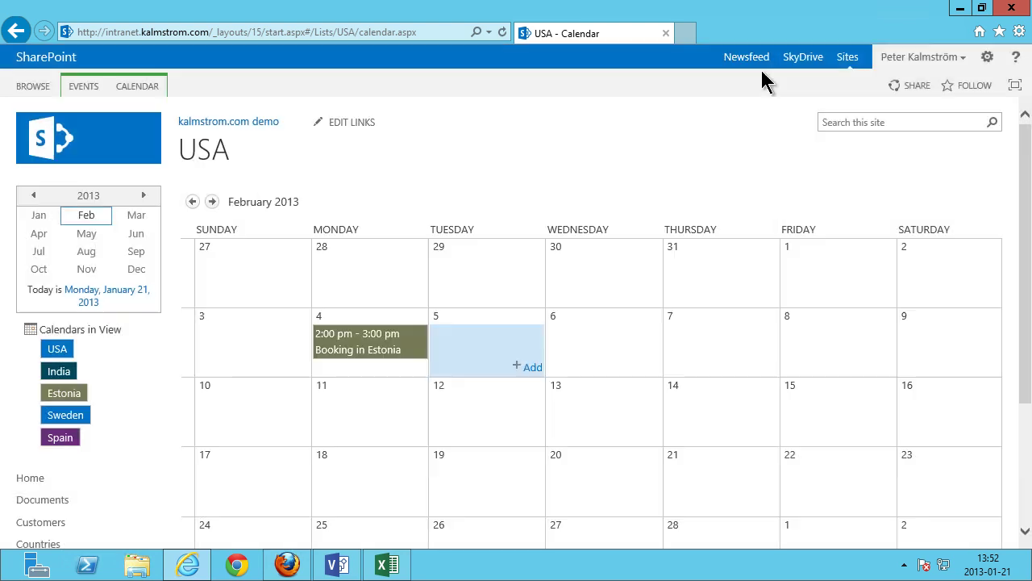
# Step: Open the India calendar, connect it to Outlook, and approve the connection
pyautogui.click(60, 371)
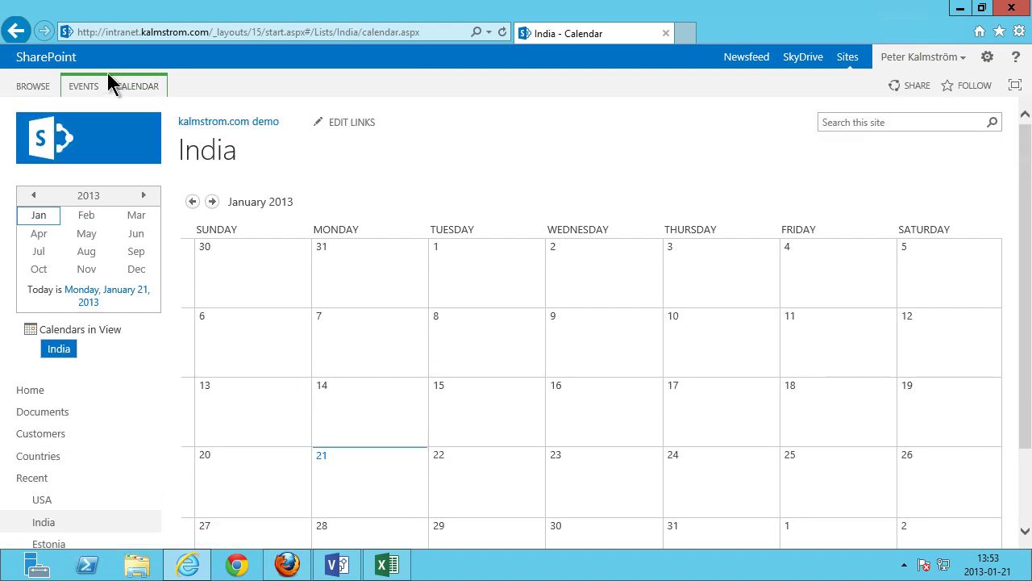
pyautogui.click(152, 85)
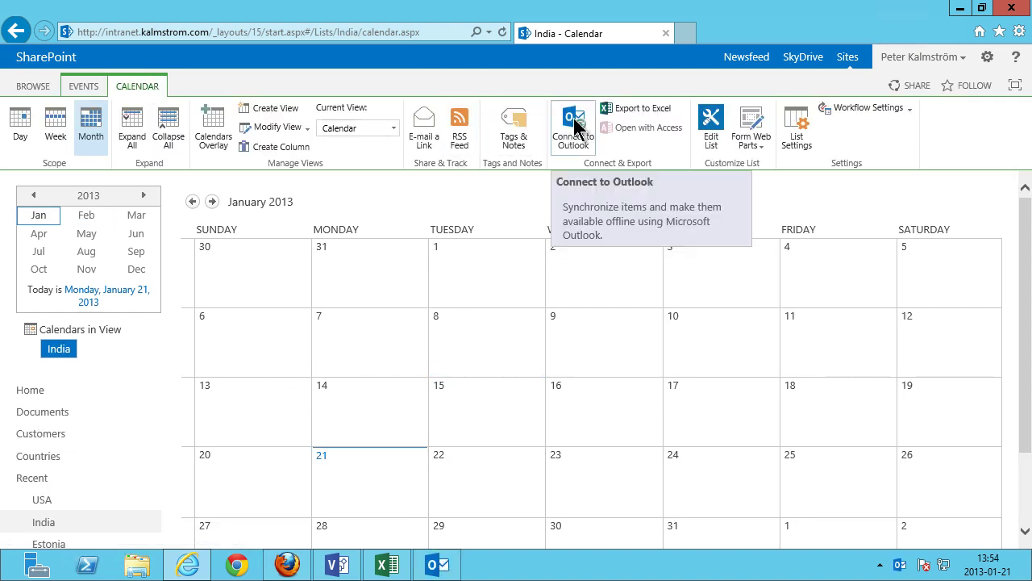
pyautogui.click(575, 127)
pyautogui.click(568, 323)
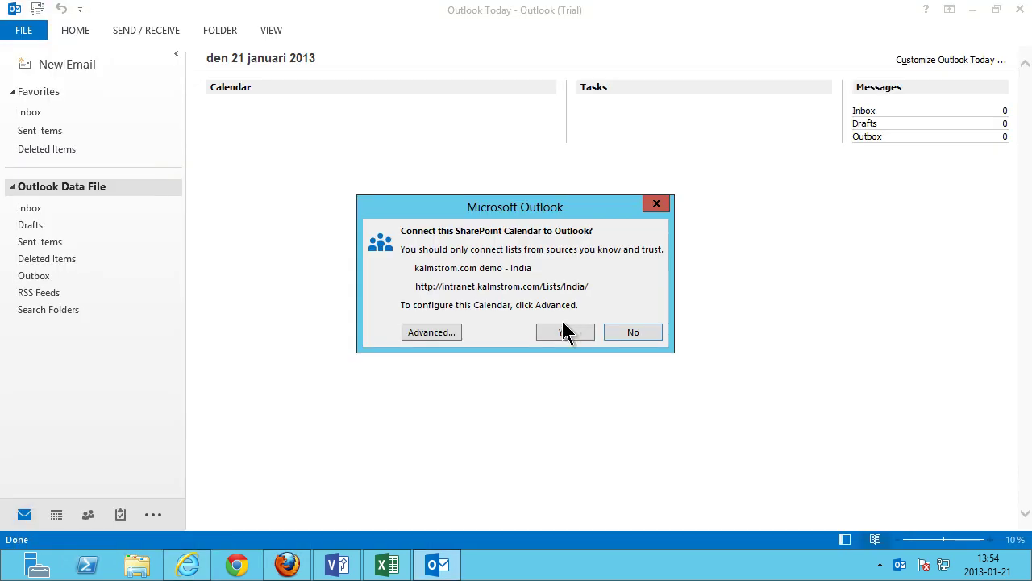
pyautogui.click(563, 326)
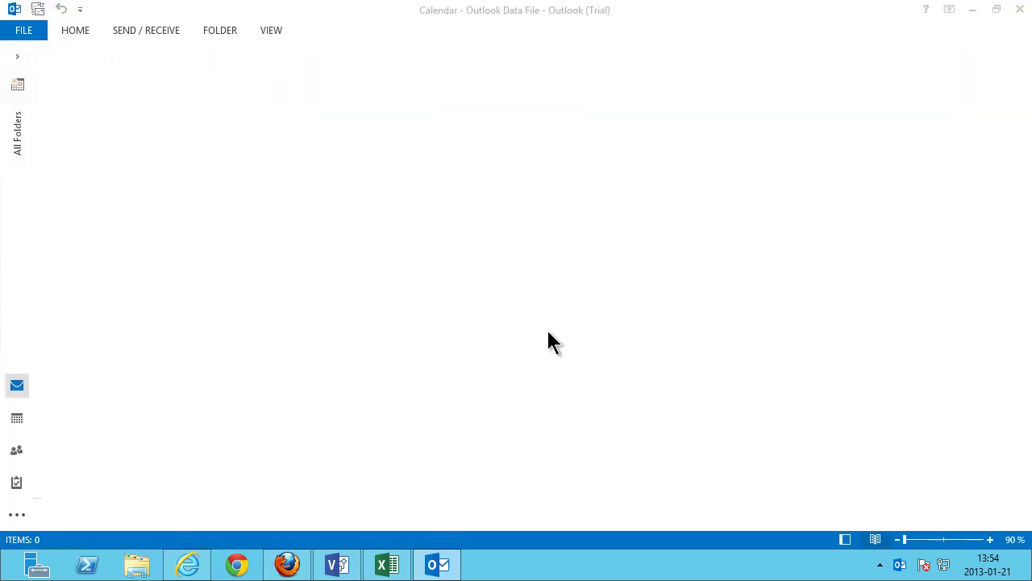
# Step: Enter the account password for the SharePoint site, have the credentials remembered, and sign in
pyautogui.click(436, 226)
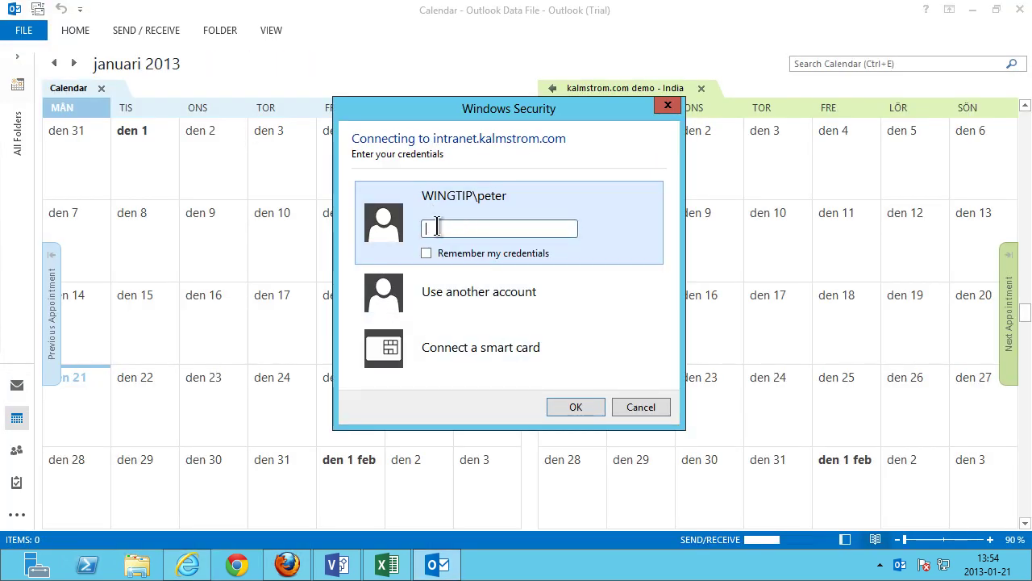
pyautogui.click(437, 228)
pyautogui.write('pas')
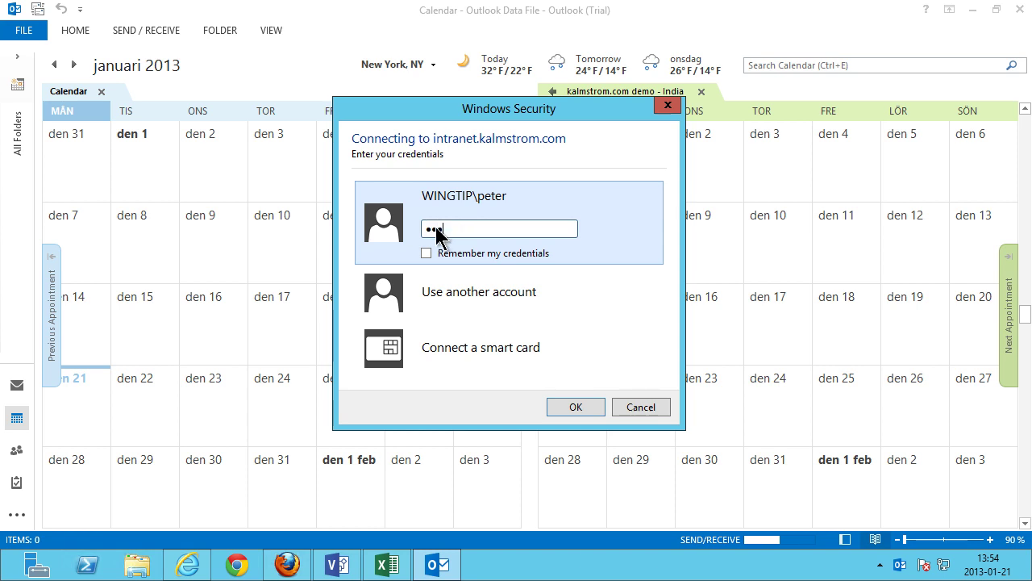
pyautogui.write('sword')
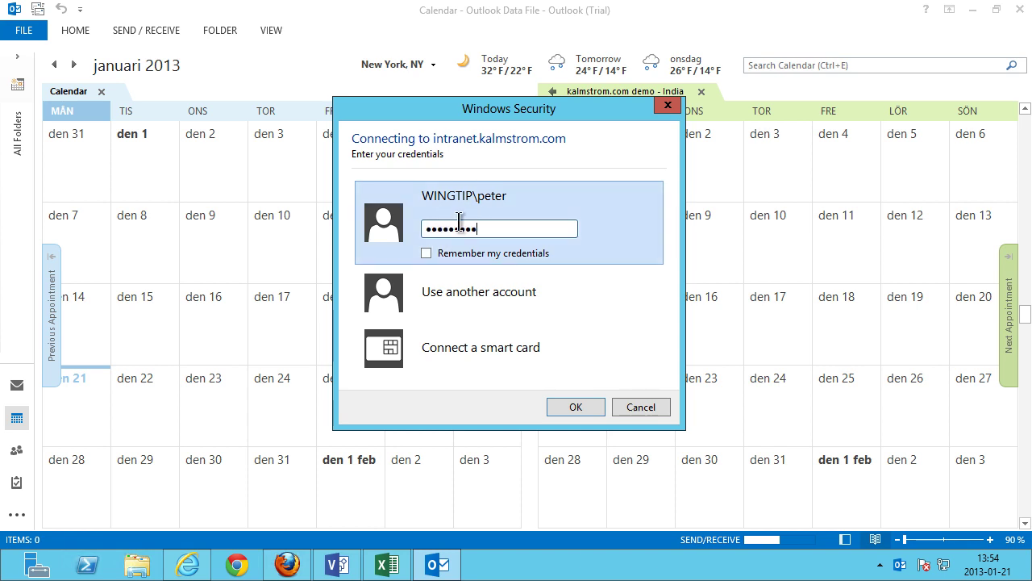
pyautogui.click(429, 251)
pyautogui.click(573, 407)
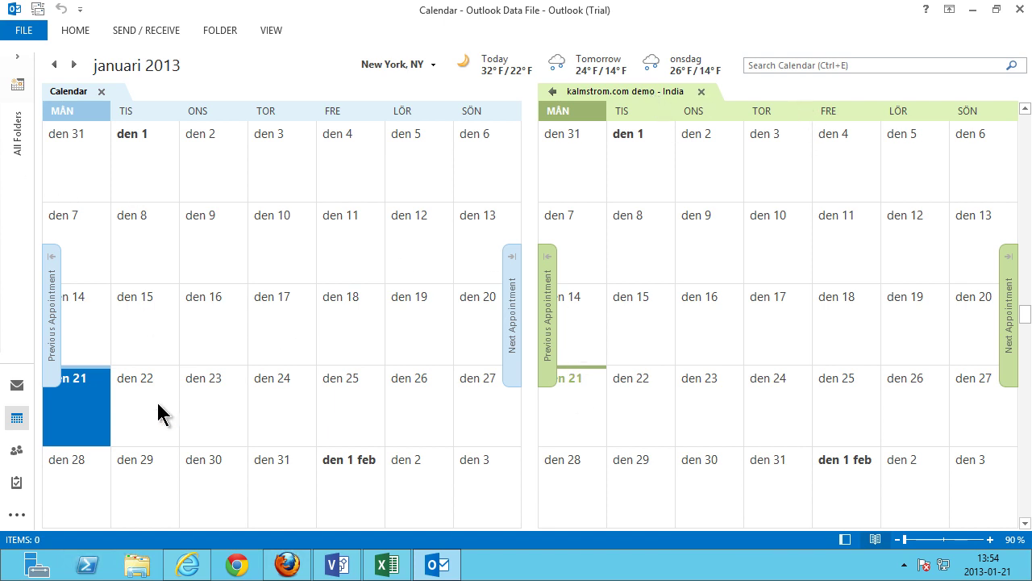
# Step: Show only the India calendar, add an all-day Kick-off event for January 14–18, 2013, and copy it to January 21–25
pyautogui.click(102, 91)
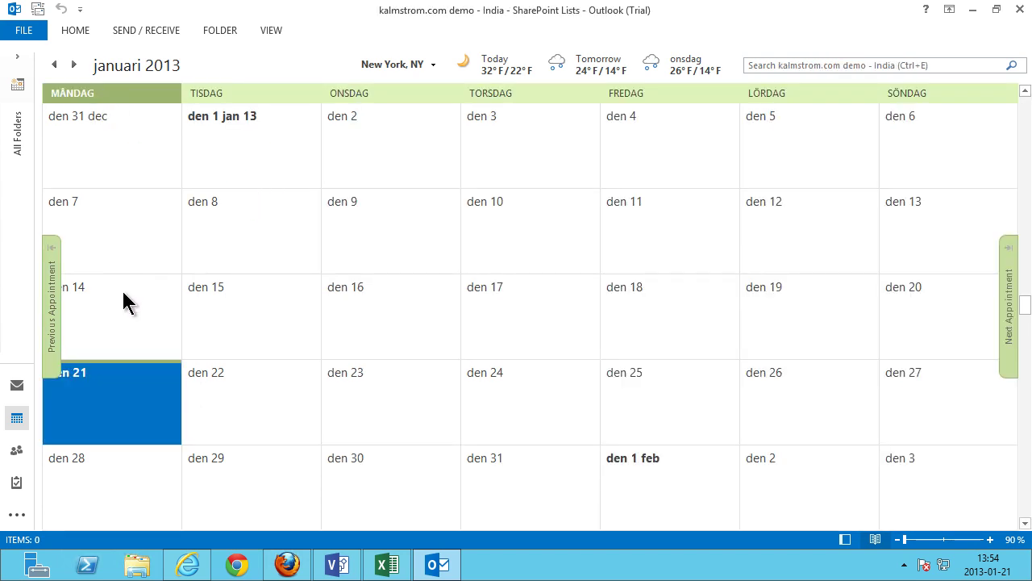
pyautogui.moveTo(134, 308); pyautogui.dragTo(695, 298)
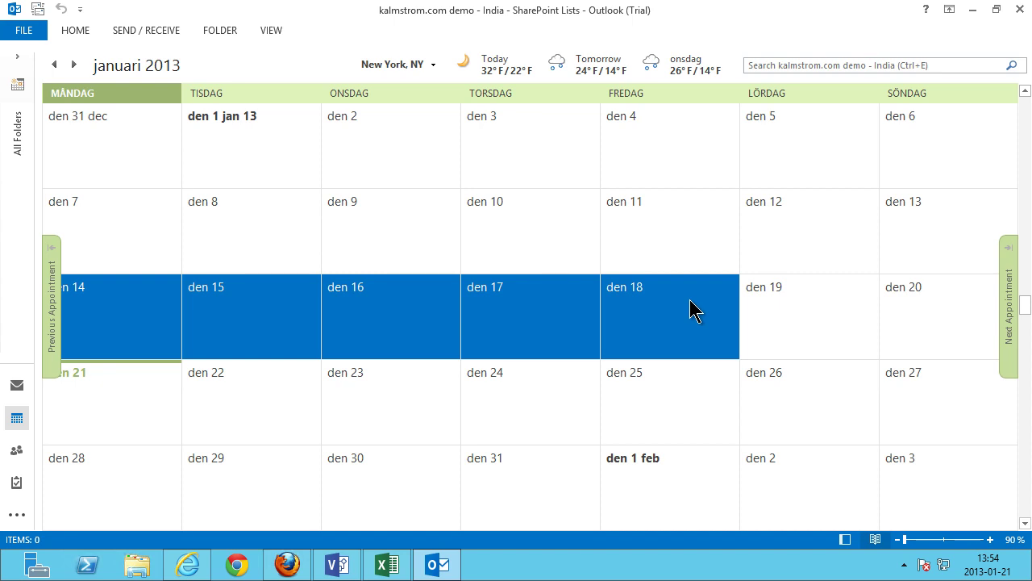
pyautogui.write('Kick')
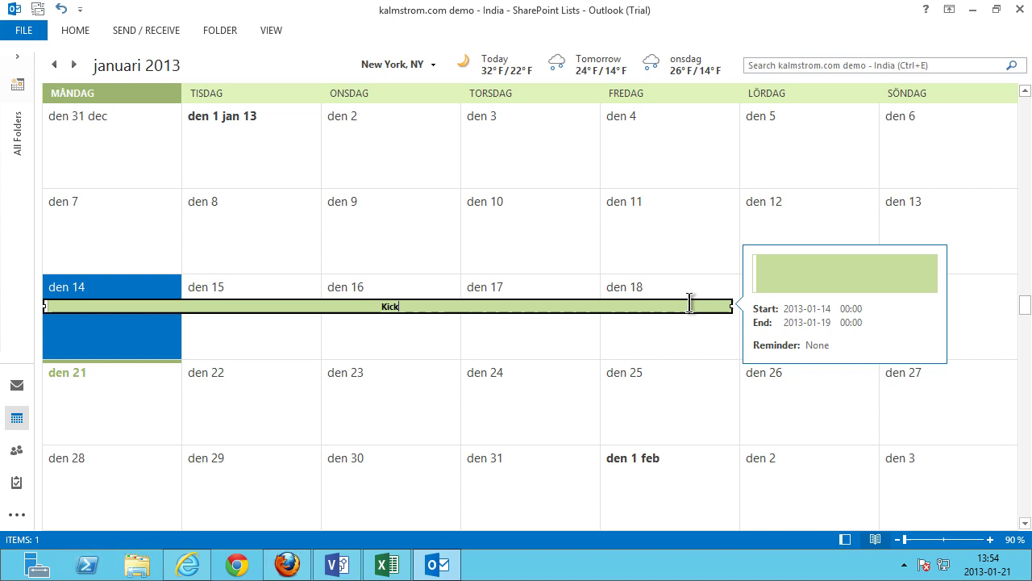
pyautogui.write('-off')
pyautogui.press('Return')
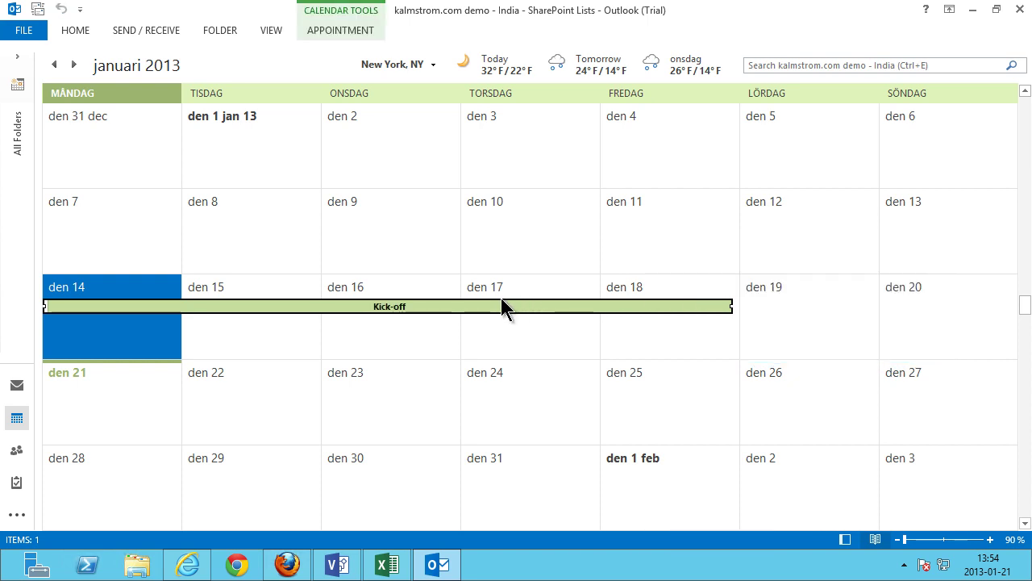
pyautogui.moveTo(500, 301); pyautogui.dragTo(535, 426)
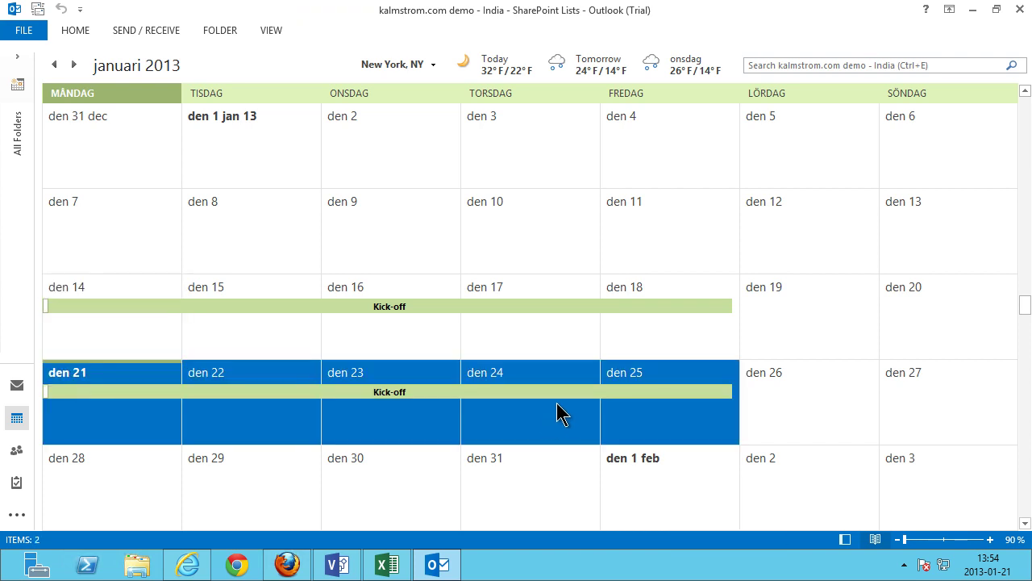
# Step: Switch back to Internet Explorer, refresh the India calendar, and check the Kick-off events in the USA calendar
pyautogui.click(190, 564)
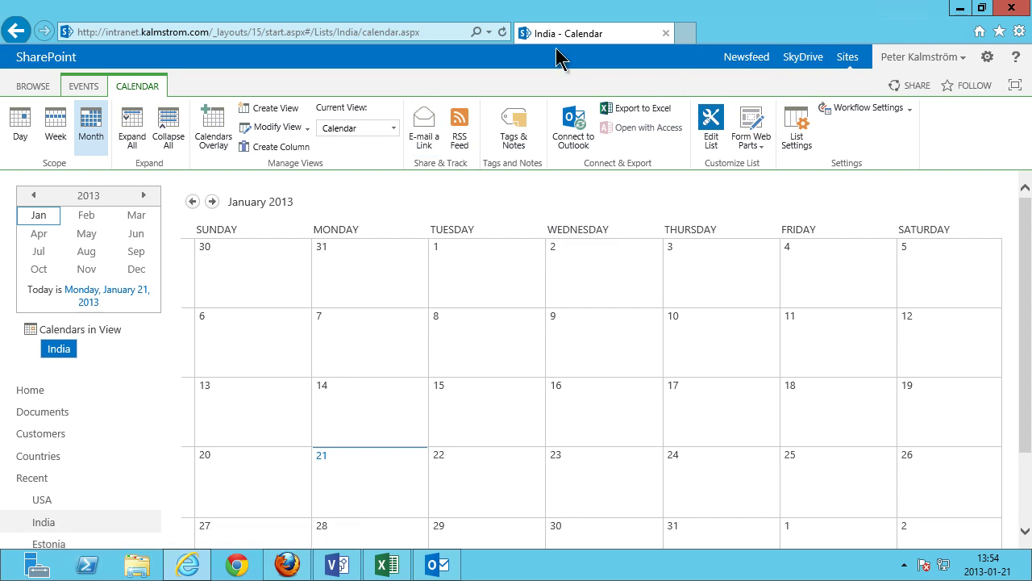
pyautogui.click(503, 32)
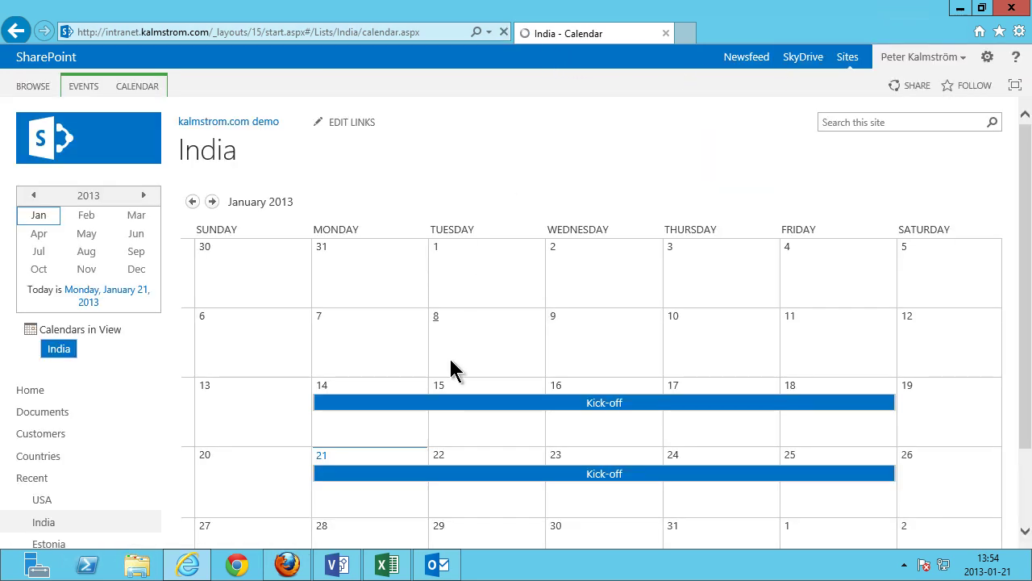
pyautogui.click(47, 504)
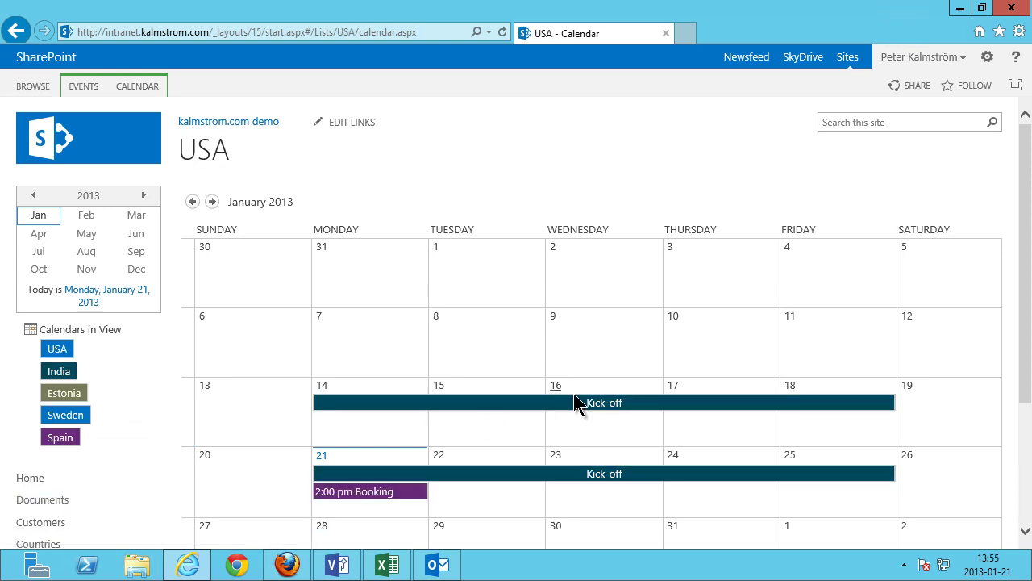
# Step: Open the Estonia calendar, reload its page, connect it to Outlook and approve the connection, selecting January 16 in the connected calendar
pyautogui.click(64, 395)
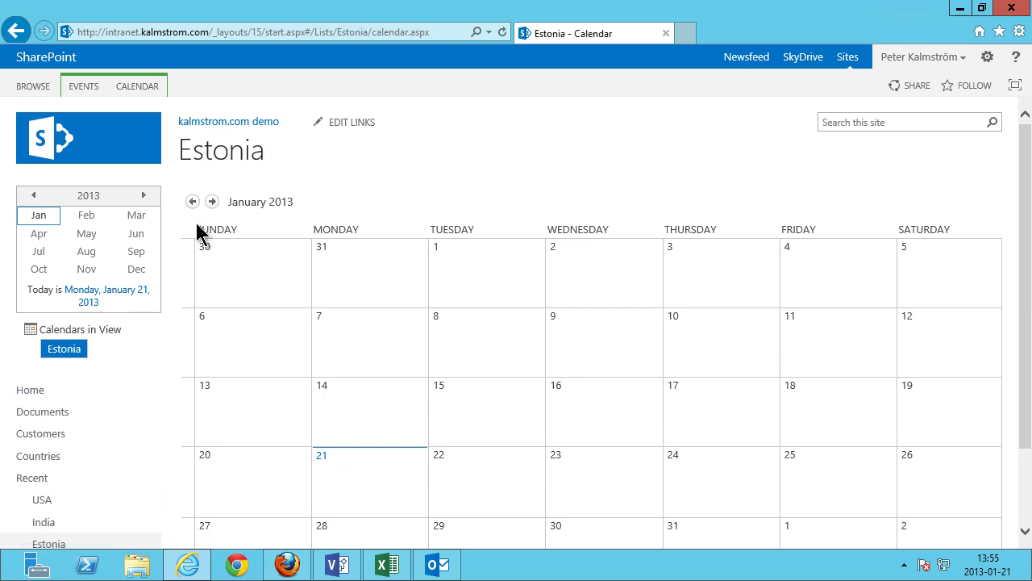
pyautogui.click(137, 87)
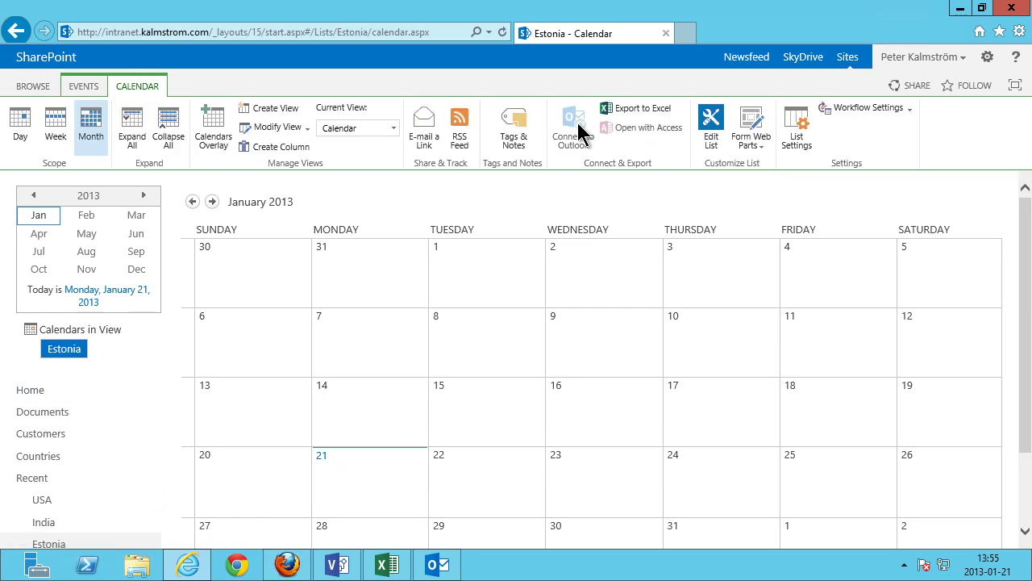
pyautogui.click(502, 33)
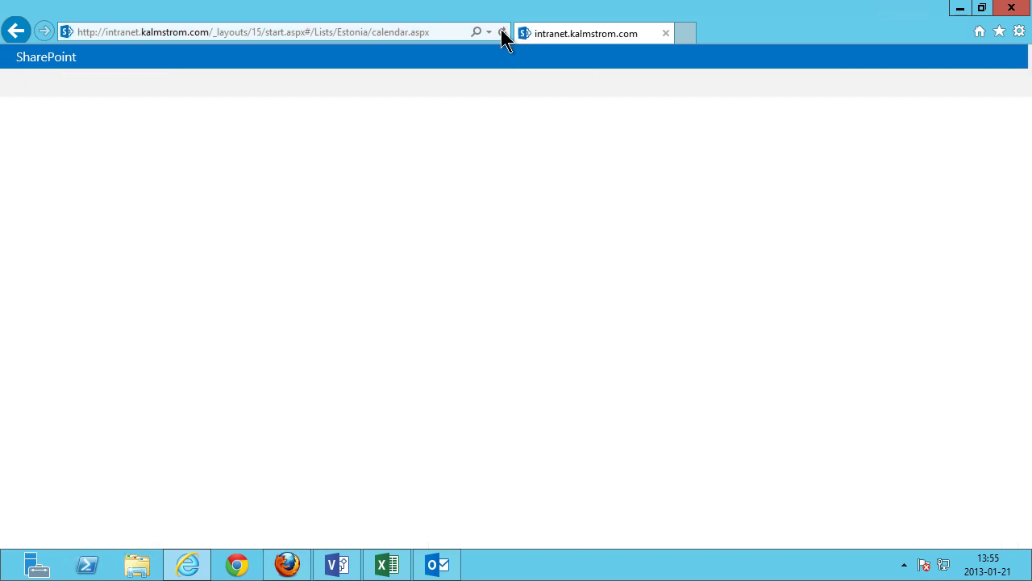
pyautogui.click(141, 87)
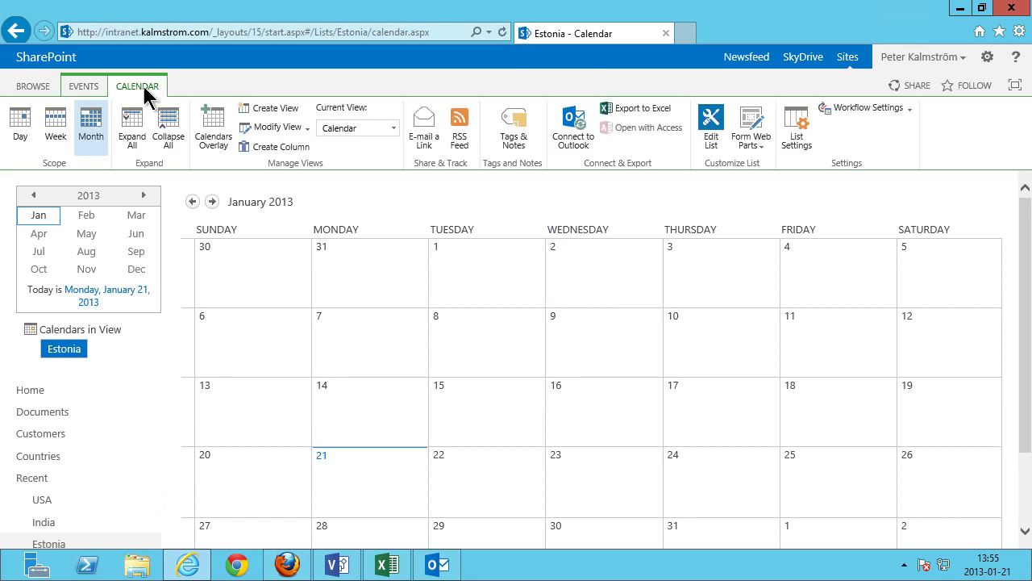
pyautogui.click(573, 121)
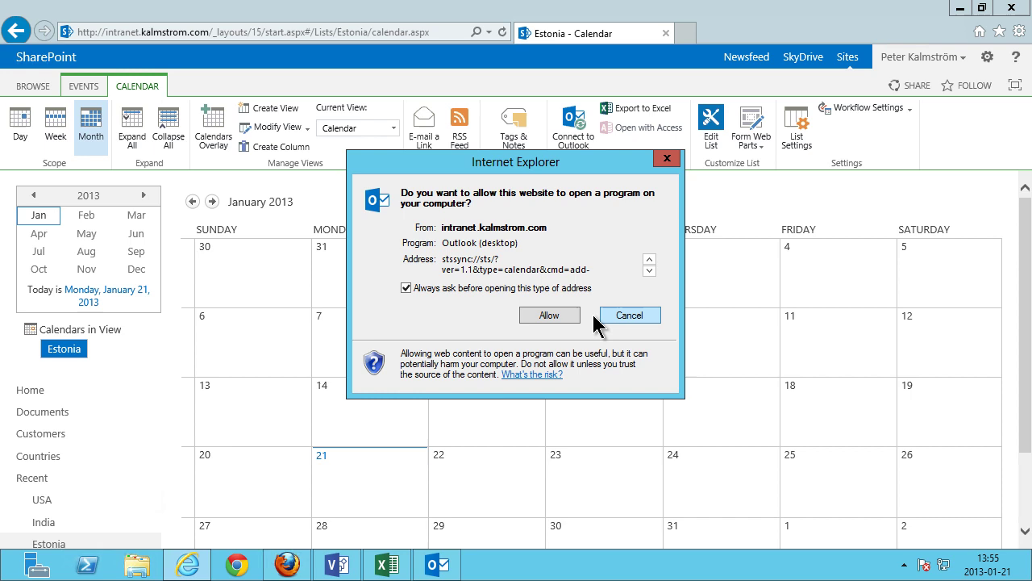
pyautogui.click(549, 316)
pyautogui.click(570, 329)
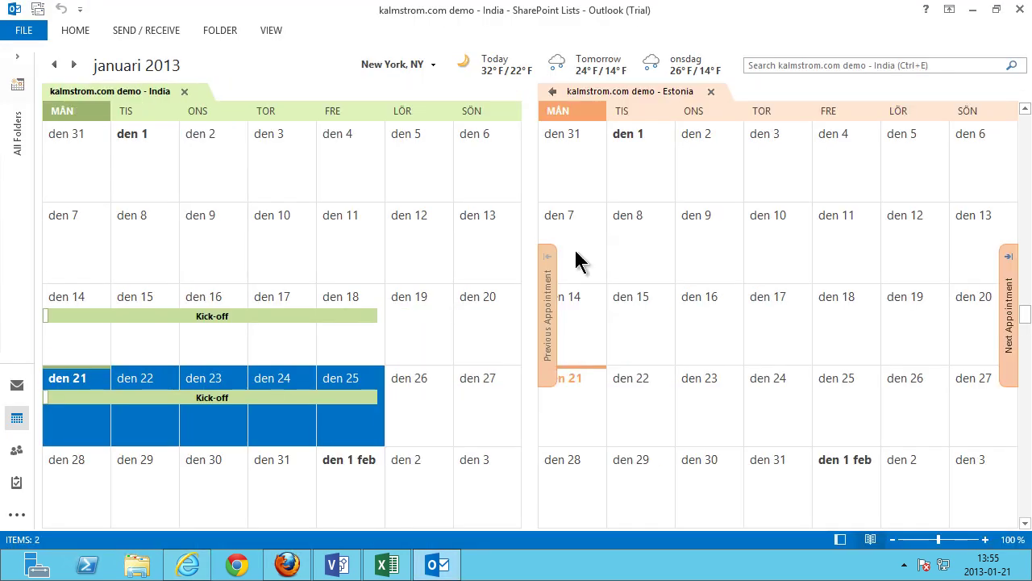
pyautogui.click(691, 325)
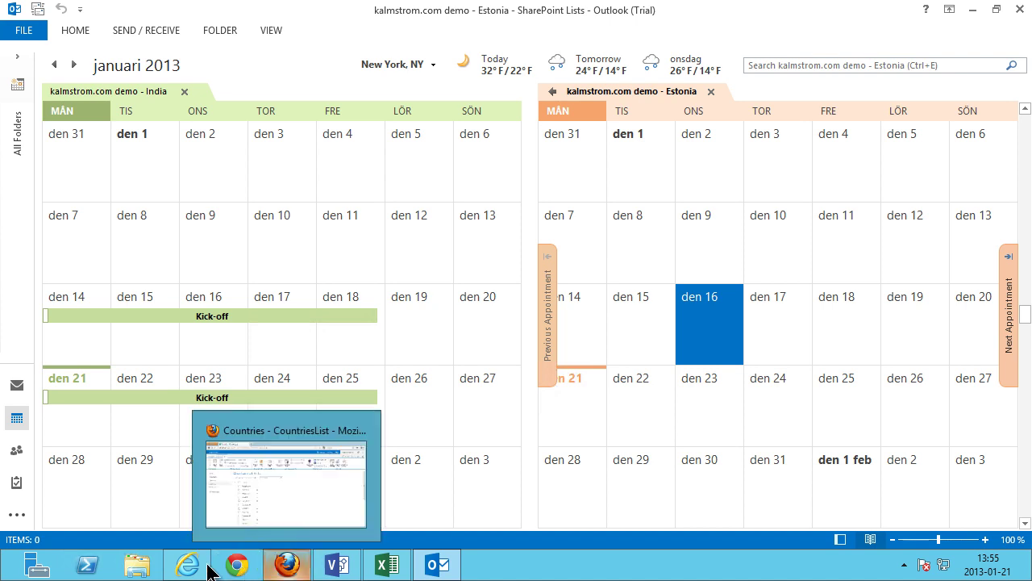
# Step: Switch back to Internet Explorer, open the USA calendar's general settings, and save it to display on the Quick Launch
pyautogui.click(109, 431)
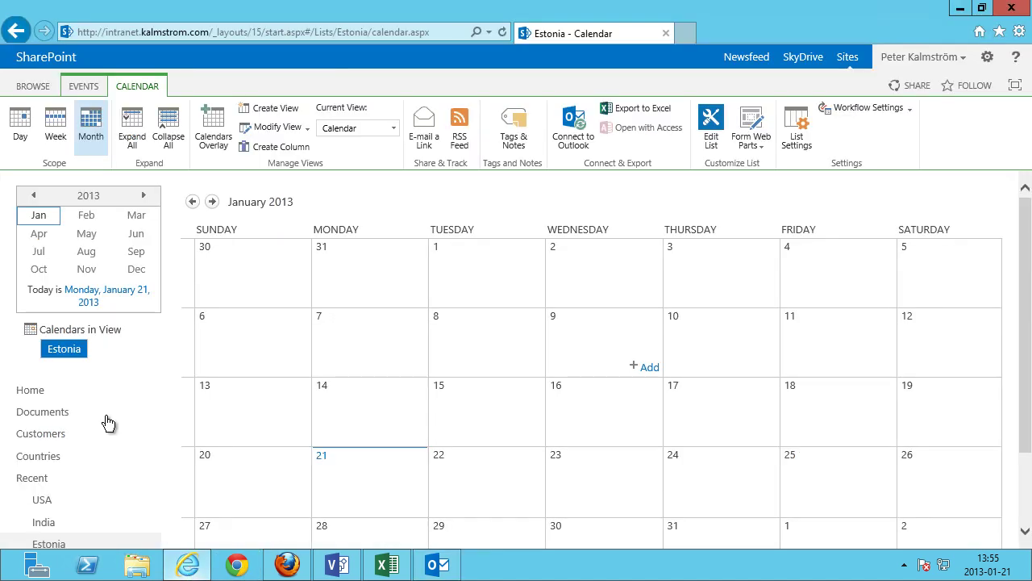
pyautogui.click(42, 500)
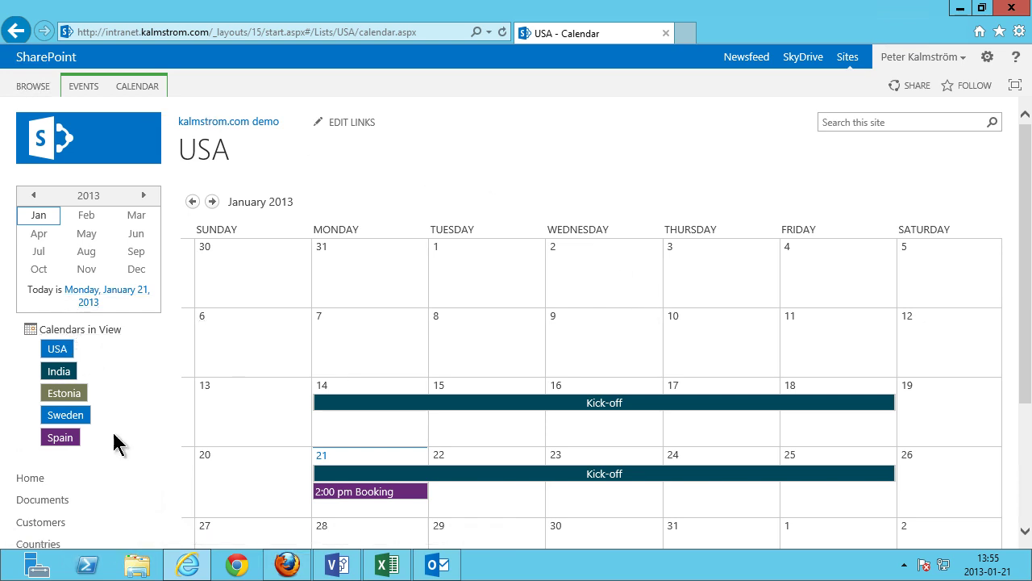
pyautogui.click(134, 85)
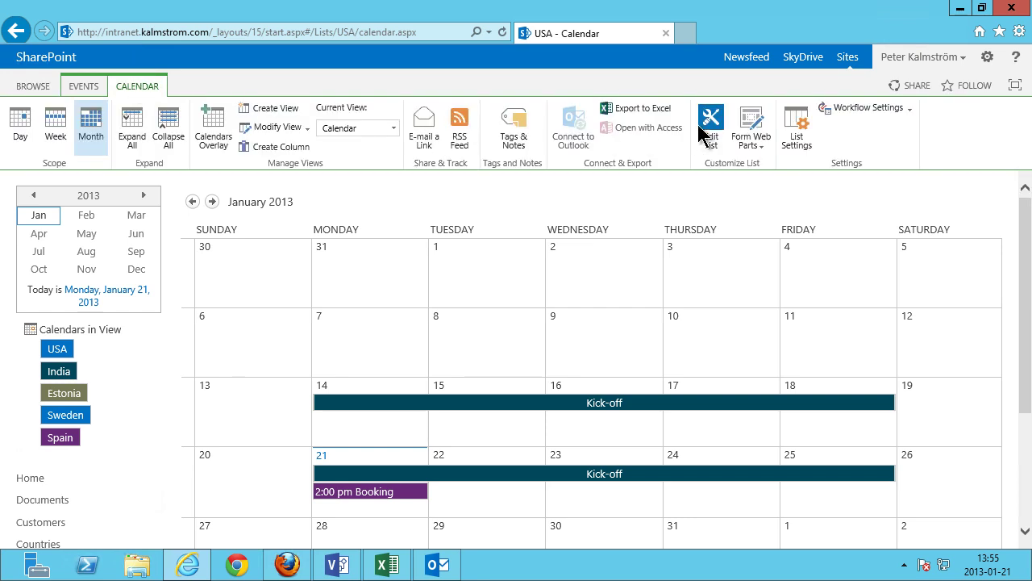
pyautogui.click(798, 133)
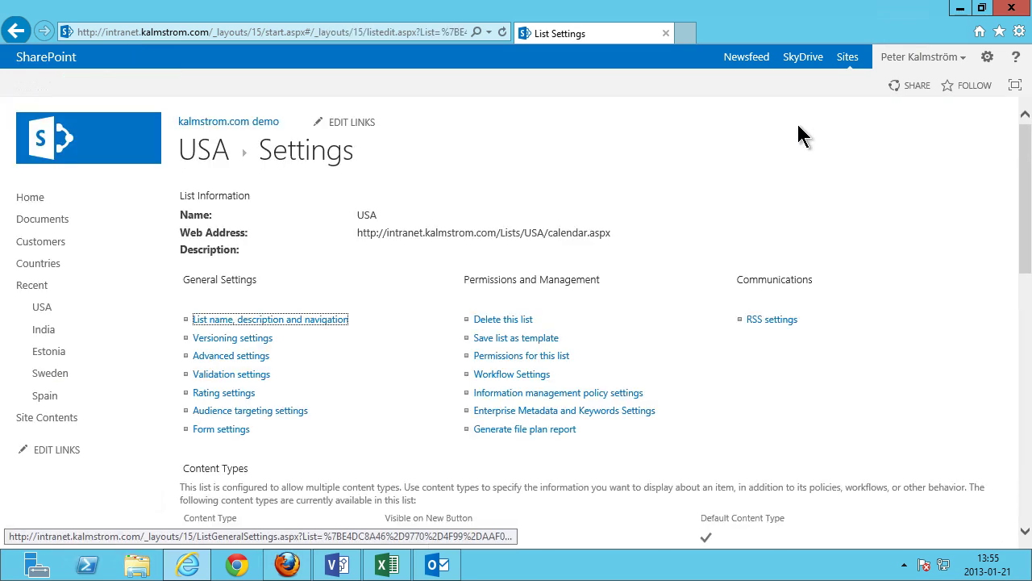
pyautogui.click(261, 321)
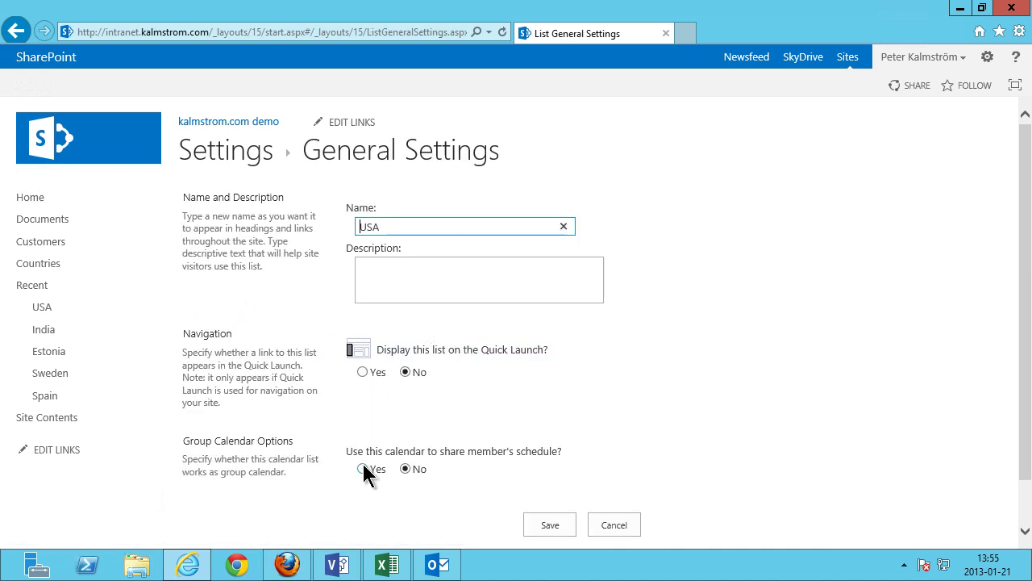
pyautogui.click(362, 373)
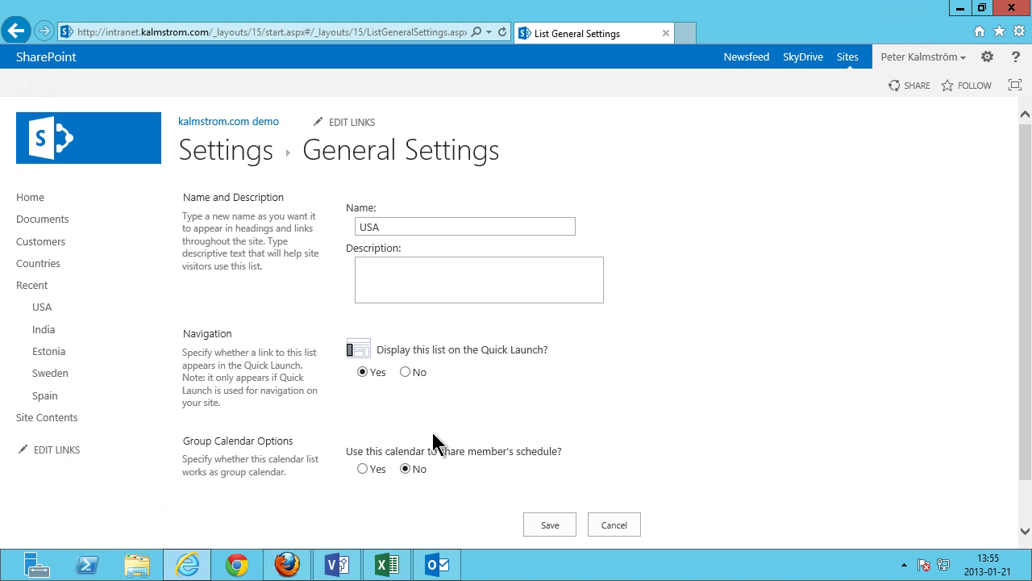
pyautogui.click(536, 519)
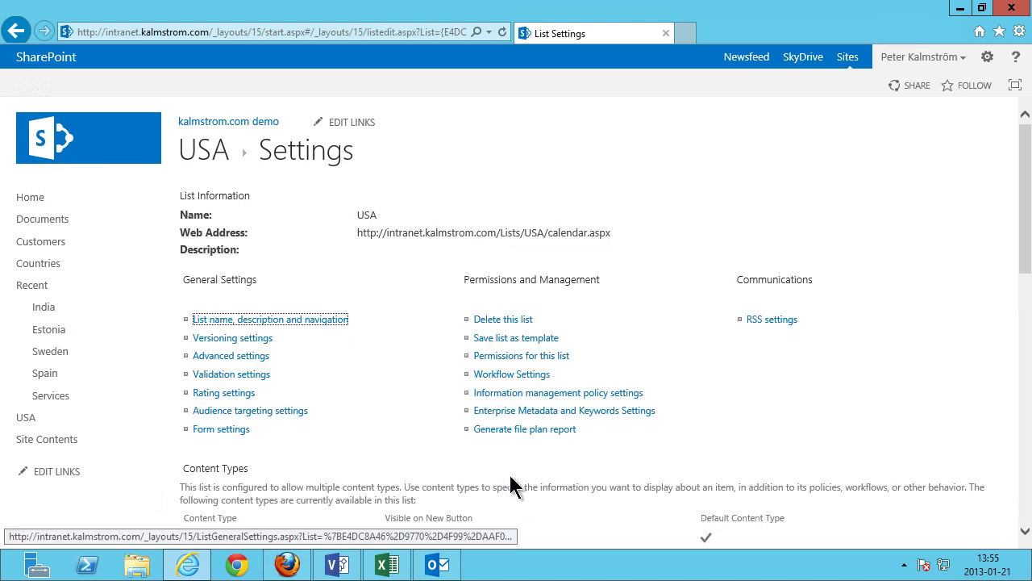
# Step: From the site's home page, open the Quick Launch settings and delete the India link under Recent
pyautogui.click(32, 197)
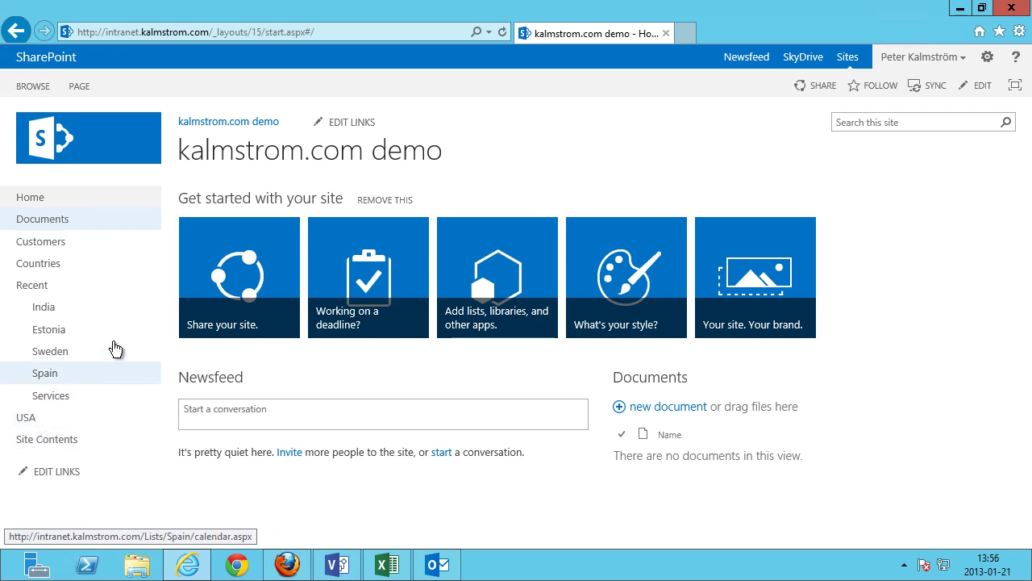
pyautogui.click(986, 59)
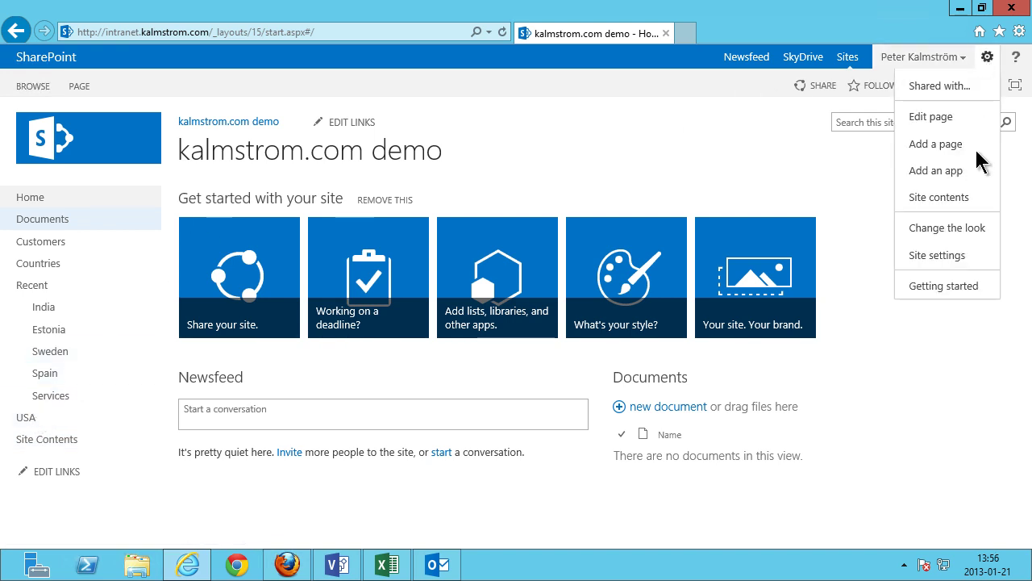
pyautogui.click(943, 264)
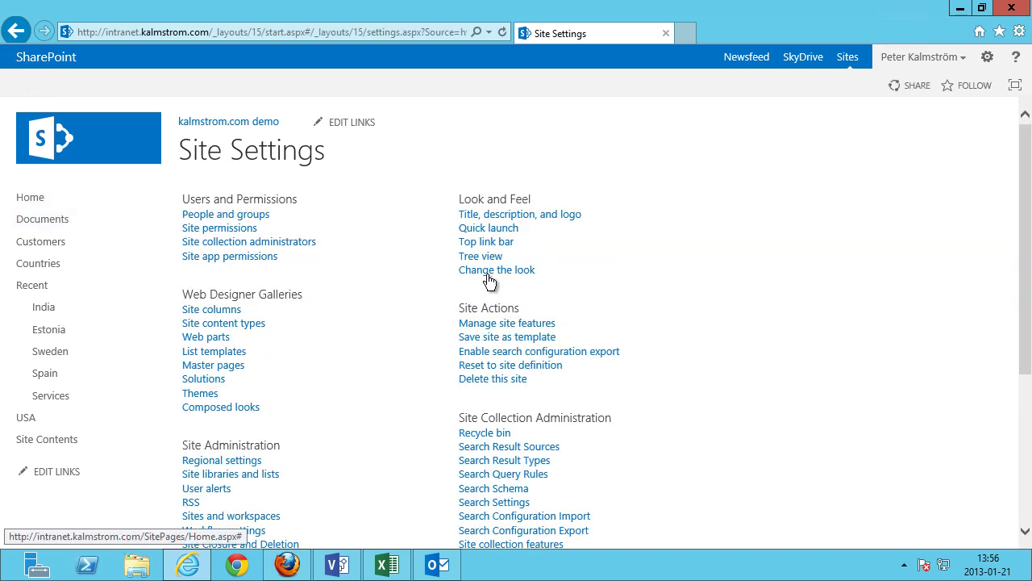
pyautogui.click(493, 229)
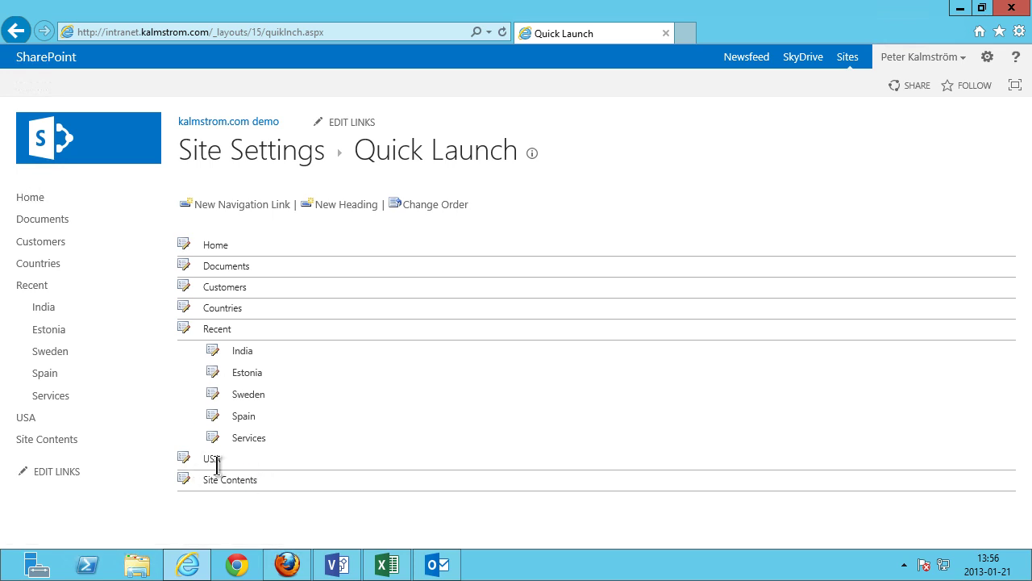
pyautogui.click(214, 354)
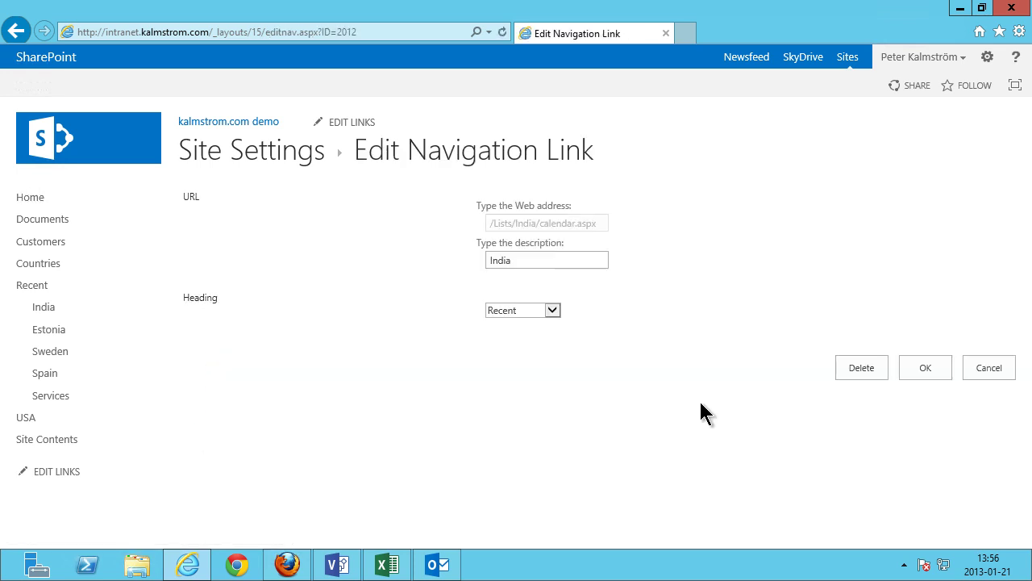
pyautogui.click(843, 363)
pyautogui.click(569, 342)
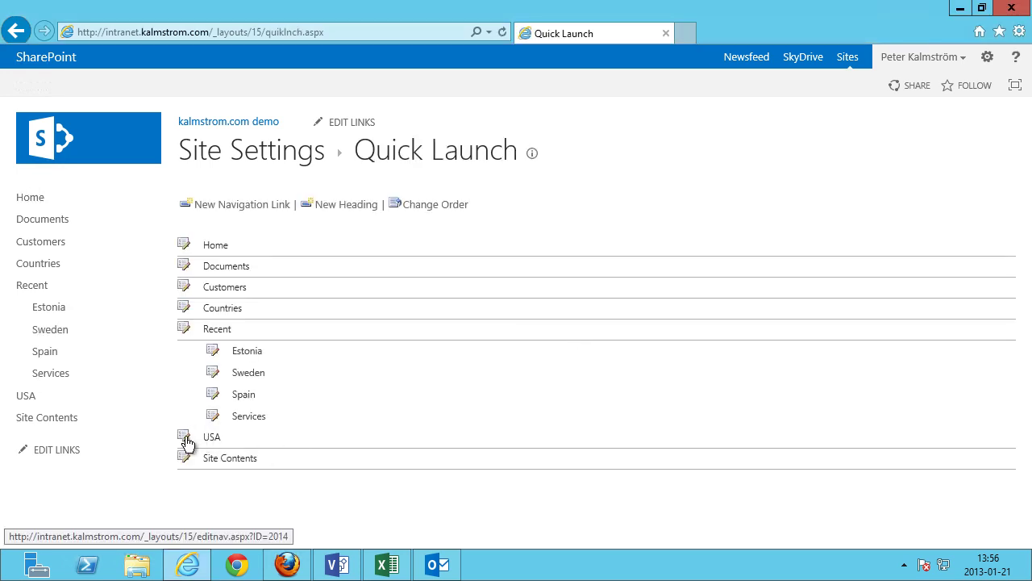
# Step: Change the description of the USA navigation link to "Resource booking" and save it
pyautogui.click(184, 436)
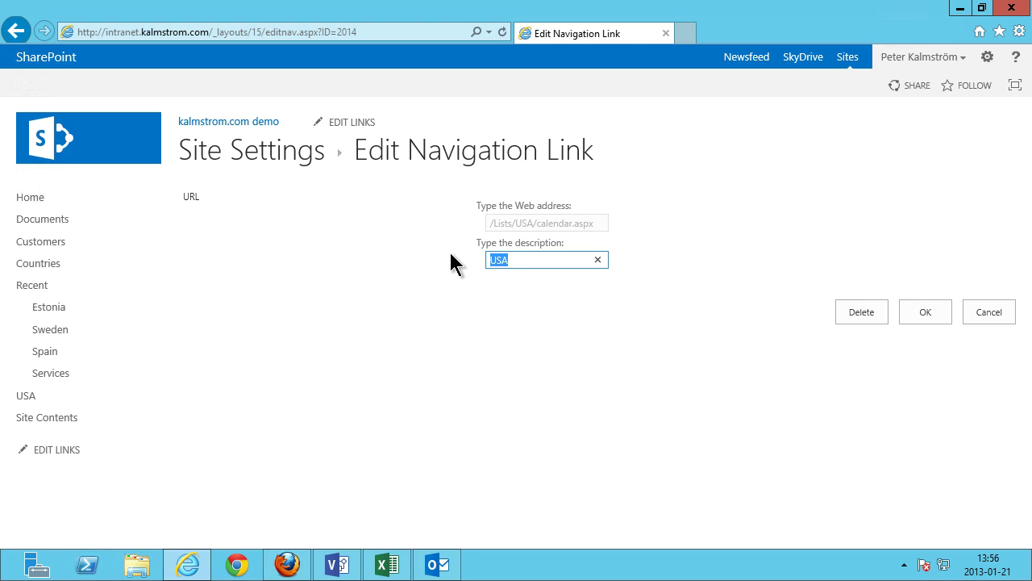
pyautogui.write('Resource booking')
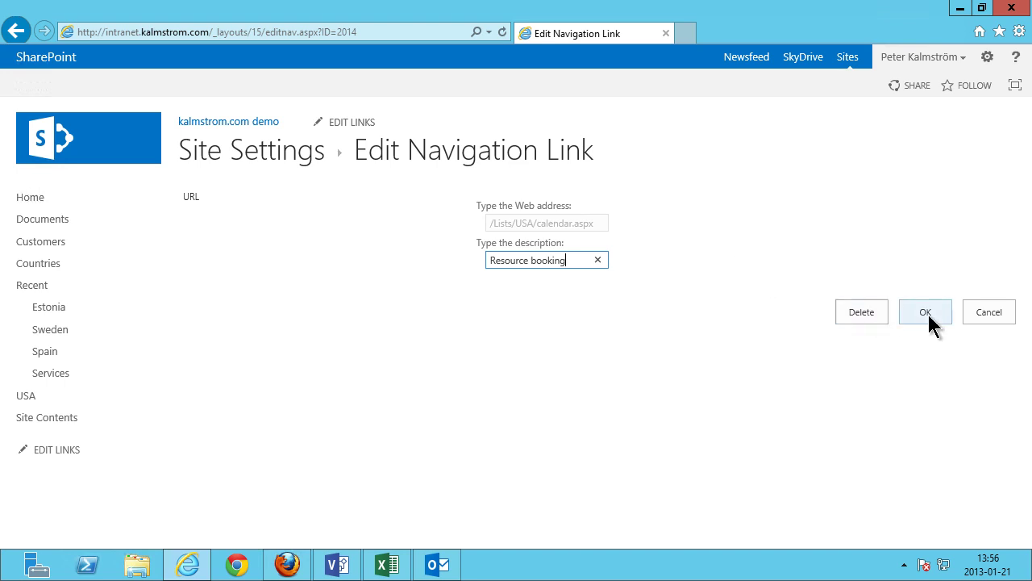
pyautogui.click(928, 313)
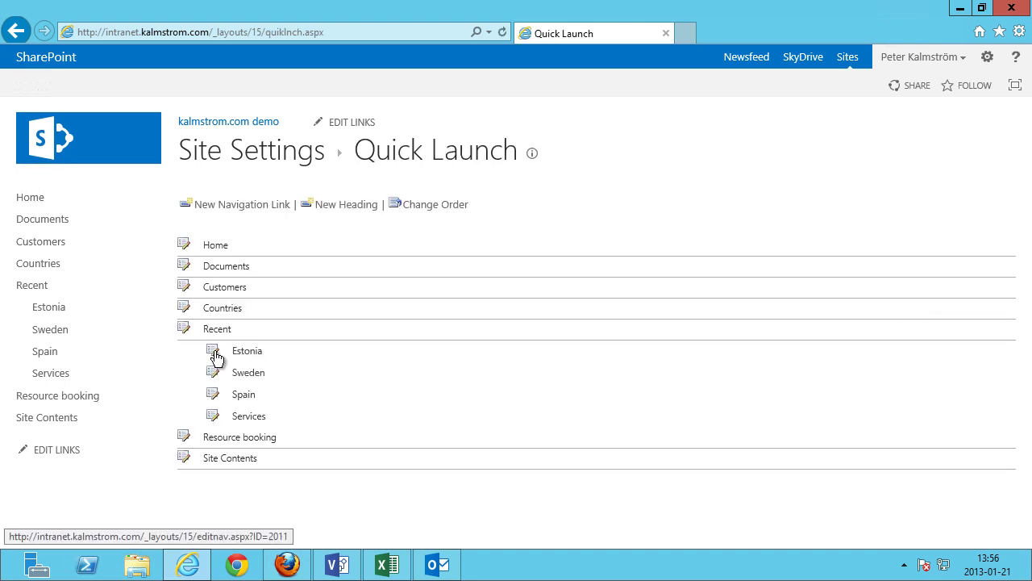
# Step: Delete the Estonia, Sweden, Spain and Services links under the Recent heading, confirming each deletion
pyautogui.click(214, 353)
pyautogui.click(856, 373)
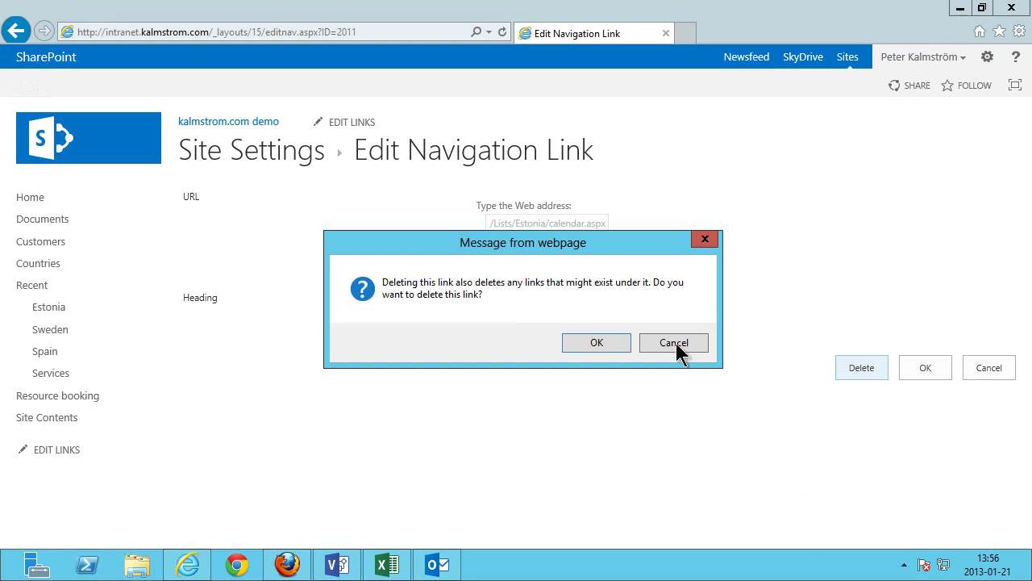
pyautogui.click(608, 343)
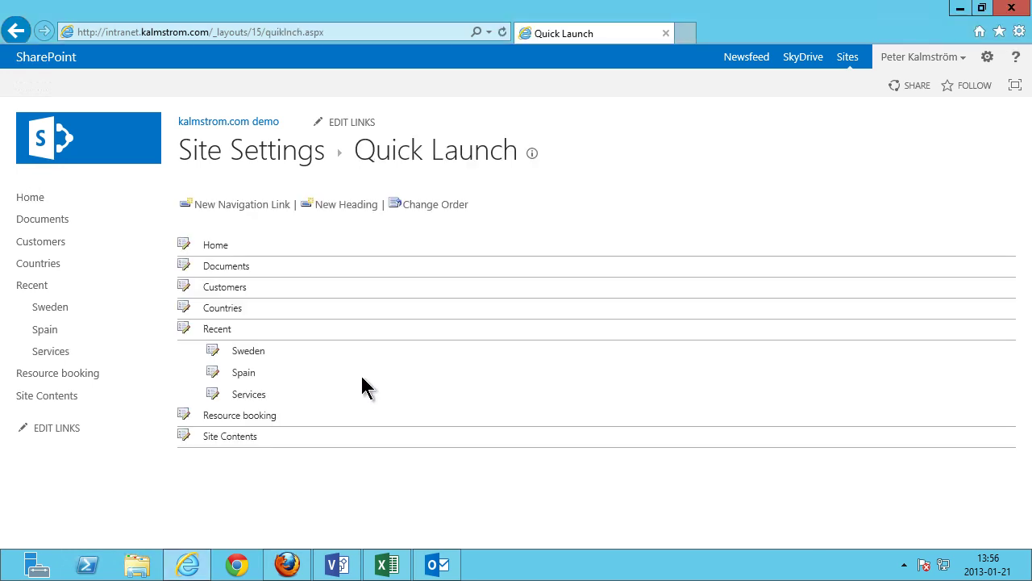
pyautogui.click(213, 352)
pyautogui.click(865, 370)
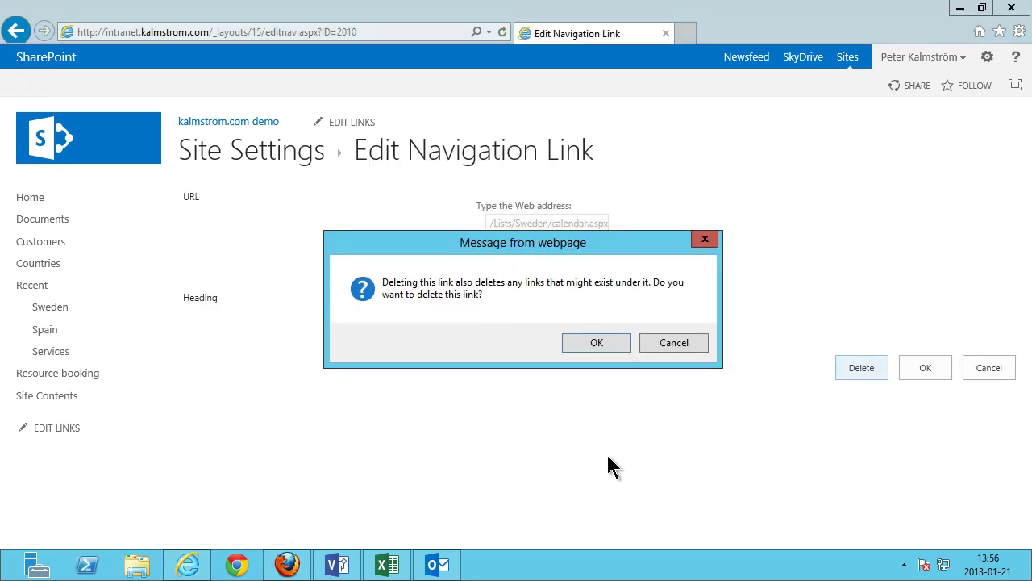
pyautogui.click(592, 342)
pyautogui.click(214, 351)
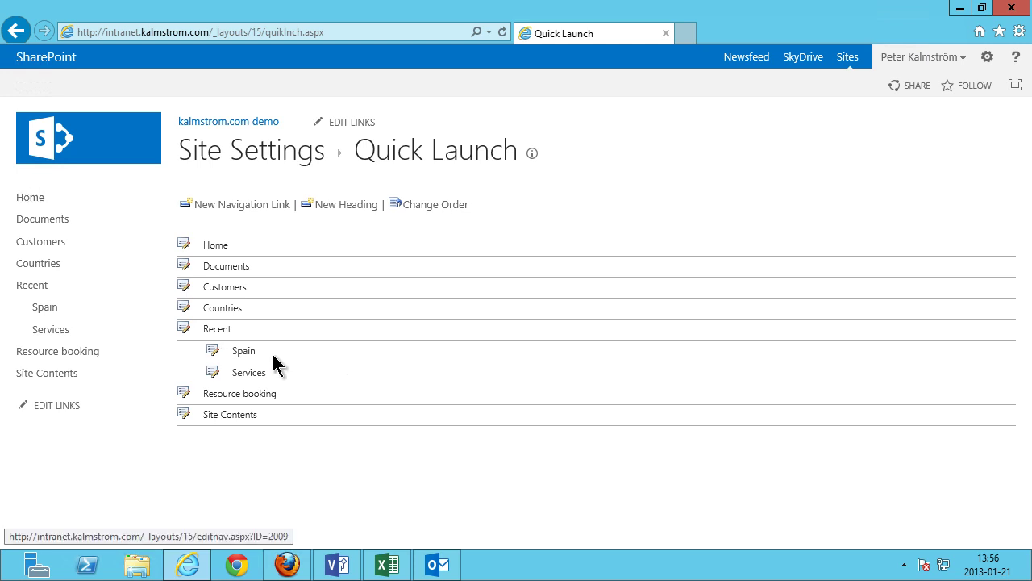
pyautogui.click(856, 368)
pyautogui.click(595, 344)
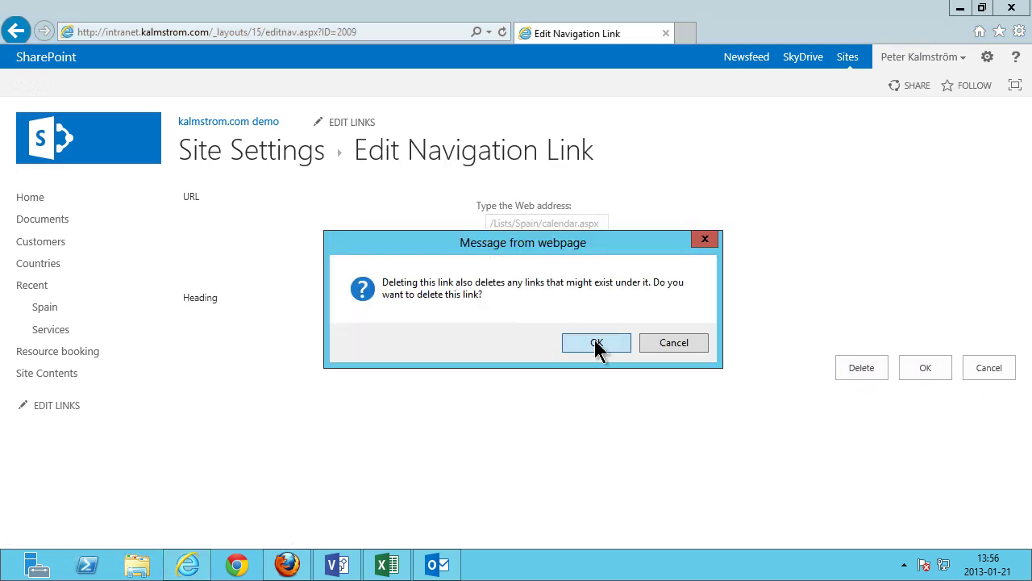
pyautogui.click(214, 353)
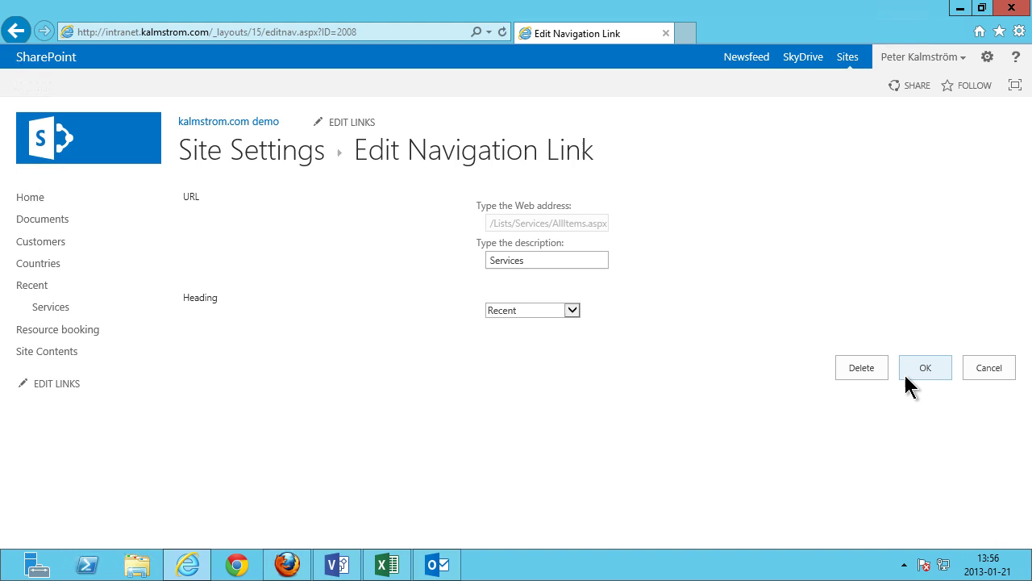
pyautogui.click(865, 370)
pyautogui.click(595, 343)
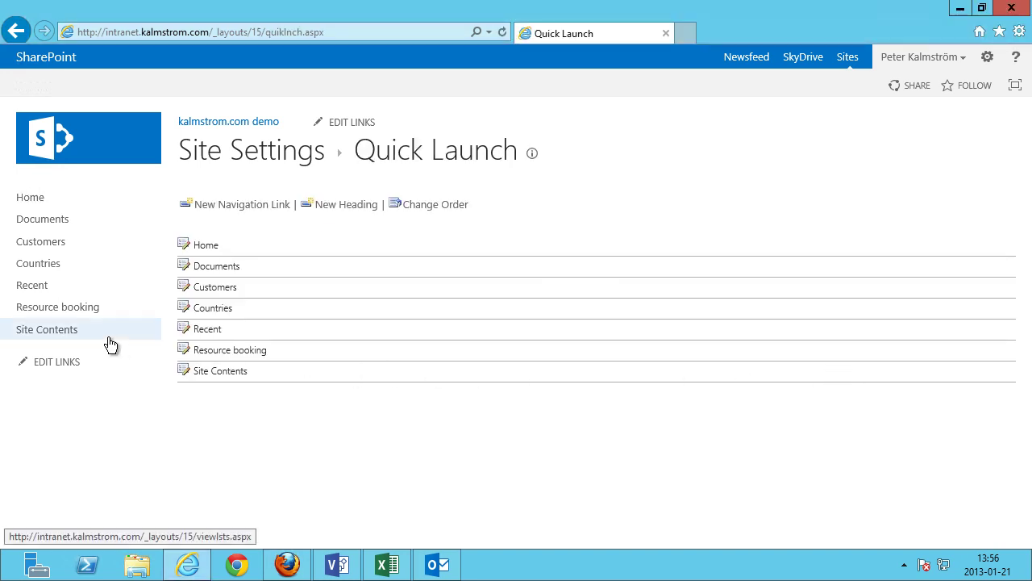
# Step: Return to the site's home page and check the Resource booking link by opening its calendar
pyautogui.click(44, 198)
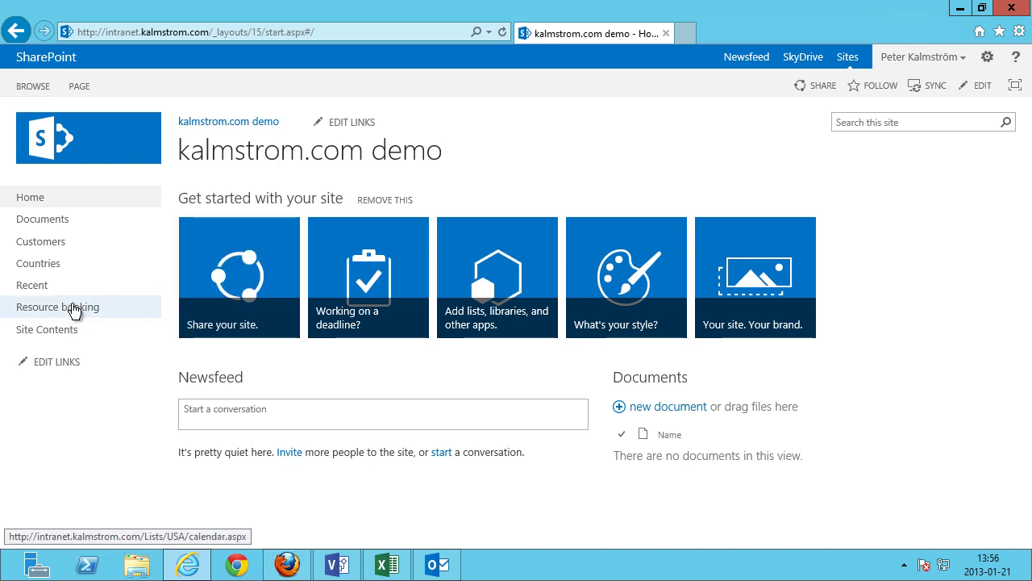
pyautogui.click(71, 313)
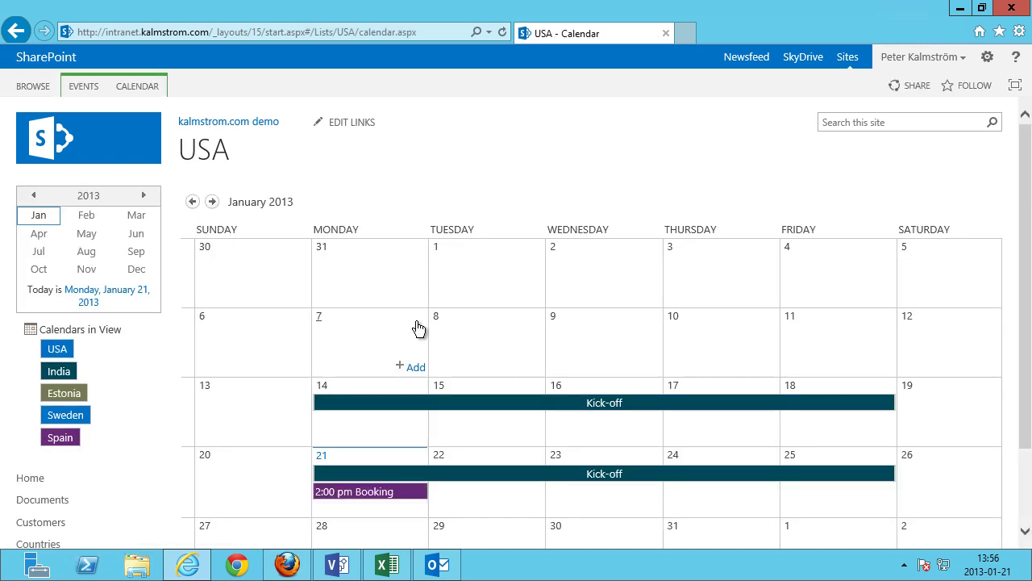